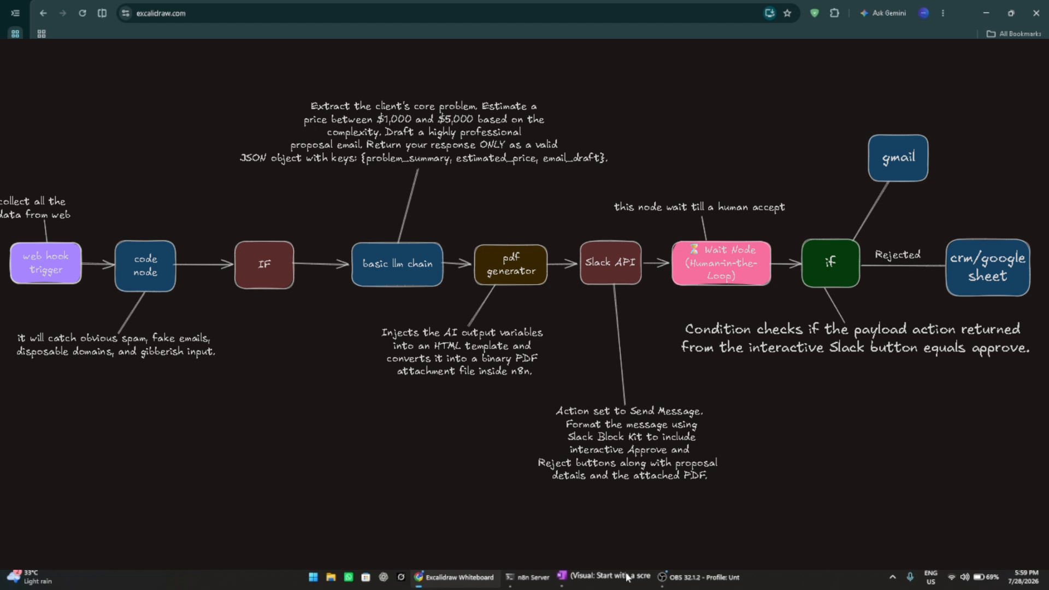
pyautogui.click(627, 577)
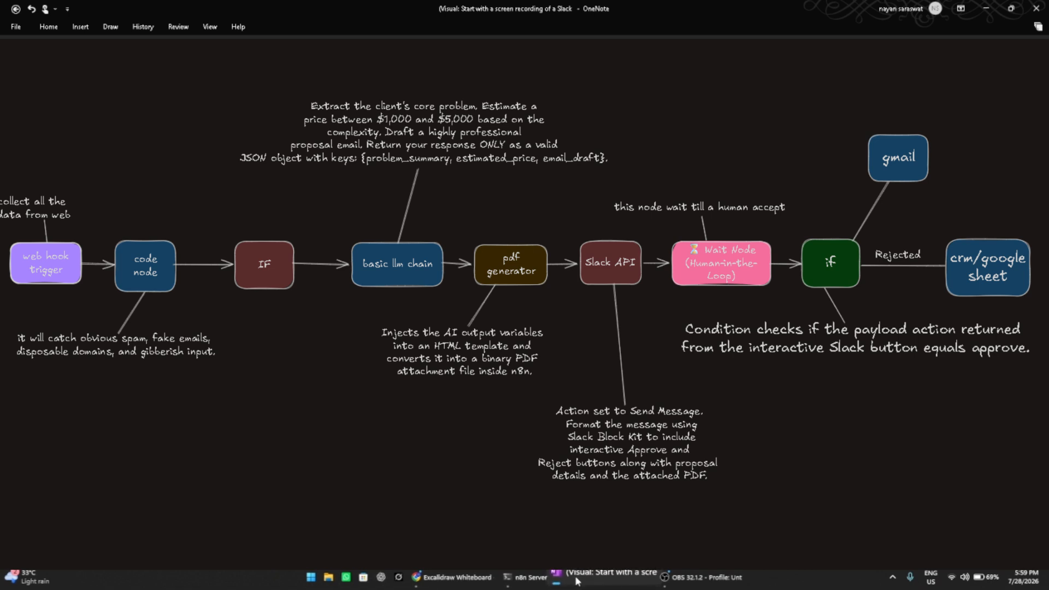
pyautogui.click(577, 580)
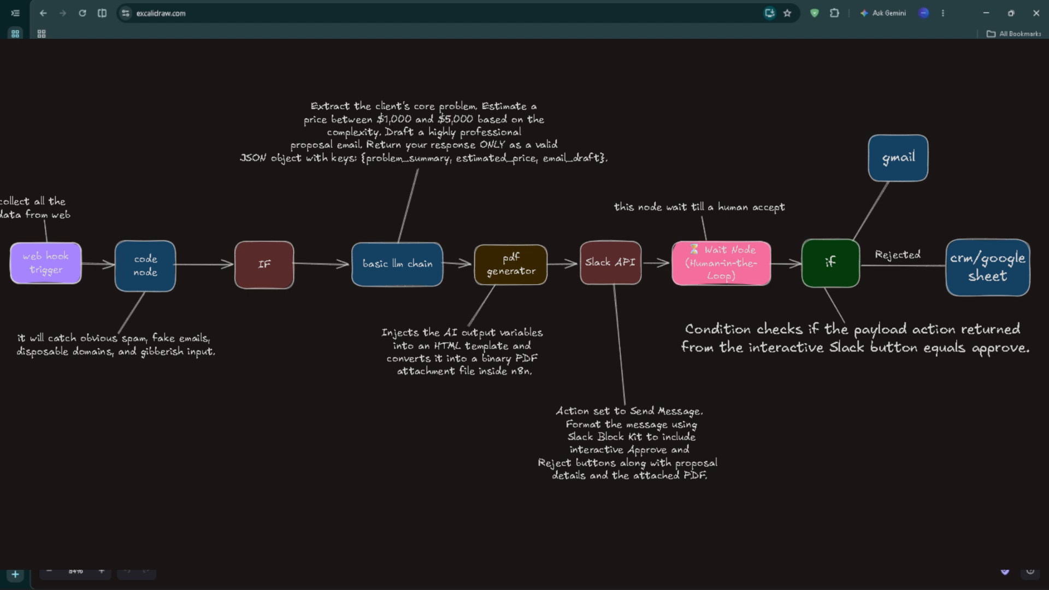
pyautogui.hotkey('alt', 'Tab')
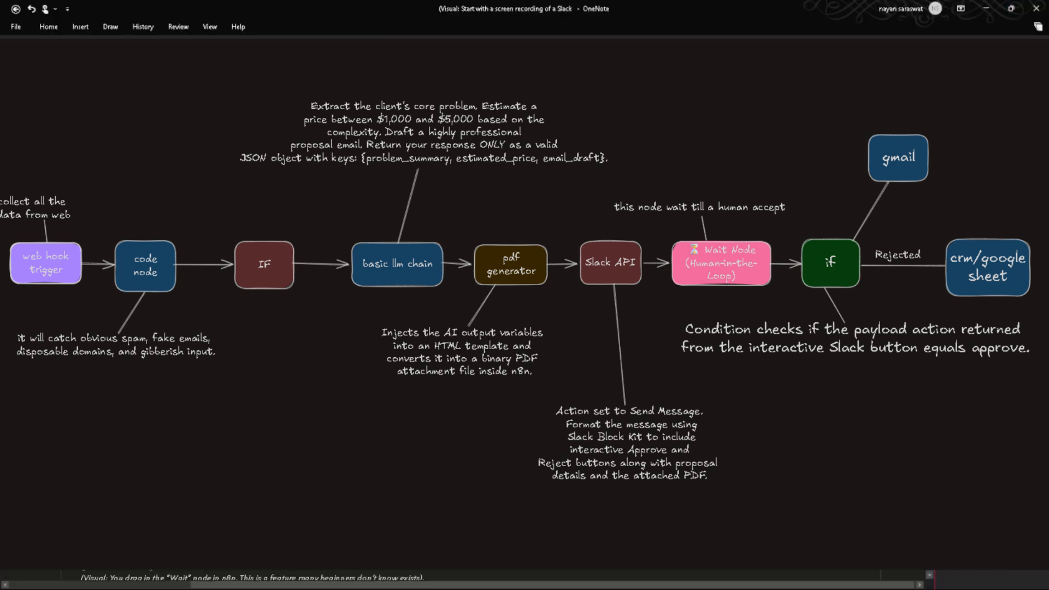
pyautogui.hotkey('alt', 'Tab')
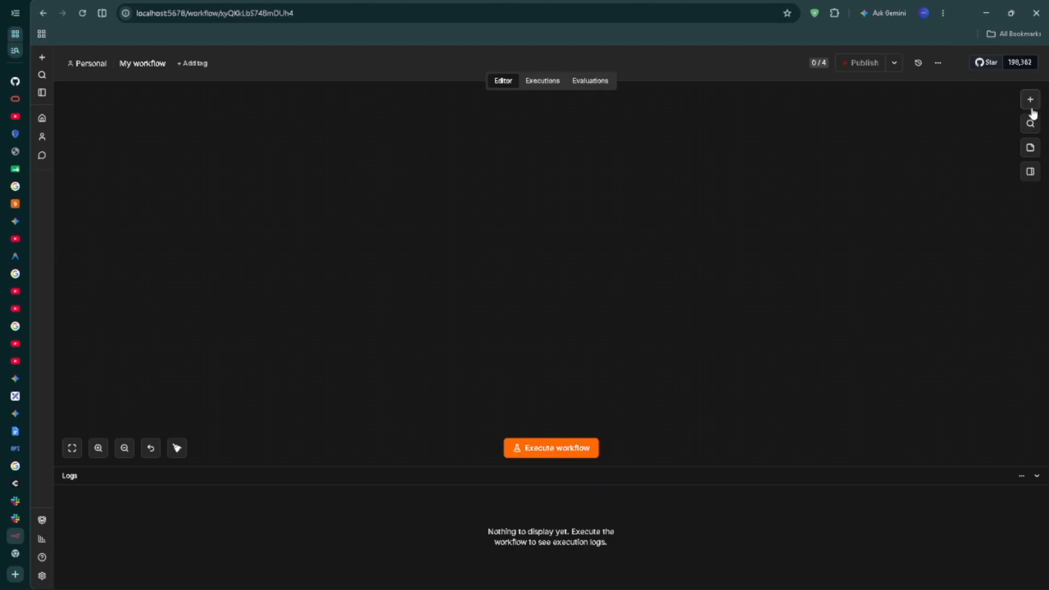
# Step: Add an n8n Form node with the Next Form Page action and connect a Code node after it
pyautogui.click(1031, 101)
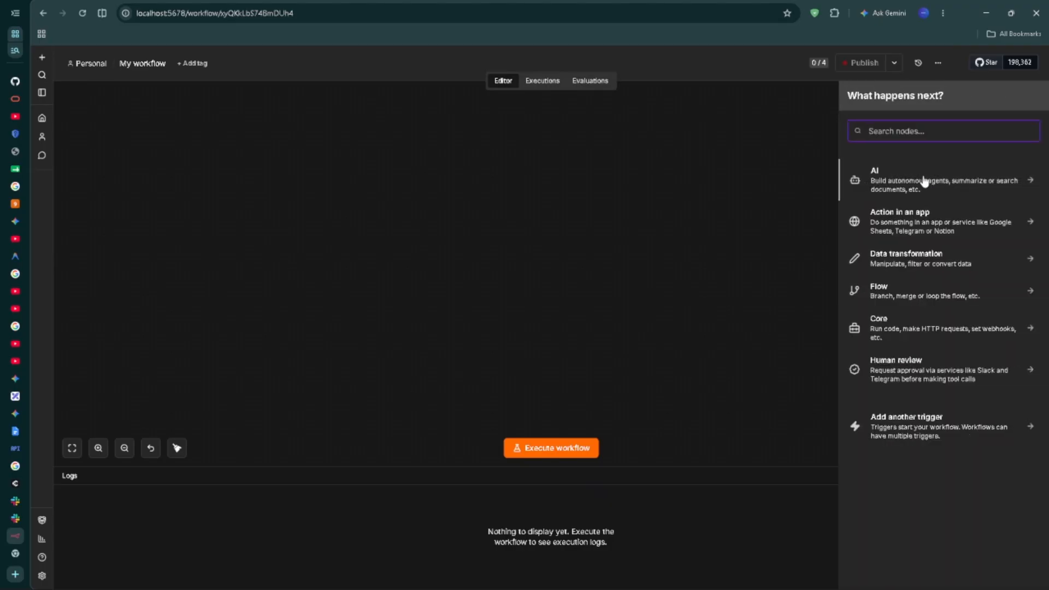
pyautogui.write('form')
pyautogui.press('Return')
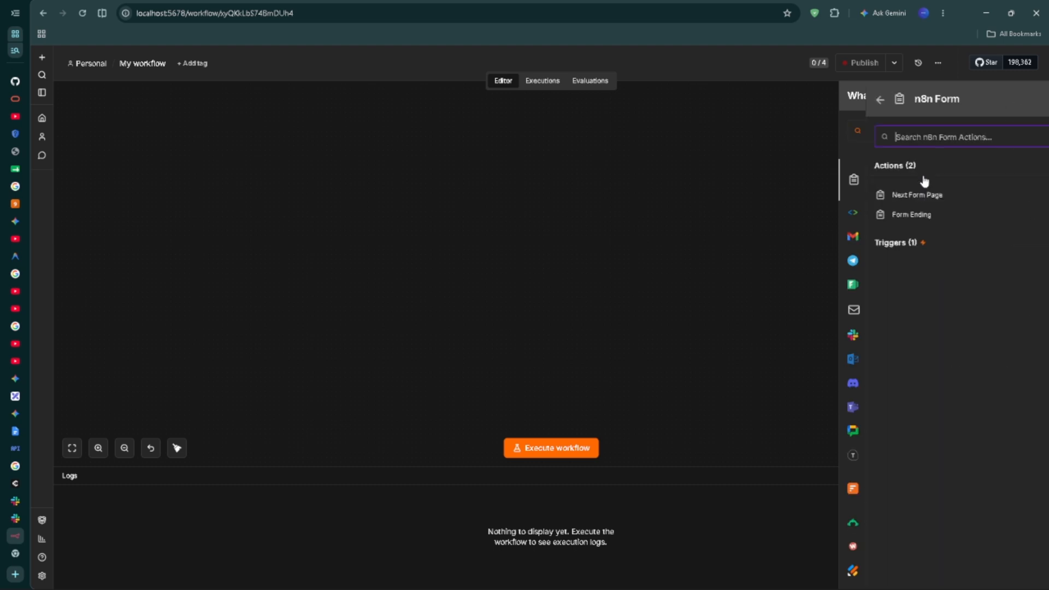
pyautogui.press('Return')
pyautogui.click(325, 246)
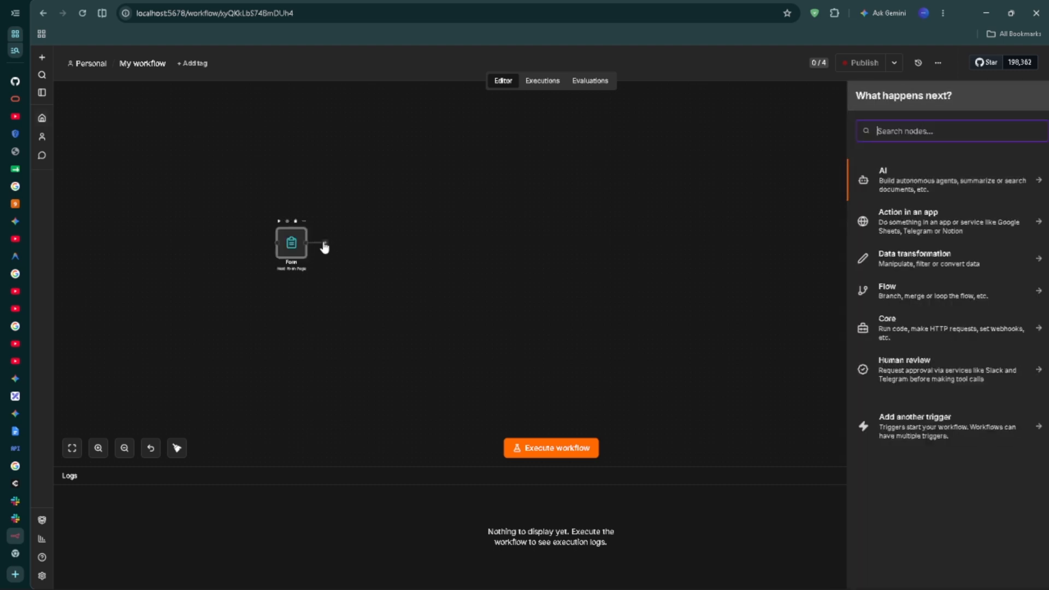
pyautogui.write('code')
pyautogui.press('Return')
# Step: Add three text input elements to the Form node, labelled customer_name, Email and project_details
pyautogui.doubleClick(306, 271)
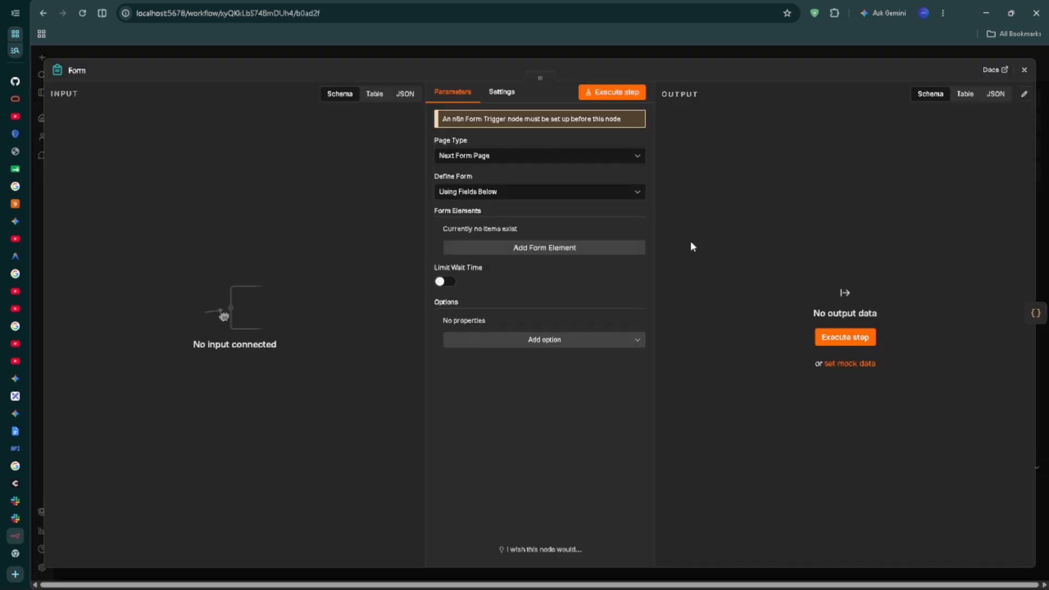
pyautogui.click(631, 249)
pyautogui.click(532, 247)
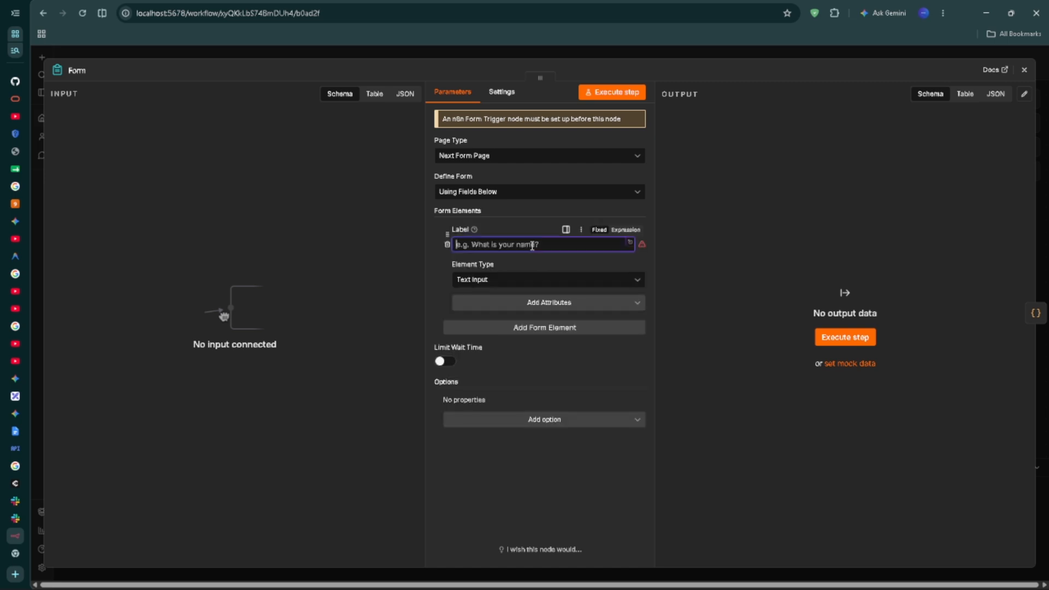
pyautogui.write('customer_name')
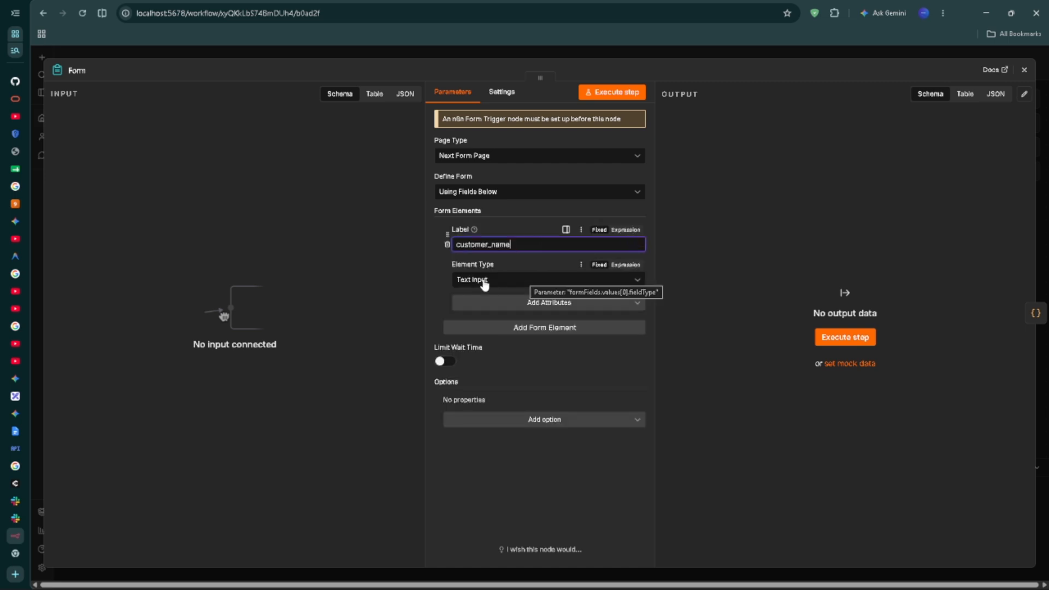
pyautogui.click(587, 334)
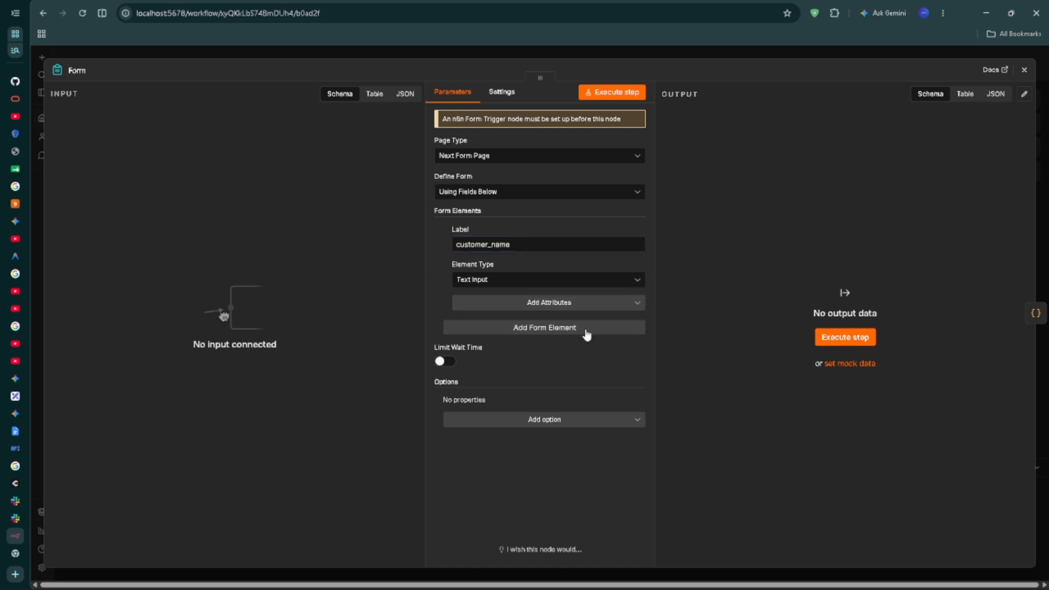
pyautogui.click(586, 334)
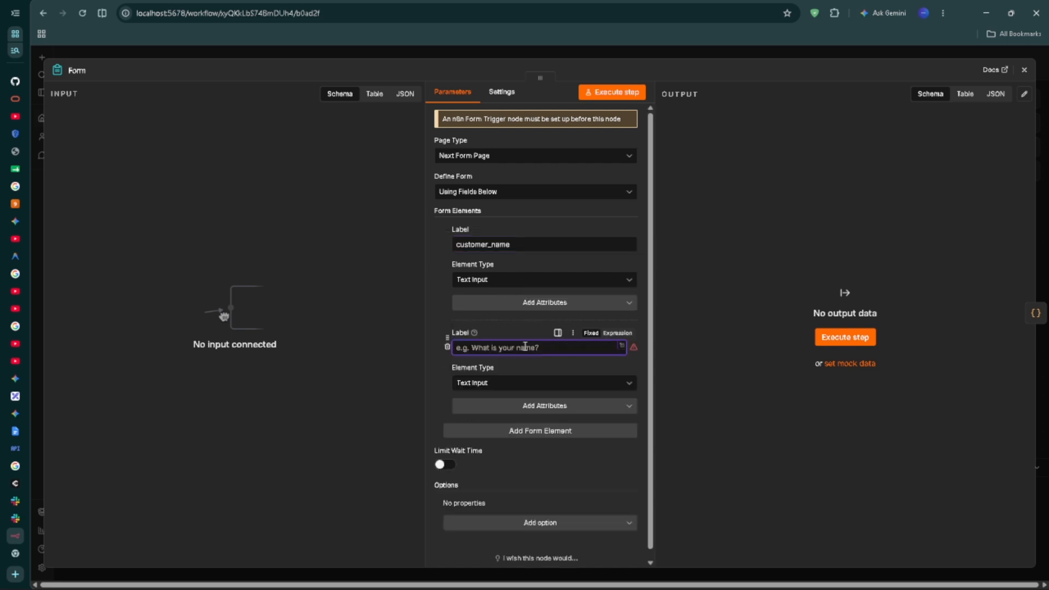
pyautogui.write('Email')
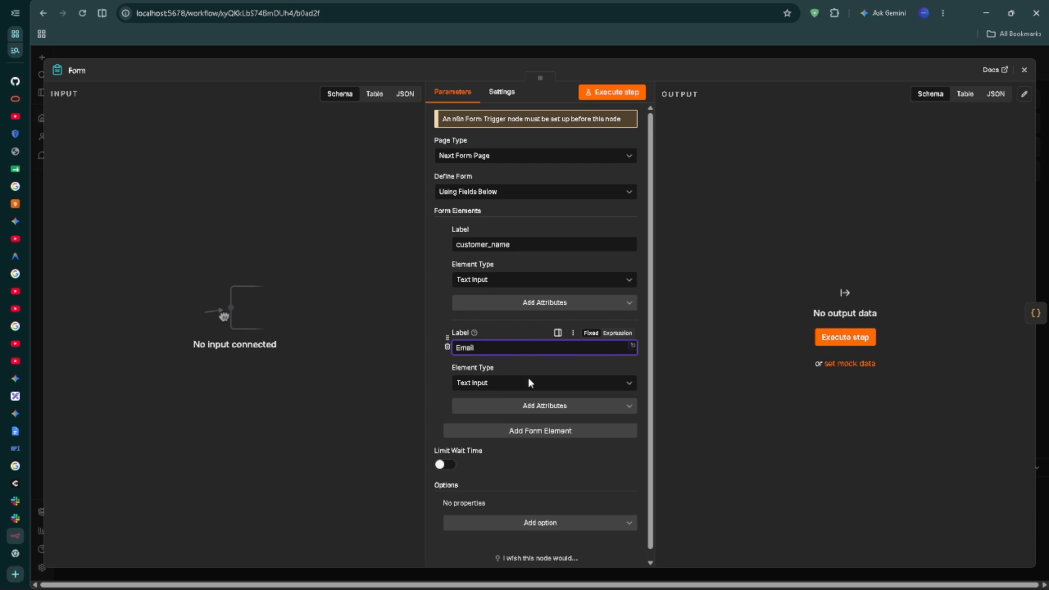
pyautogui.click(534, 437)
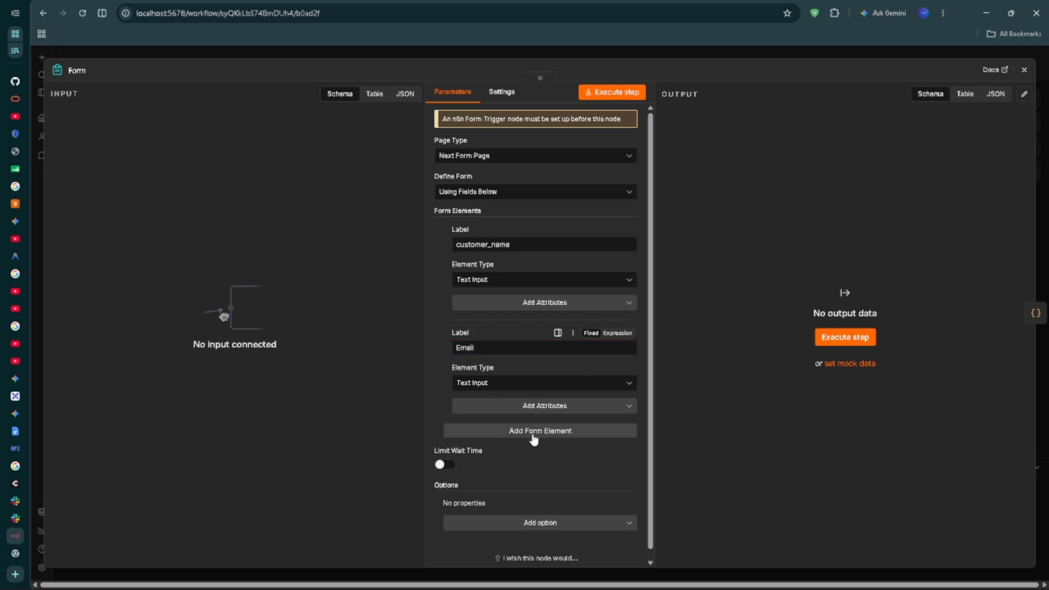
pyautogui.write('project_details')
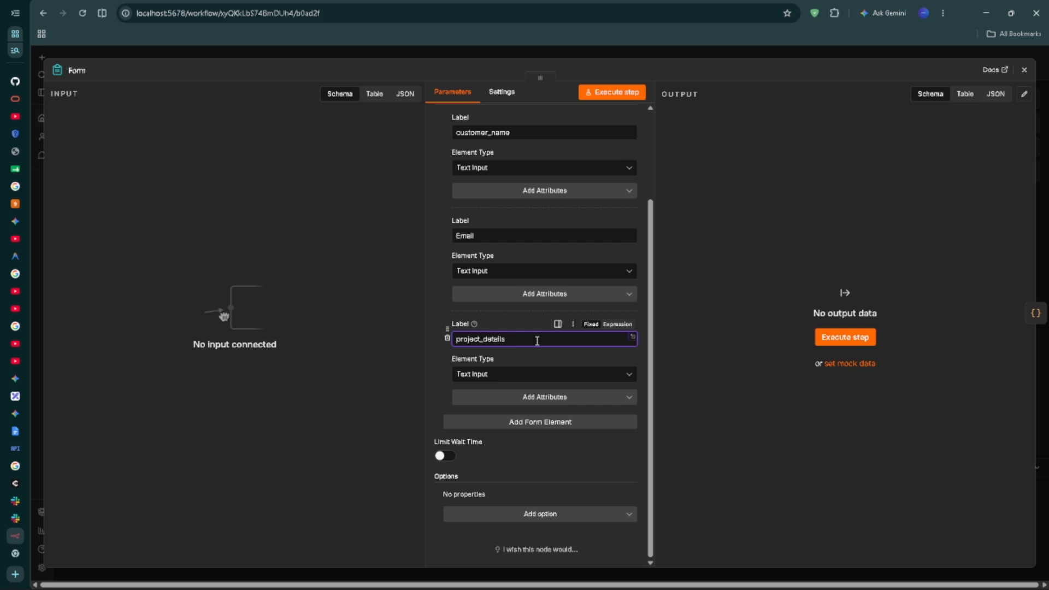
pyautogui.scroll(3, 542, 223)
pyautogui.click(1024, 70)
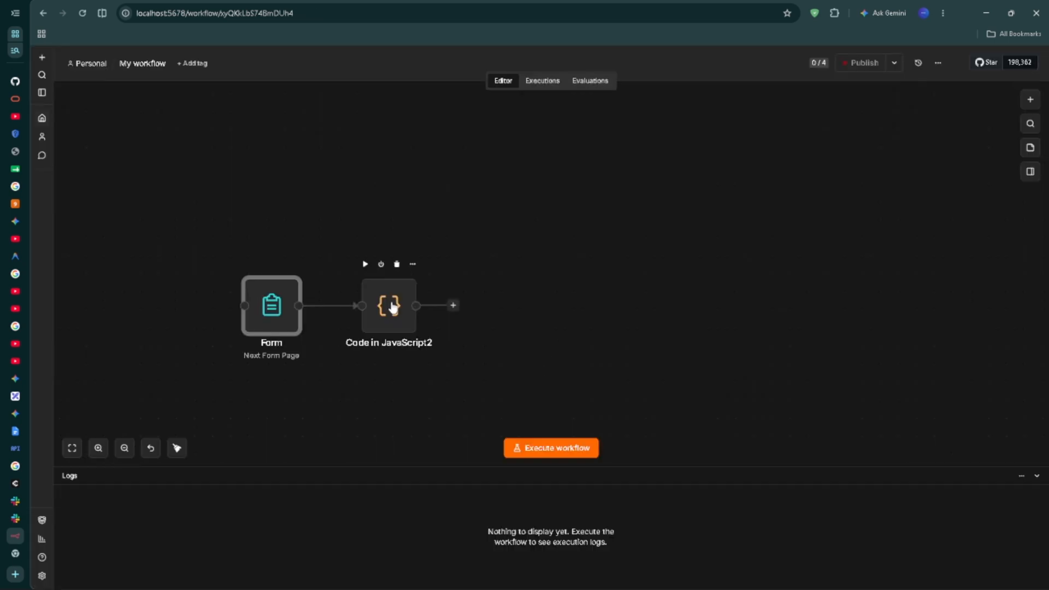
# Step: Replace the default JavaScript in the Code node with the copied script that validates the email and name
pyautogui.doubleClick(391, 308)
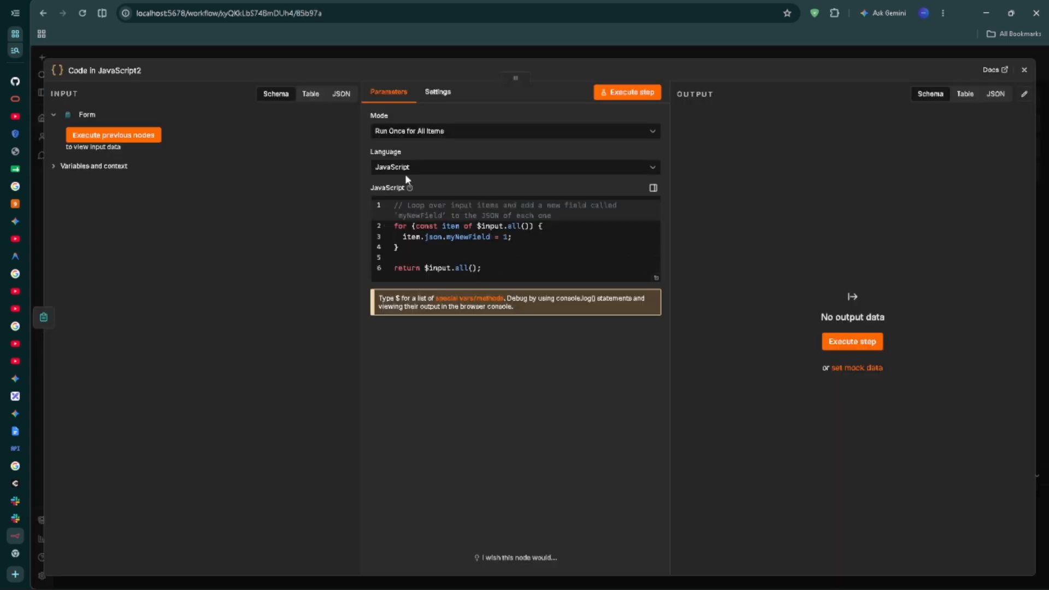
pyautogui.click(438, 236)
pyautogui.hotkey('ctrl', 'a')
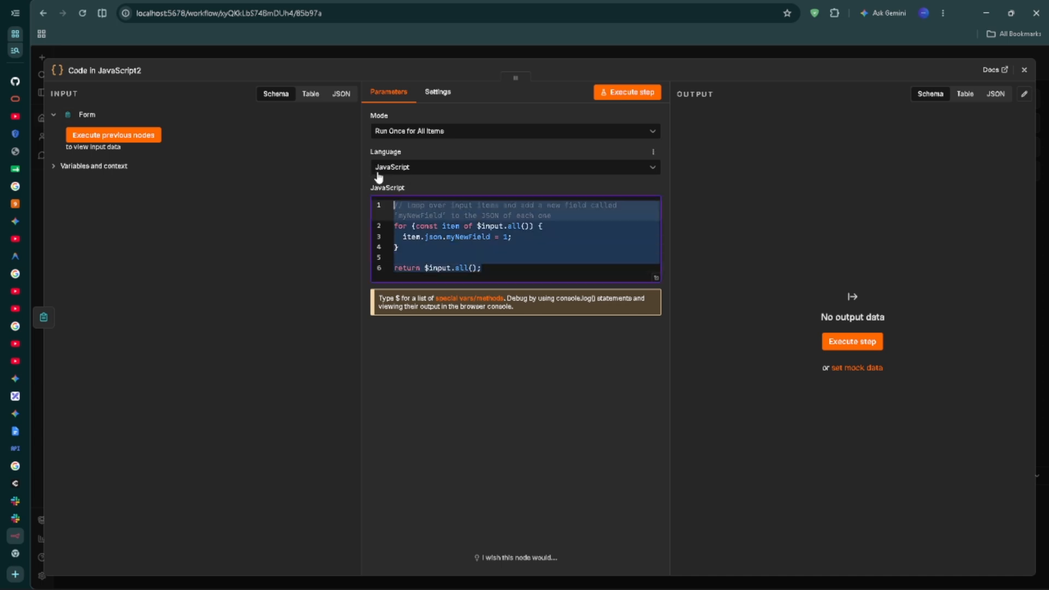
pyautogui.press('BackSpace')
pyautogui.press('Escape')
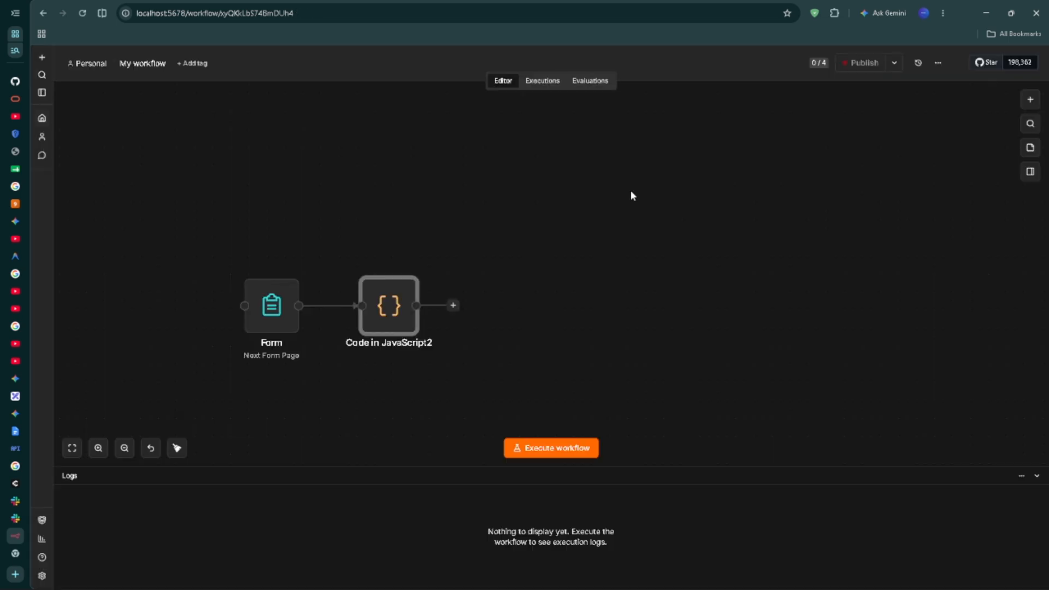
pyautogui.doubleClick(409, 299)
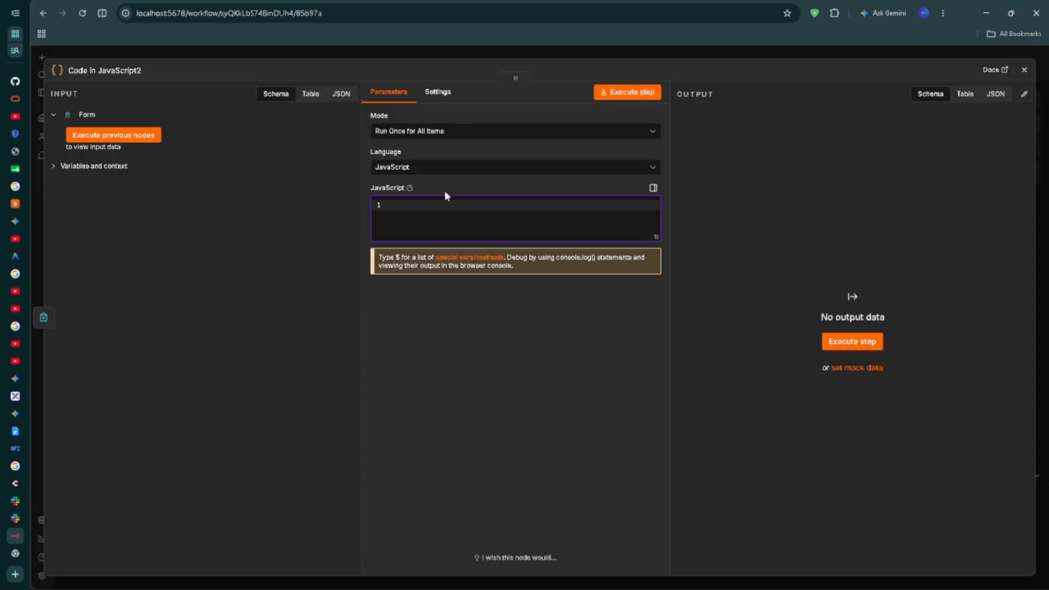
pyautogui.hotkey('ctrl', 'v')
pyautogui.scroll(10, 432, 218)
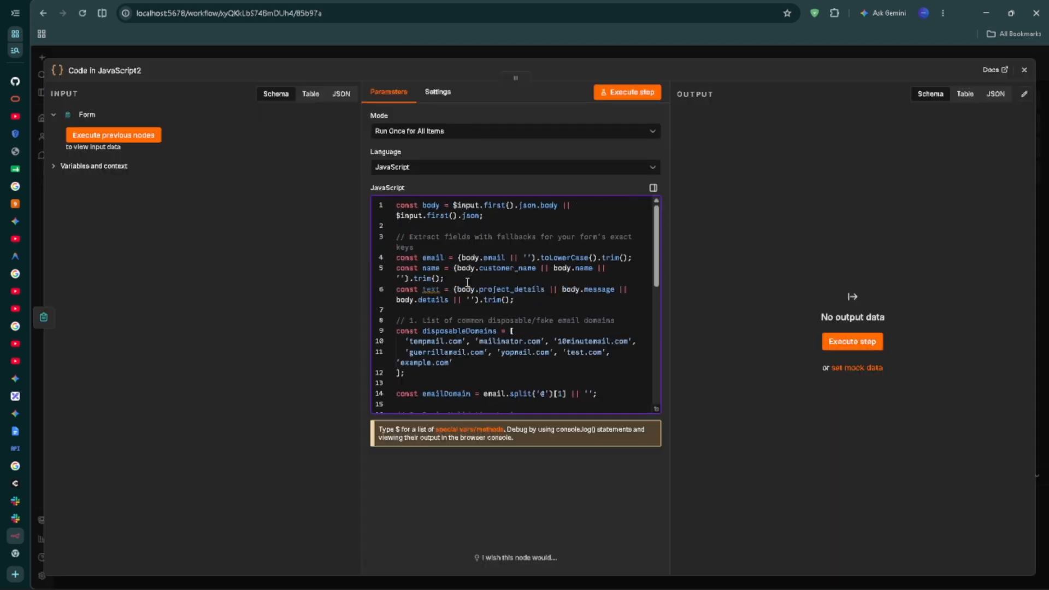
pyautogui.scroll(-5, 519, 293)
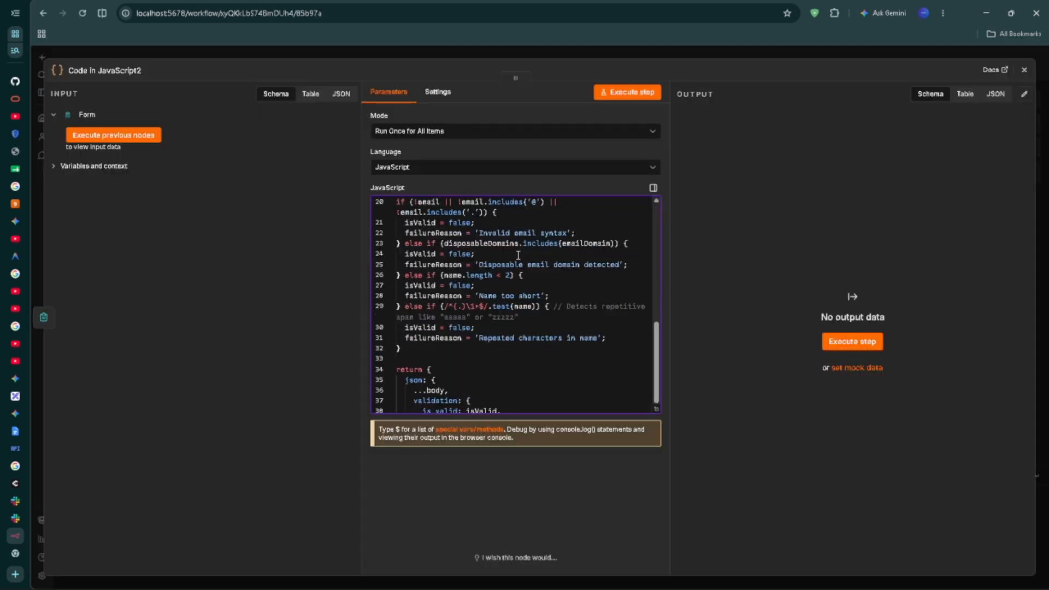
pyautogui.press('Escape')
# Step: Execute the JavaScript Code node on the form submission data
pyautogui.click(453, 242)
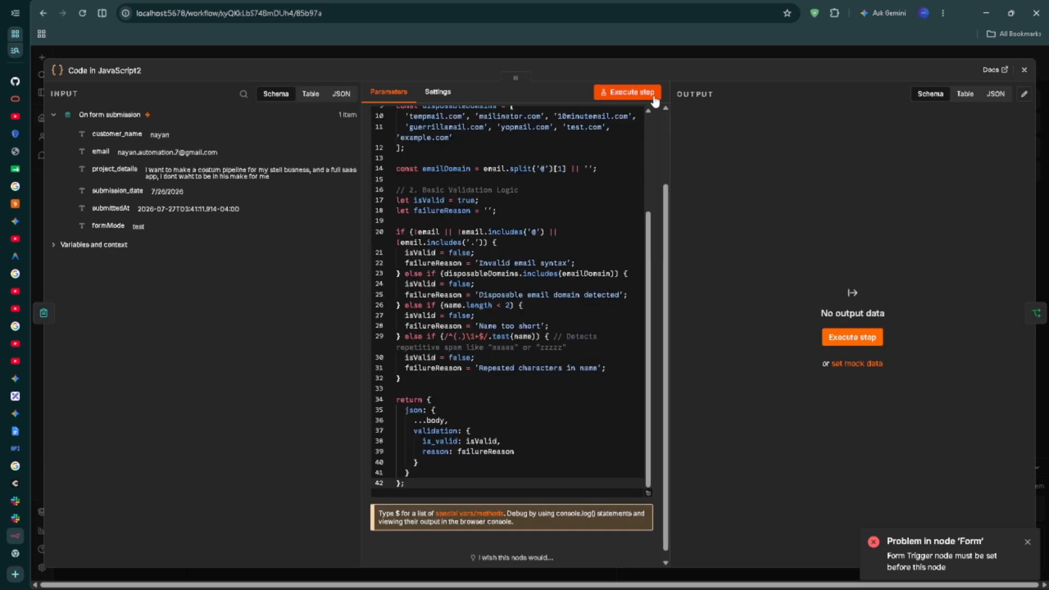
pyautogui.click(654, 94)
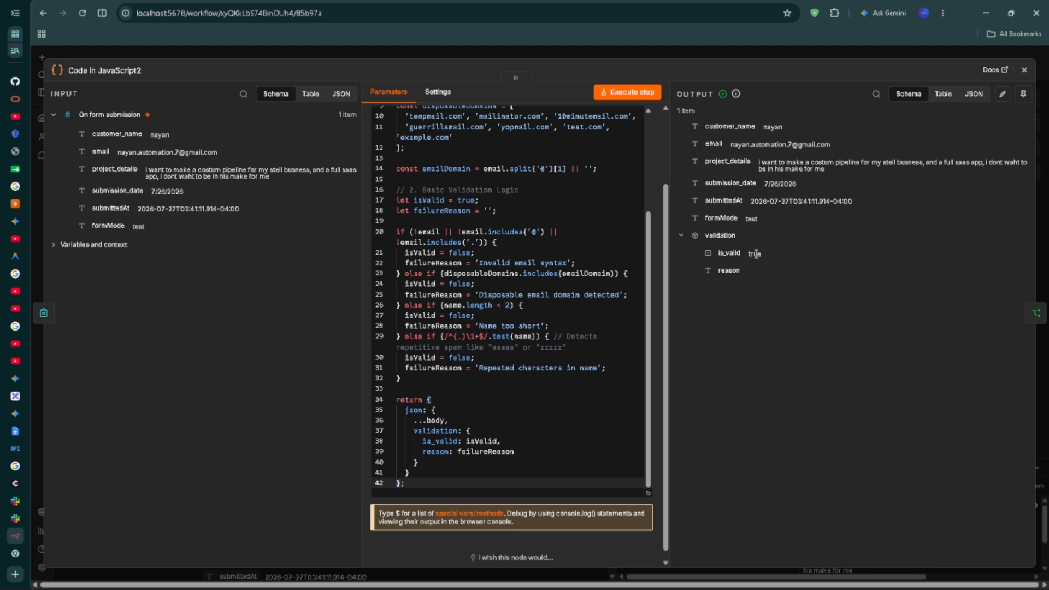
pyautogui.click(1024, 70)
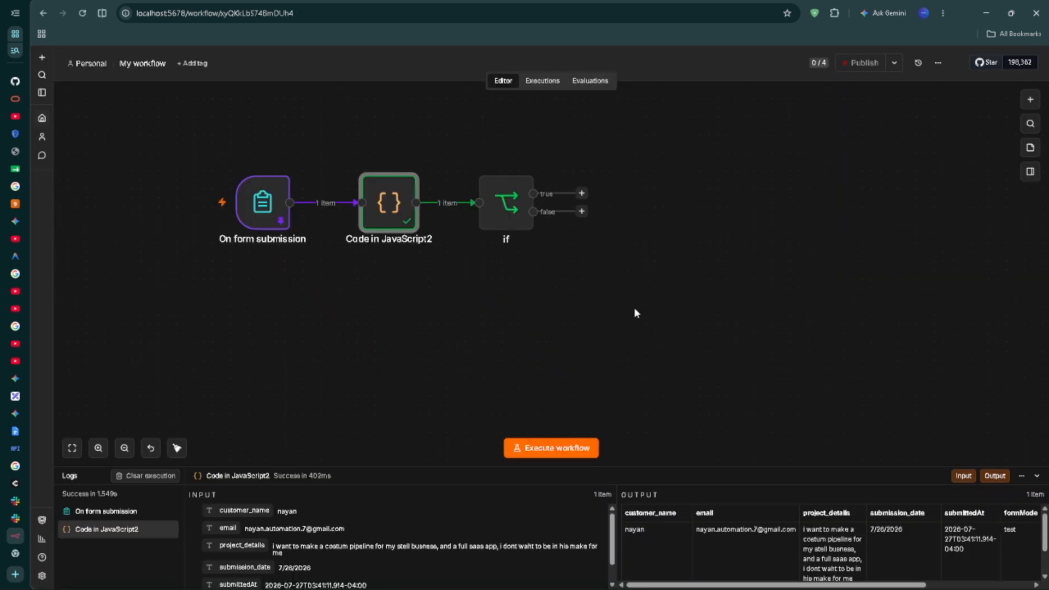
# Step: Set the If node's condition to compare the validation is_valid field with false, and execute the node
pyautogui.doubleClick(496, 196)
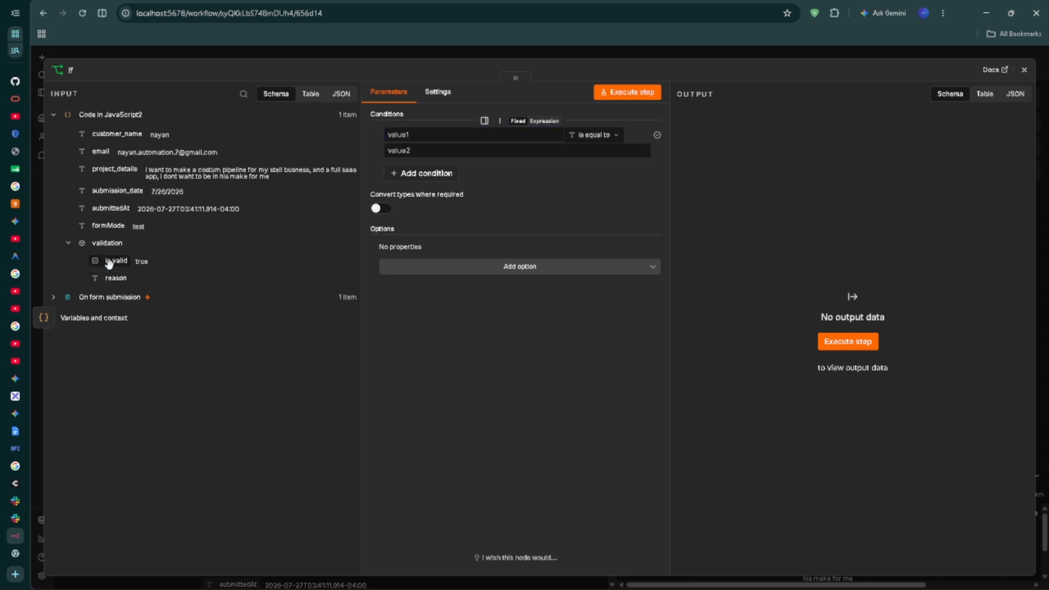
pyautogui.moveTo(109, 263); pyautogui.dragTo(458, 140)
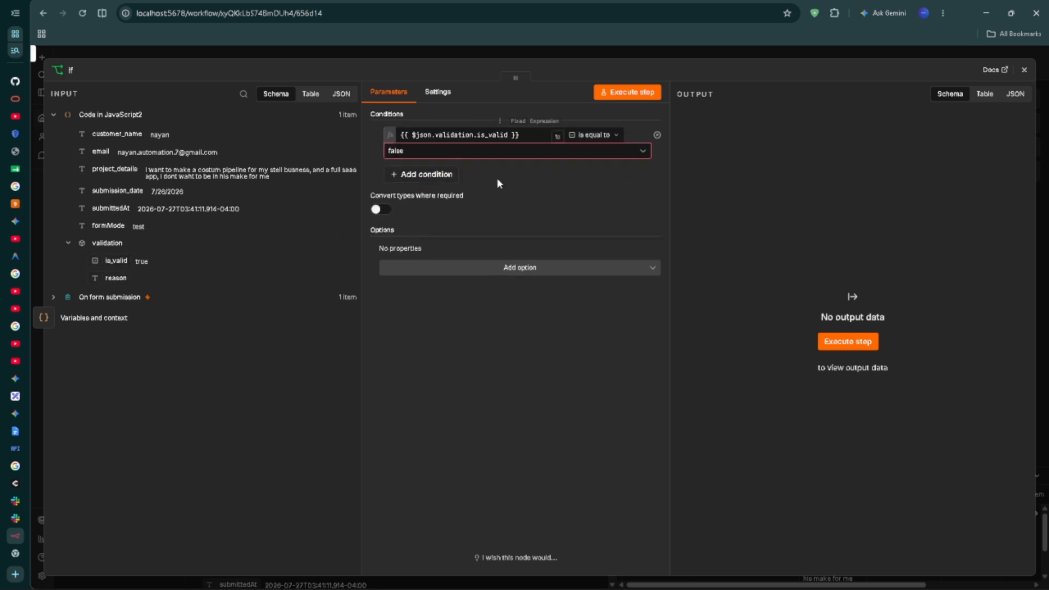
pyautogui.click(542, 154)
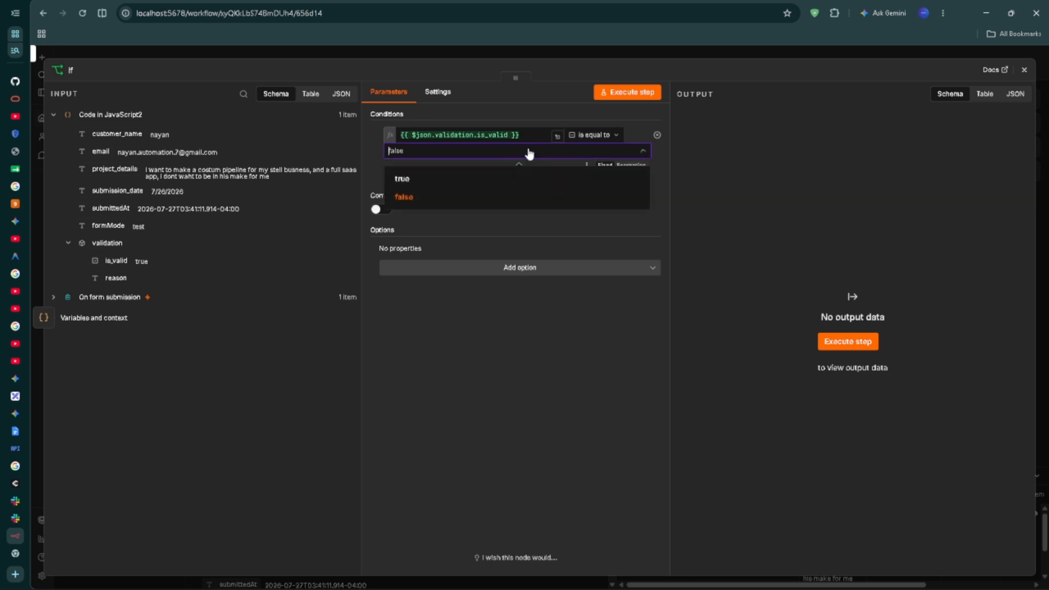
pyautogui.click(807, 147)
pyautogui.click(653, 97)
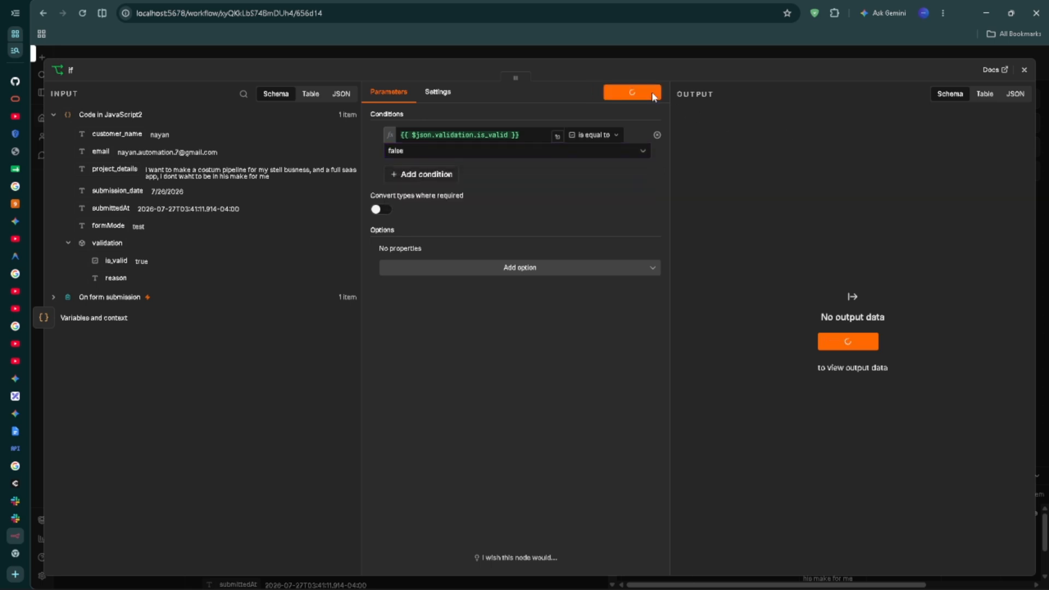
pyautogui.click(1024, 70)
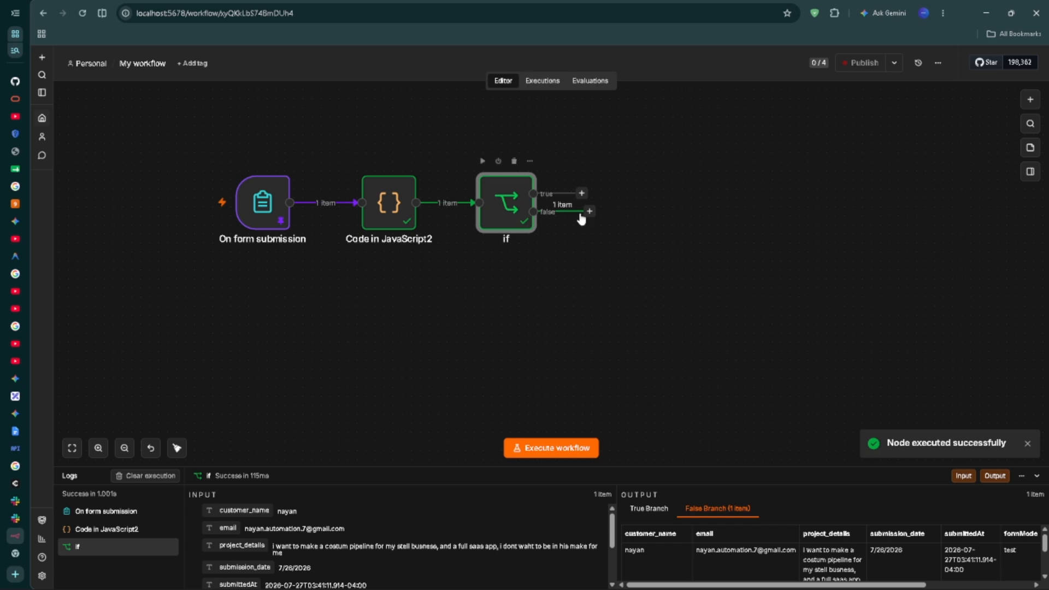
# Step: Set the comparison value in the If node's condition to true and execute the node again
pyautogui.doubleClick(538, 197)
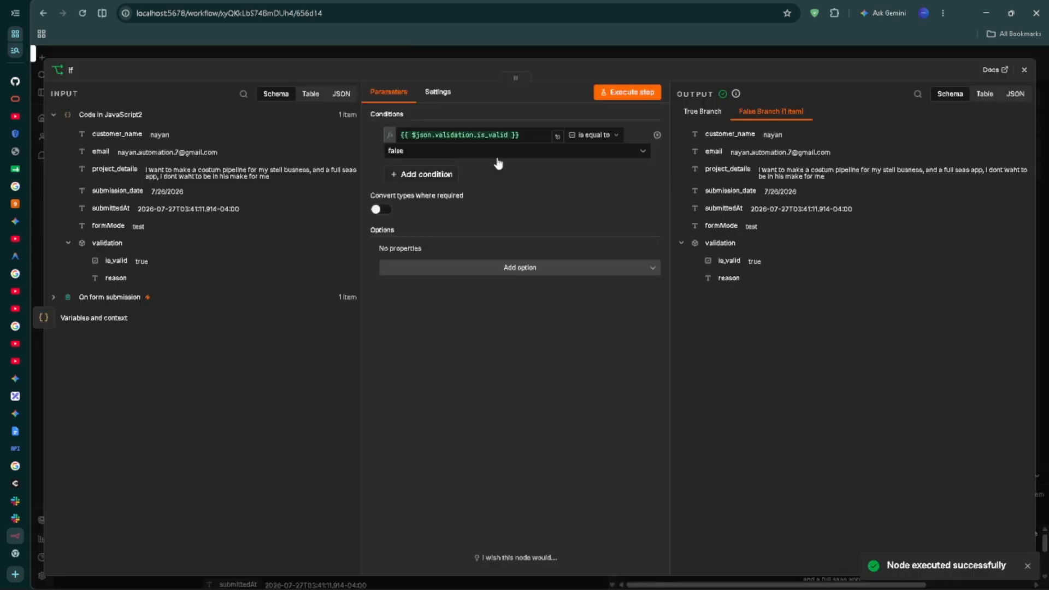
pyautogui.click(495, 152)
pyautogui.click(460, 178)
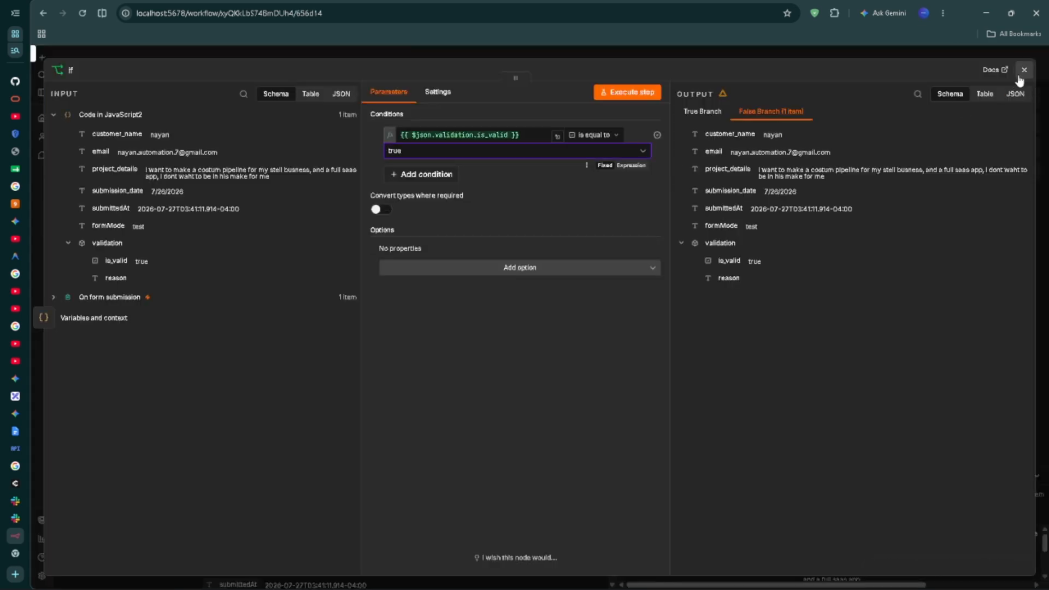
pyautogui.click(1025, 70)
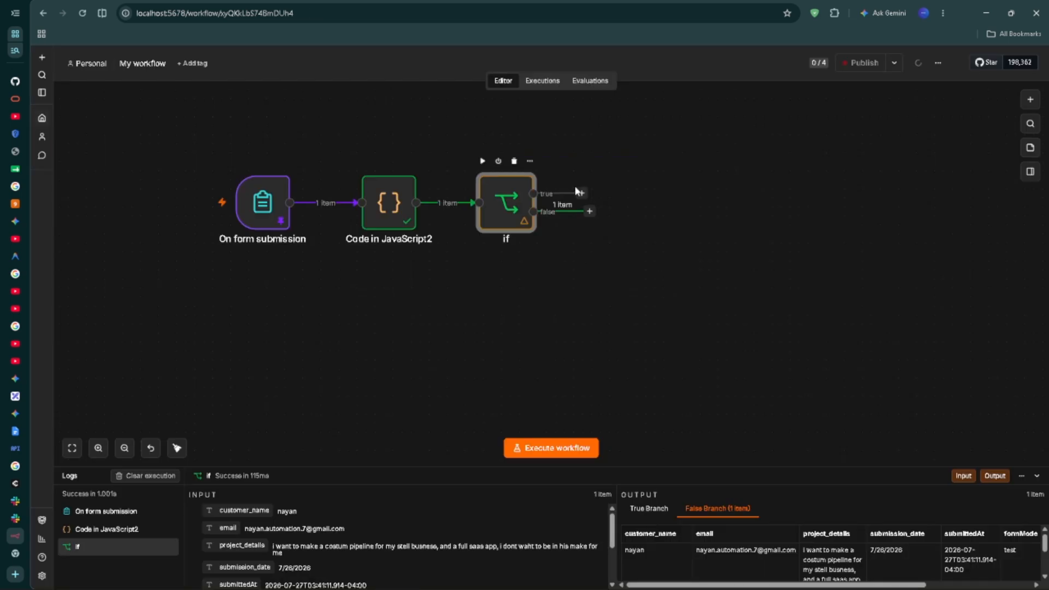
pyautogui.click(482, 160)
pyautogui.scroll(2, 614, 266)
# Step: Add a Basic LLM Chain node to the If node's true branch
pyautogui.click(589, 257)
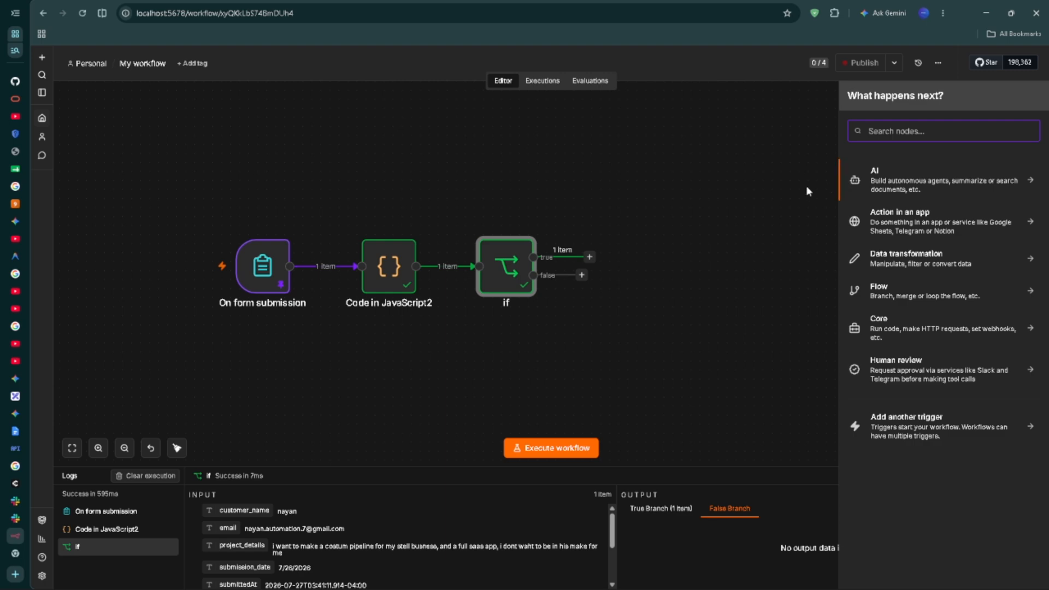
pyautogui.click(882, 180)
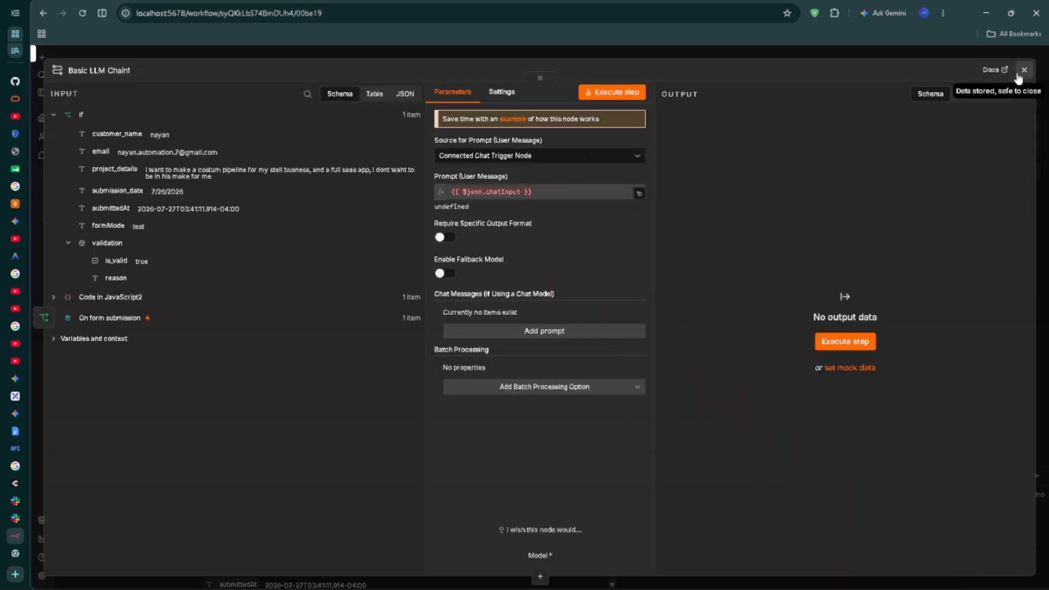
# Step: Set the new Basic LLM Chain1 node's prompt source to Define below
pyautogui.click(1020, 74)
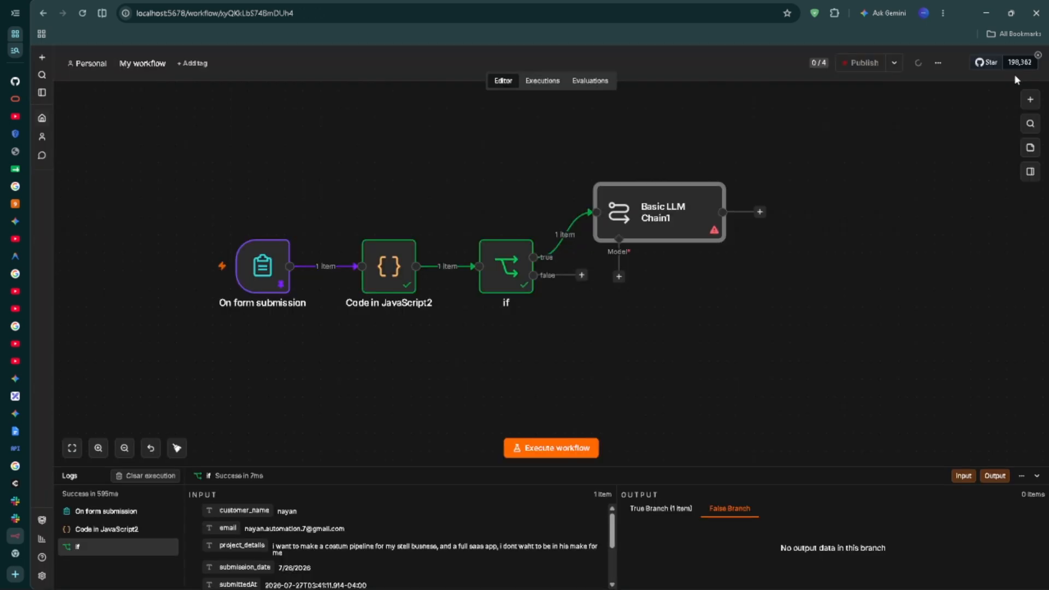
pyautogui.doubleClick(667, 213)
pyautogui.click(626, 158)
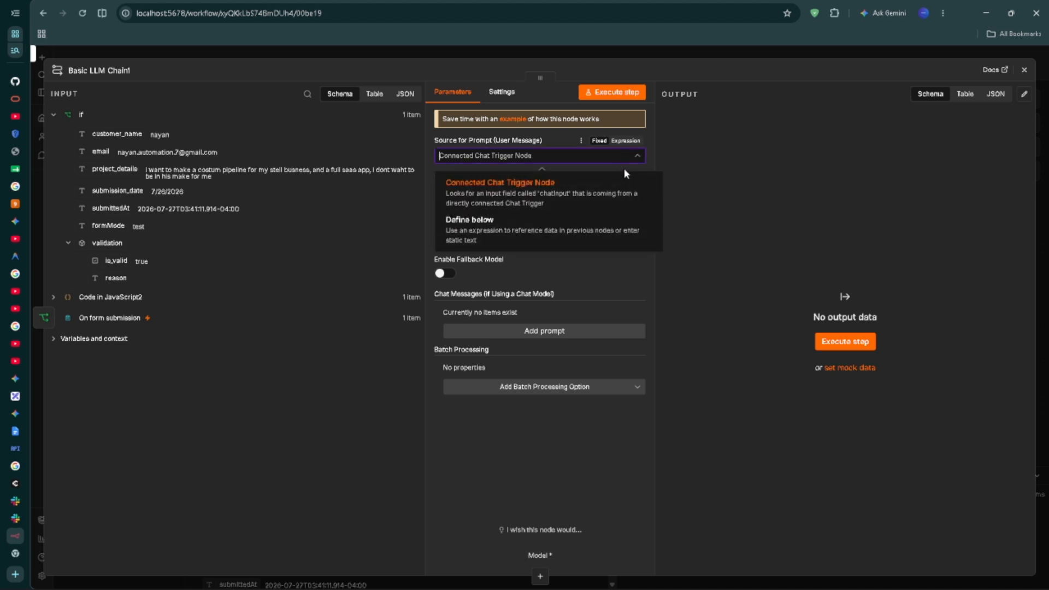
pyautogui.click(584, 229)
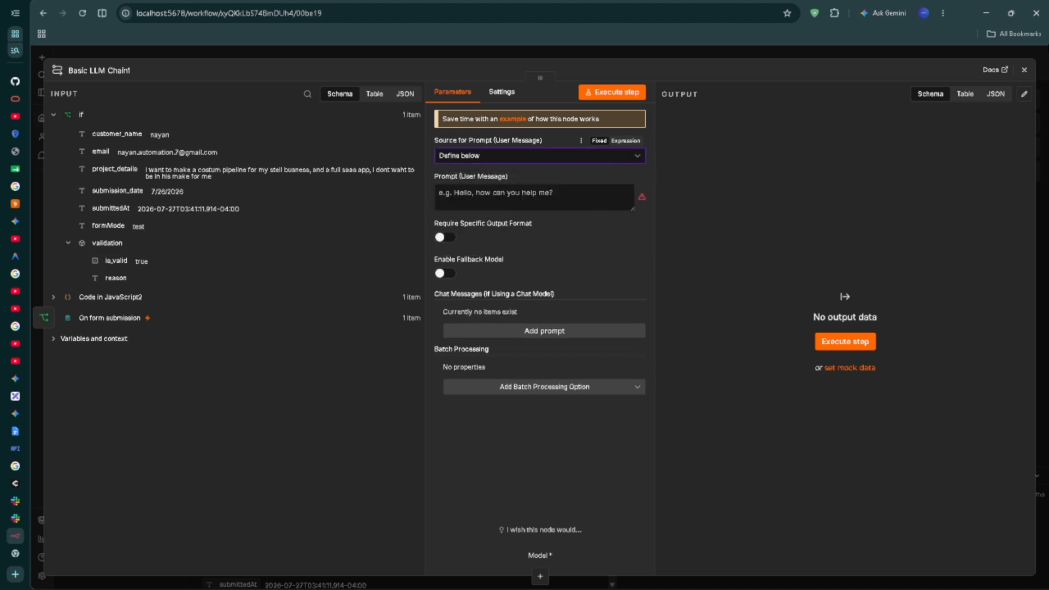
pyautogui.click(1024, 70)
# Step: Copy the user prompt expressions from the existing Basic LLM Chain node in the finished workflow
pyautogui.scroll(5, 674, 226)
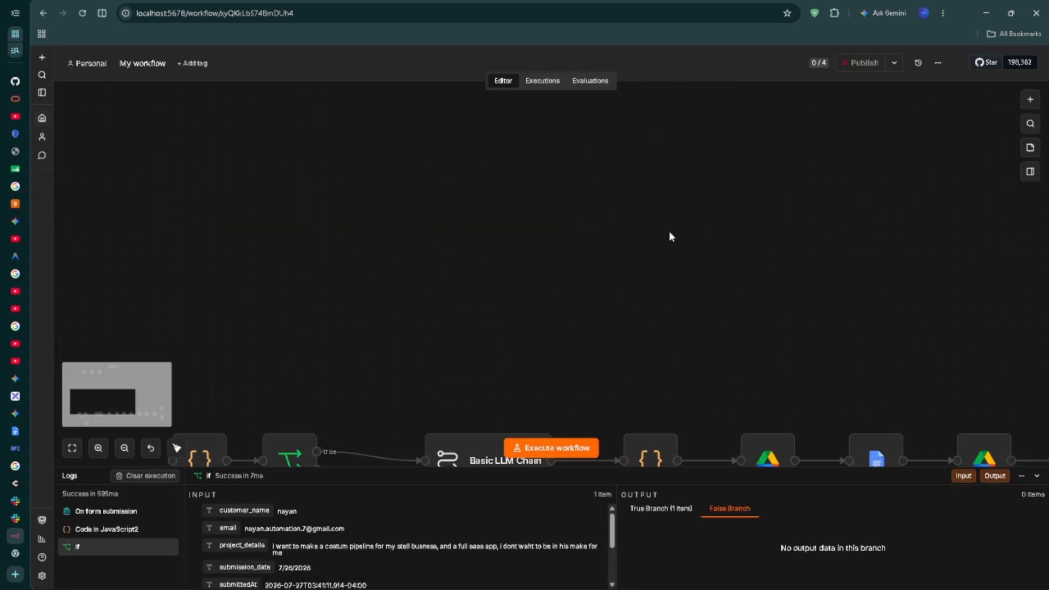
pyautogui.scroll(-3, 669, 230)
pyautogui.doubleClick(489, 339)
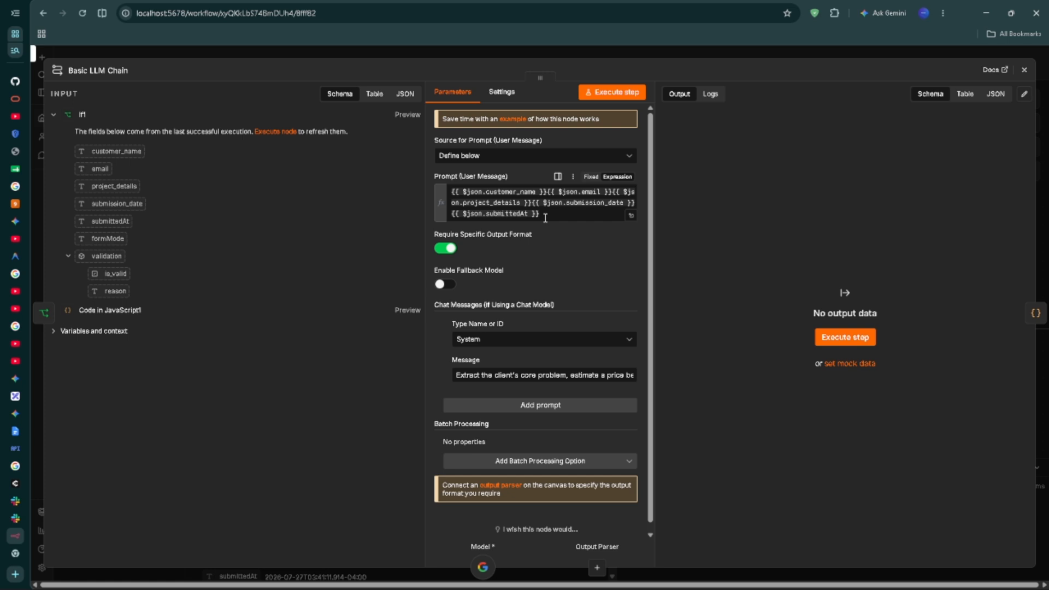
pyautogui.moveTo(545, 218); pyautogui.dragTo(453, 194)
pyautogui.hotkey('ctrl', 'c')
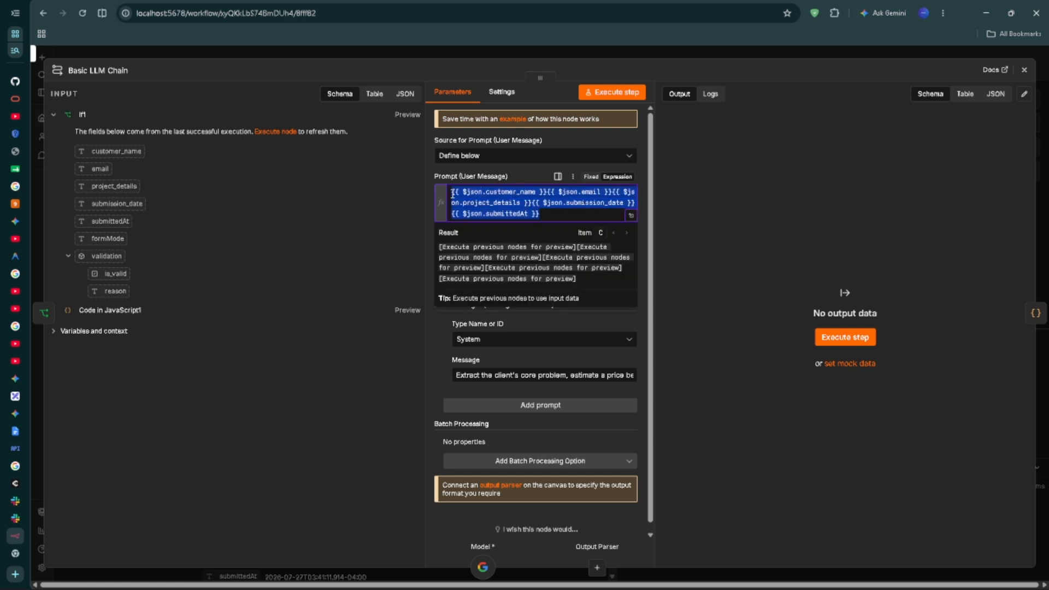
pyautogui.click(1024, 70)
# Step: Paste the customer_name, email, project_details, submission_date and submittedAt expressions into the Basic LLM Chain1 node's user prompt
pyautogui.scroll(10, 601, 235)
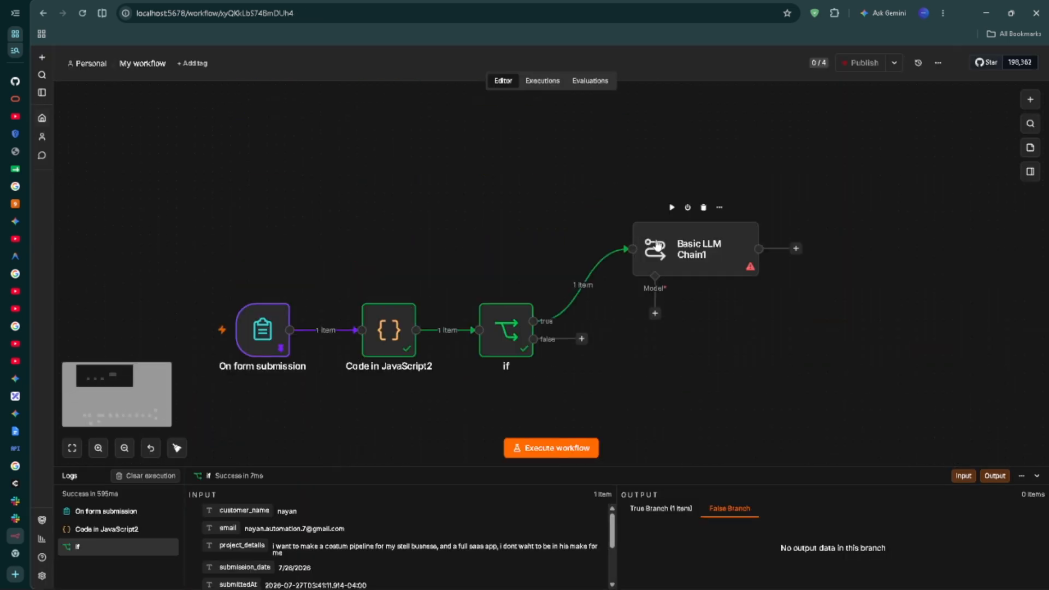
pyautogui.doubleClick(751, 233)
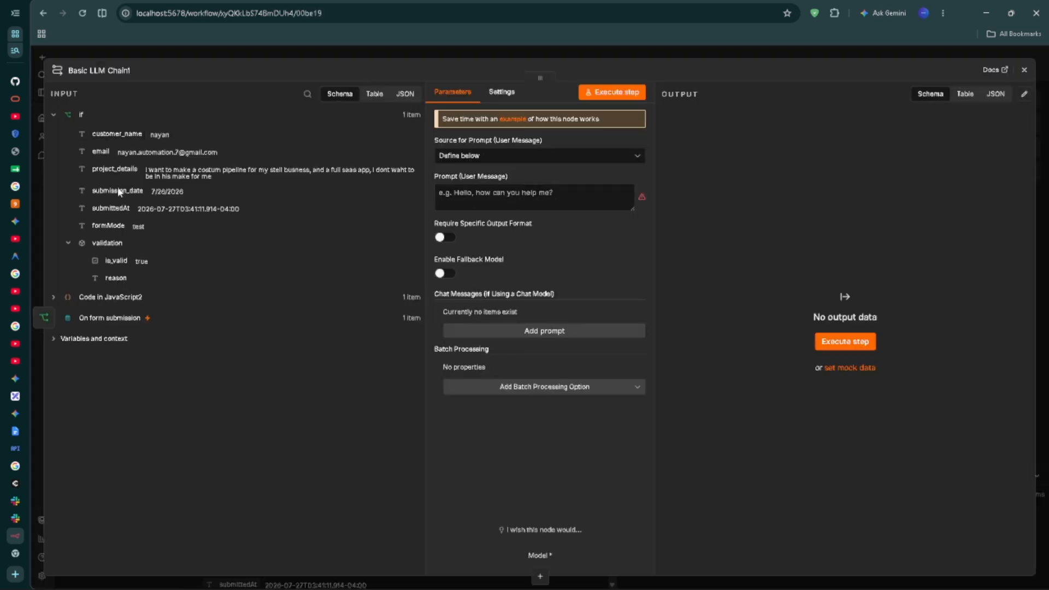
pyautogui.click(512, 192)
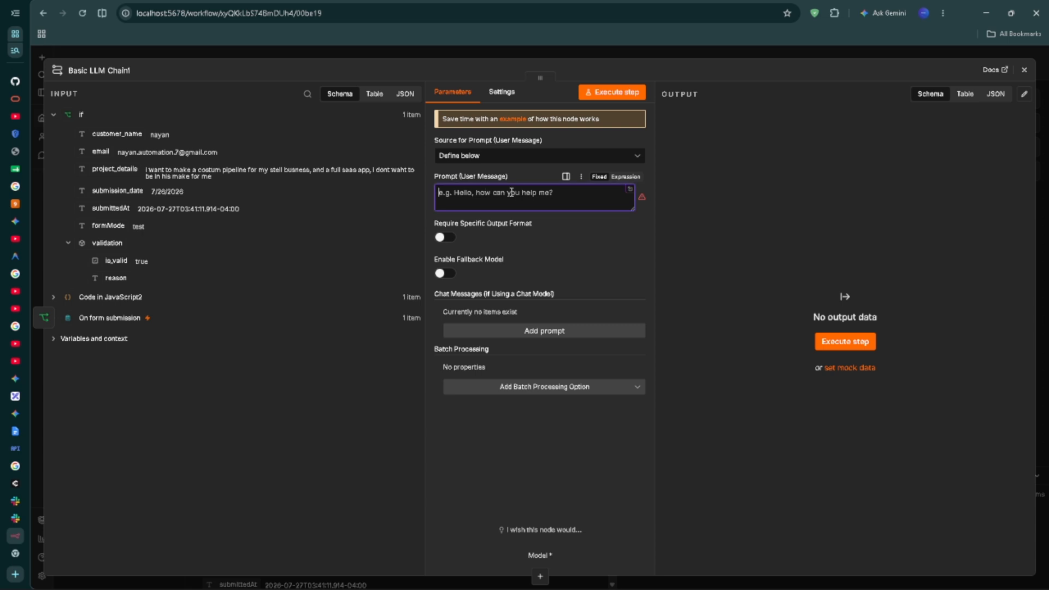
pyautogui.hotkey('ctrl', 'v')
pyautogui.click(713, 199)
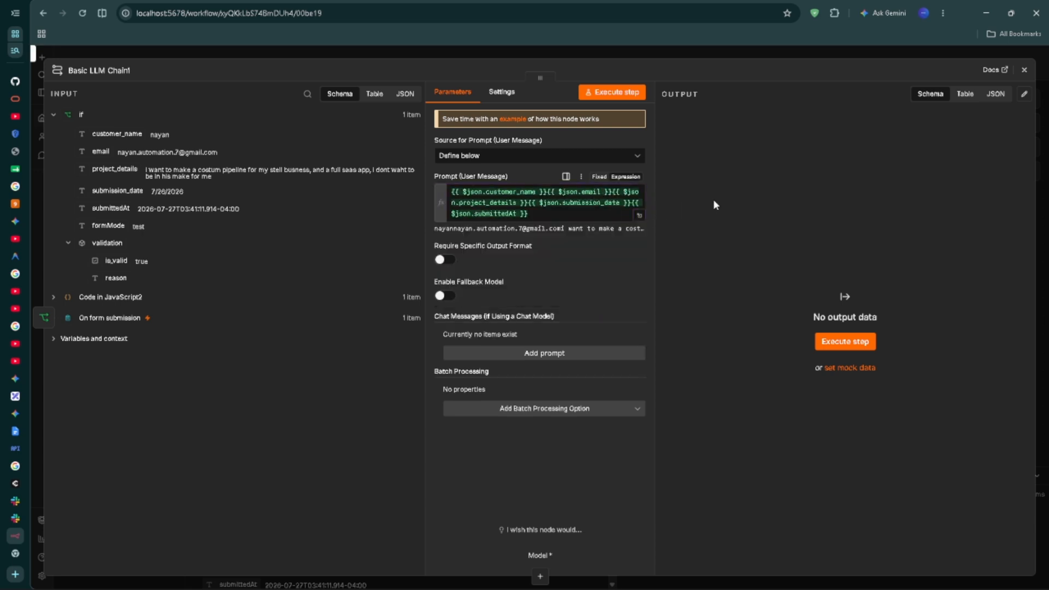
# Step: Add a System message requesting problem summary, price estimate between $100 and $5,000 and proposal email as JSON, plus a spam check, and review it
pyautogui.click(616, 354)
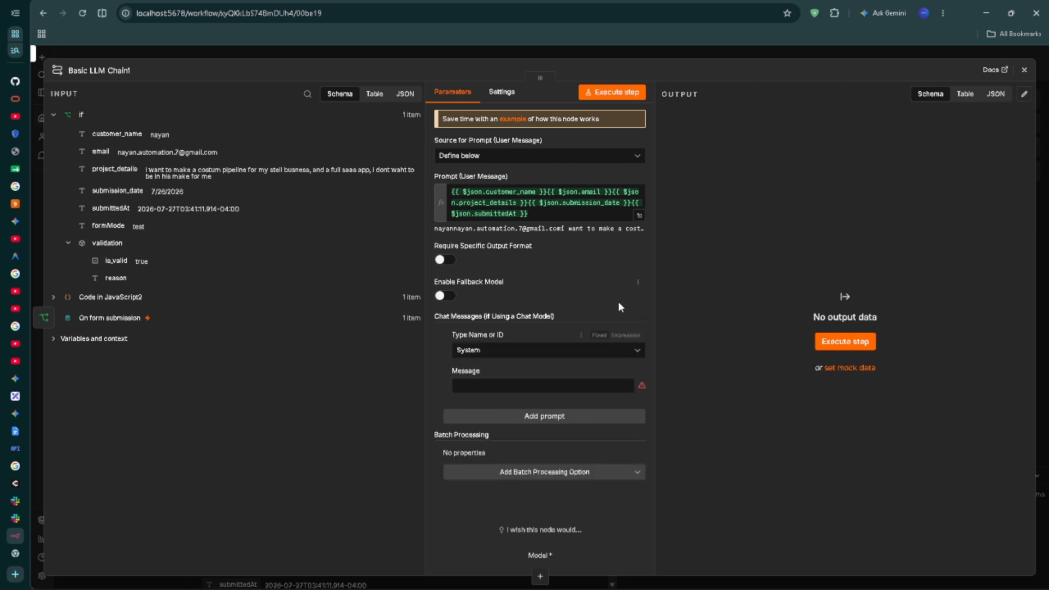
pyautogui.click(579, 350)
pyautogui.click(511, 398)
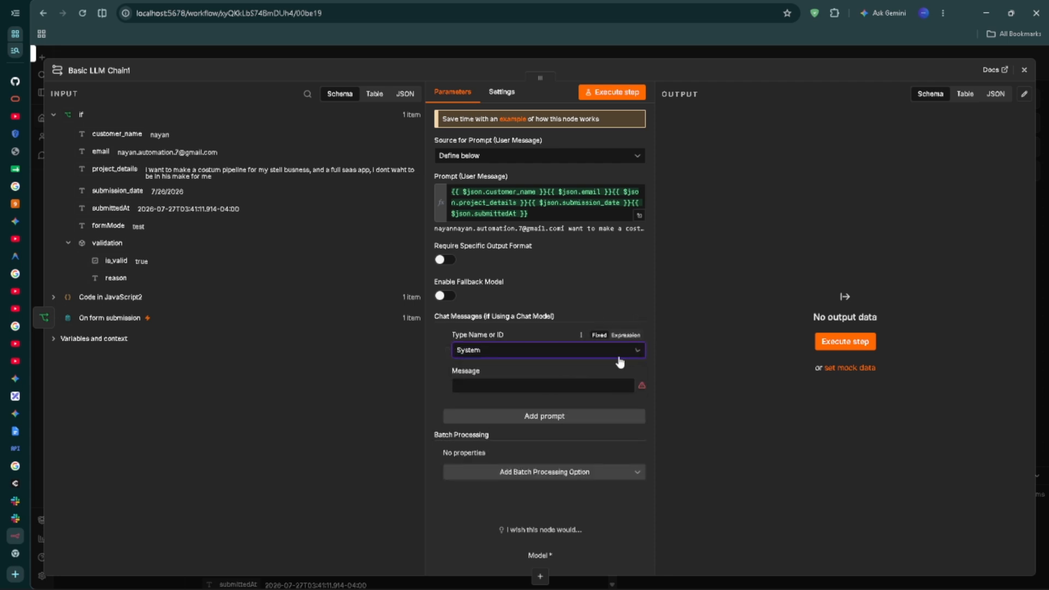
pyautogui.click(570, 384)
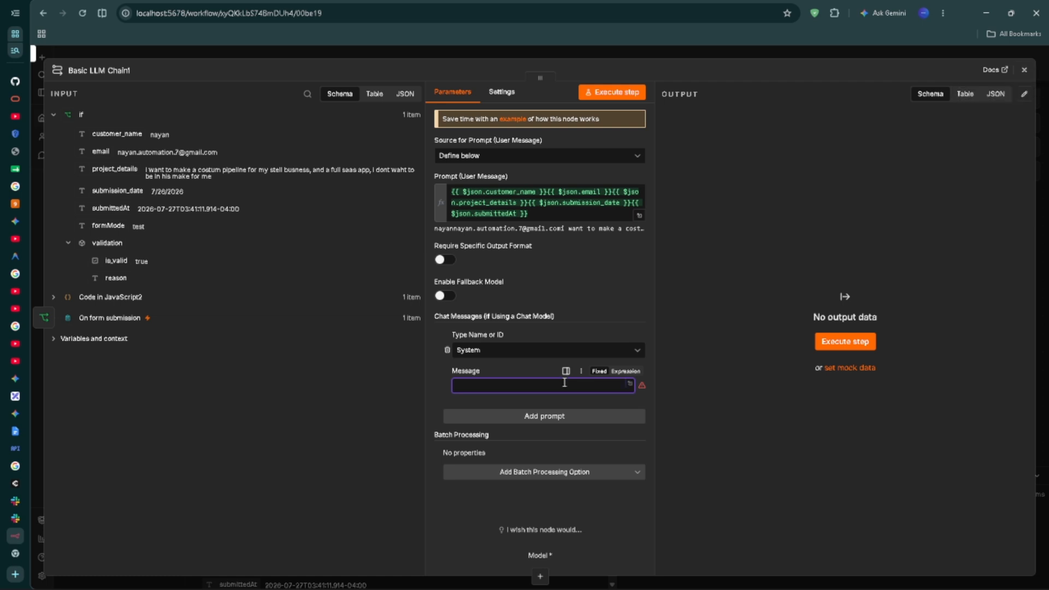
pyautogui.hotkey('ctrl', 'v')
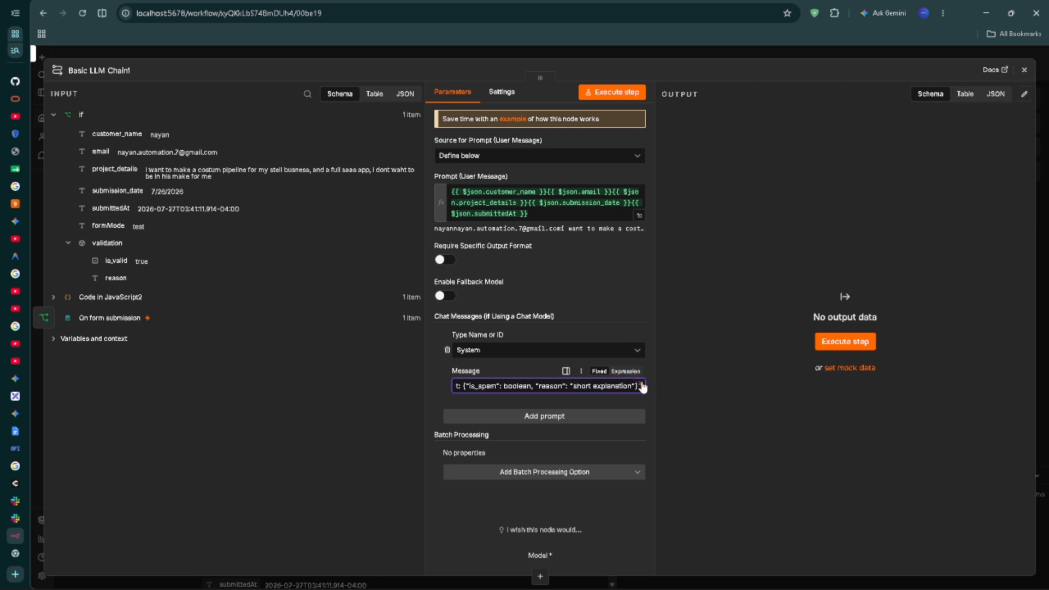
pyautogui.click(641, 385)
pyautogui.moveTo(152, 253); pyautogui.dragTo(523, 266)
pyautogui.click(523, 266)
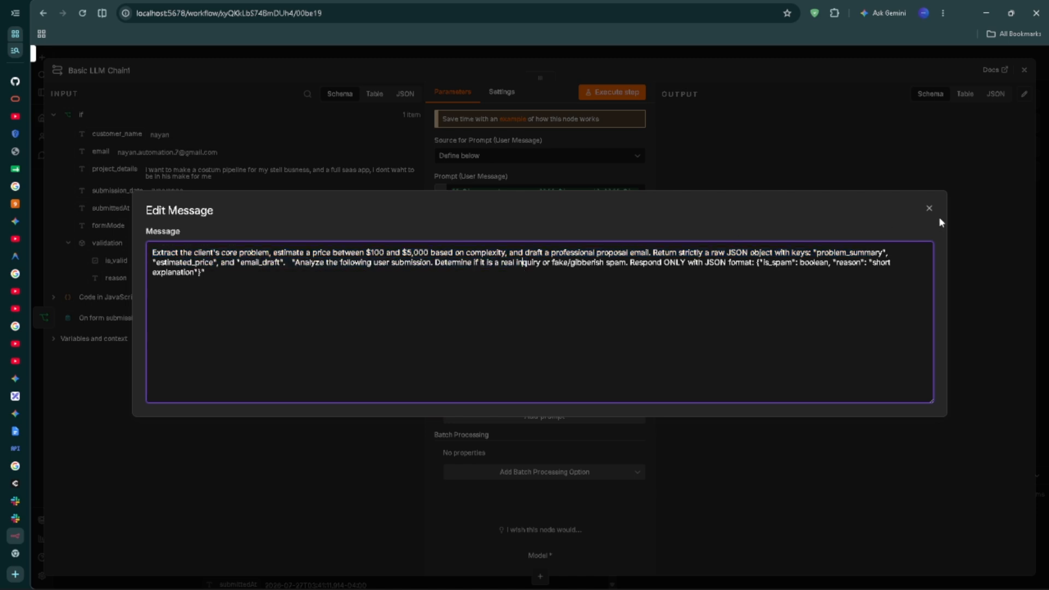
pyautogui.click(928, 208)
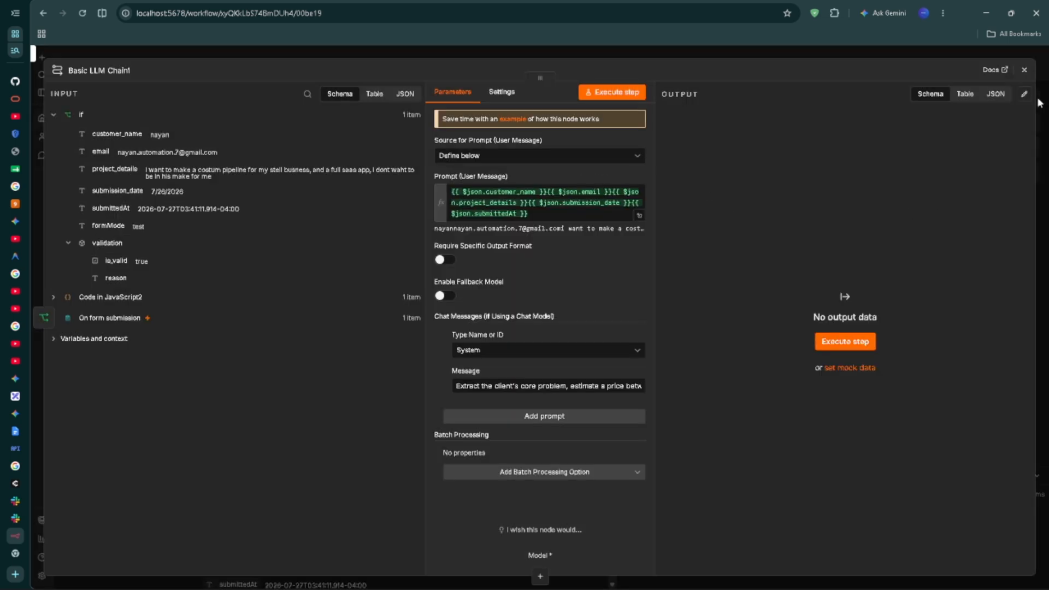
pyautogui.click(1024, 69)
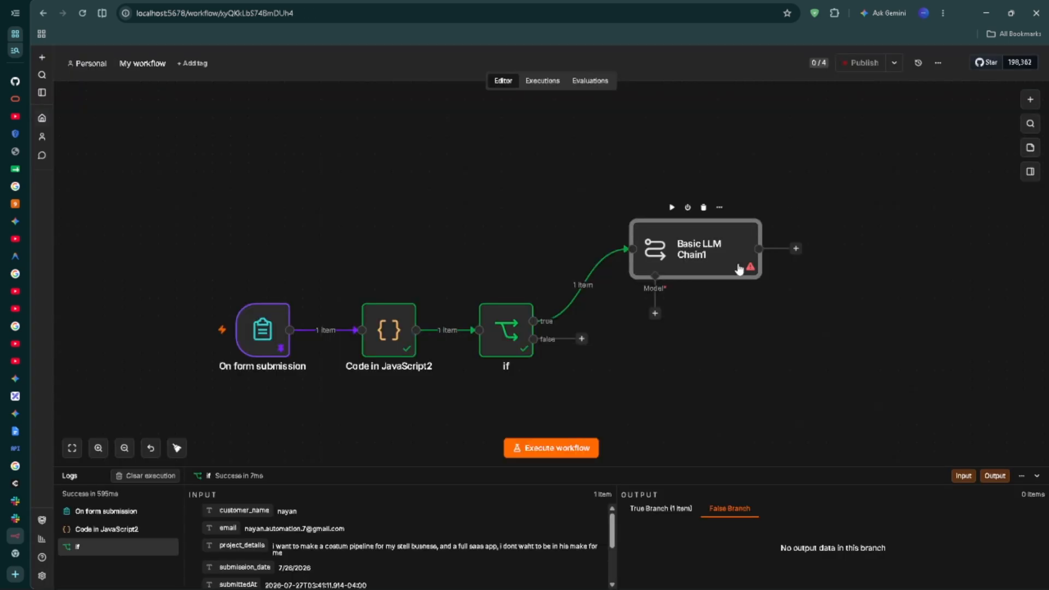
# Step: Attach a Google Gemini Chat Model to Basic LLM Chain1 and add a JavaScript Code node after the chain
pyautogui.click(654, 315)
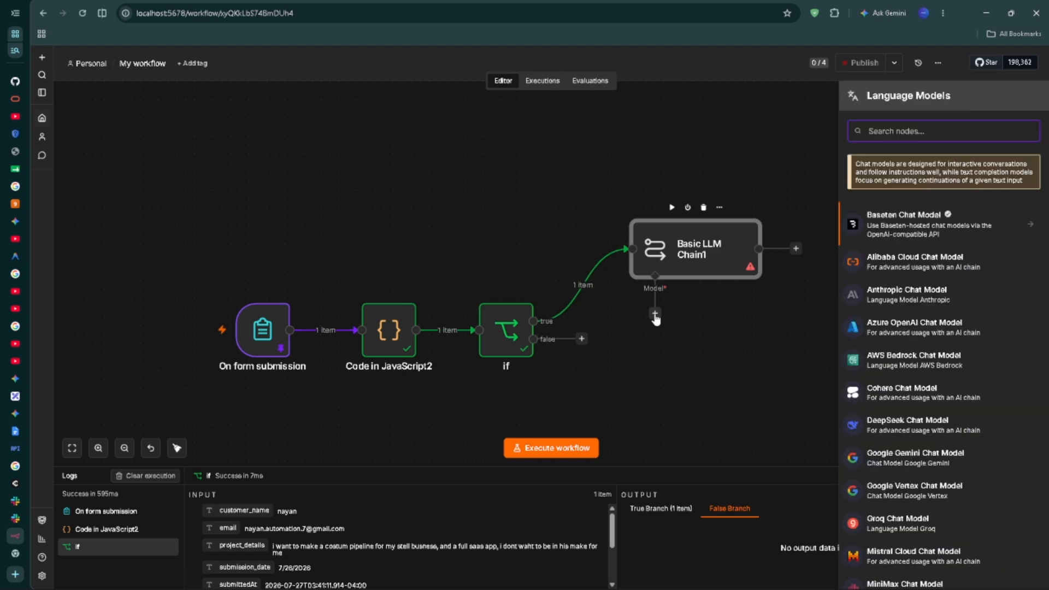
pyautogui.click(916, 456)
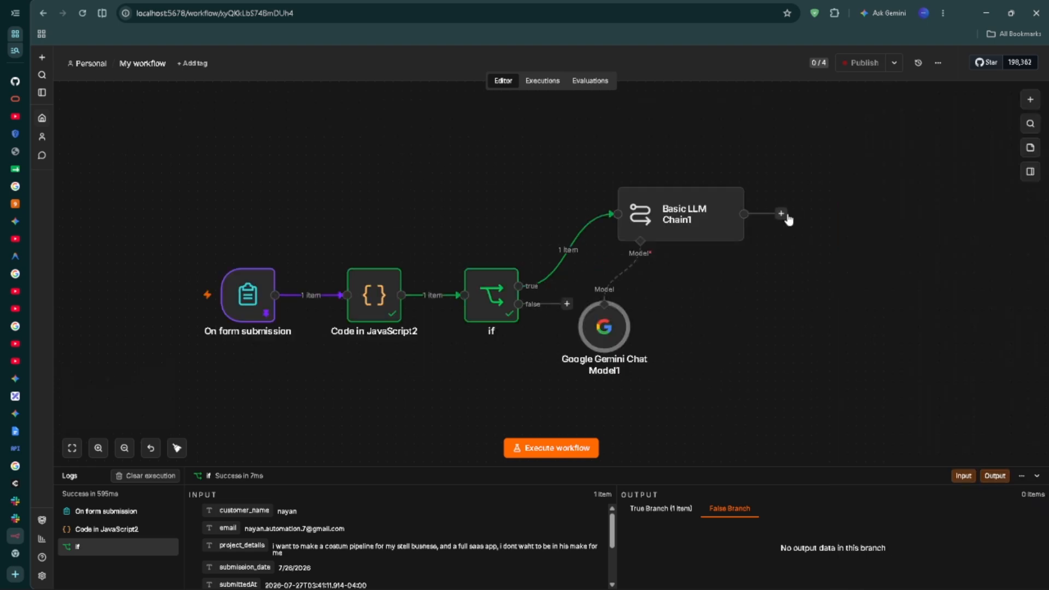
pyautogui.click(786, 214)
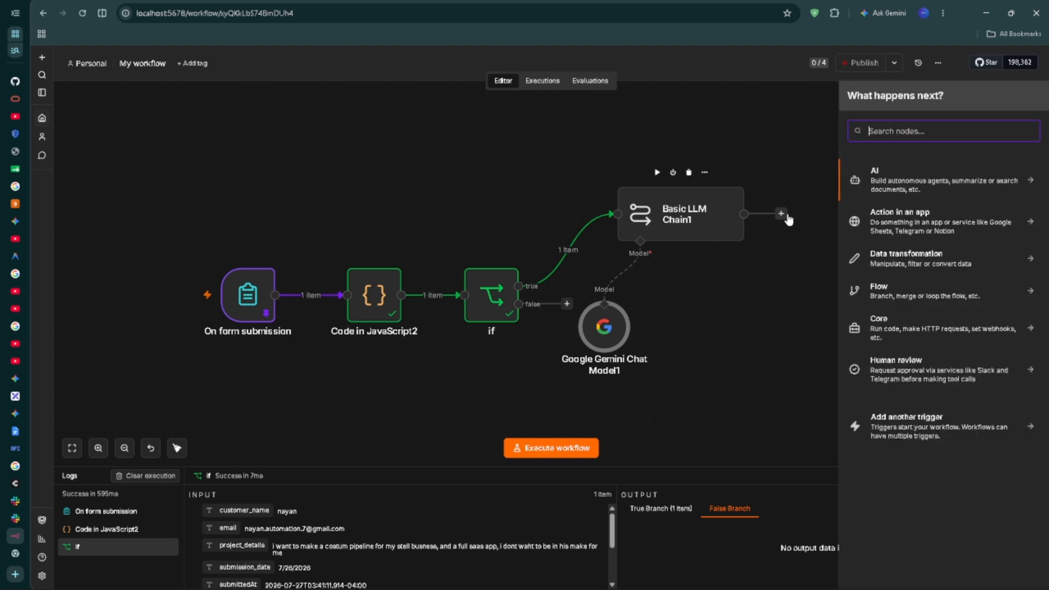
pyautogui.write('code')
pyautogui.press('Return')
pyautogui.click(1025, 70)
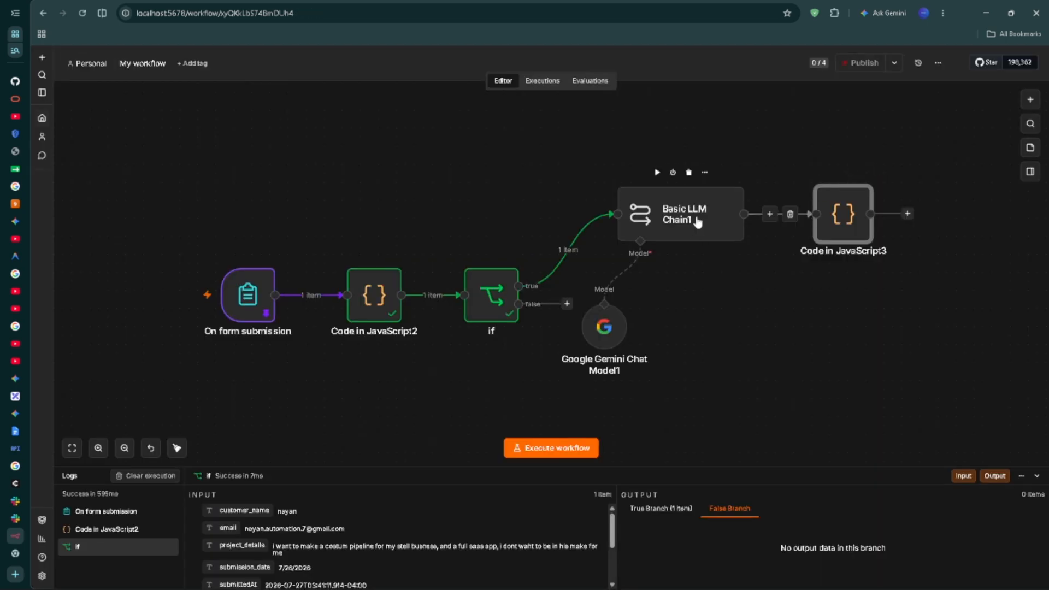
# Step: Try to execute the Basic LLM Chain1 node with the Google Gemini Chat Model
pyautogui.doubleClick(697, 220)
pyautogui.click(494, 386)
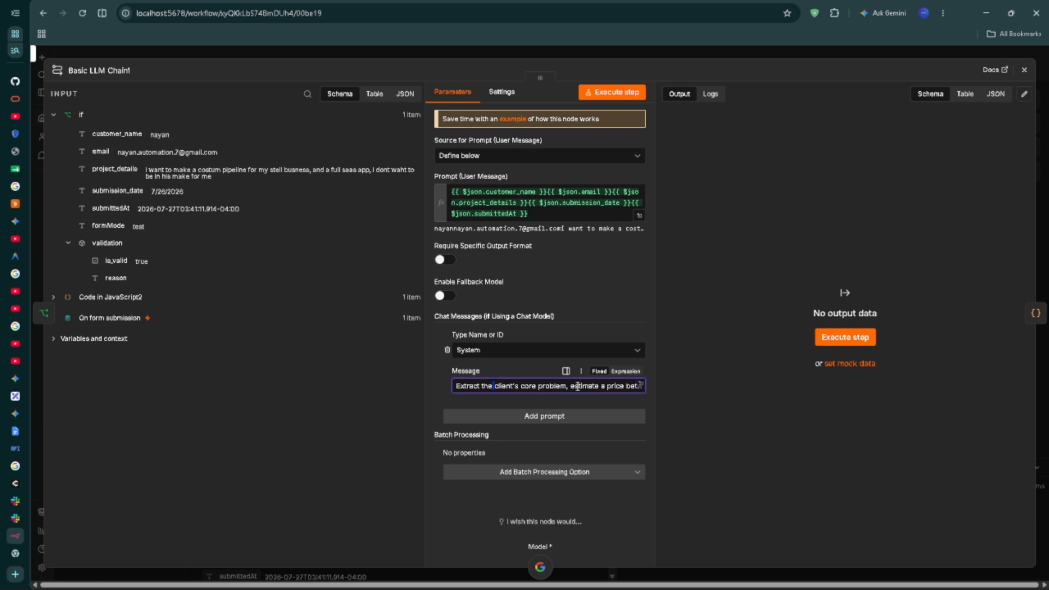
pyautogui.hotkey('ctrl', 'a')
pyautogui.click(690, 313)
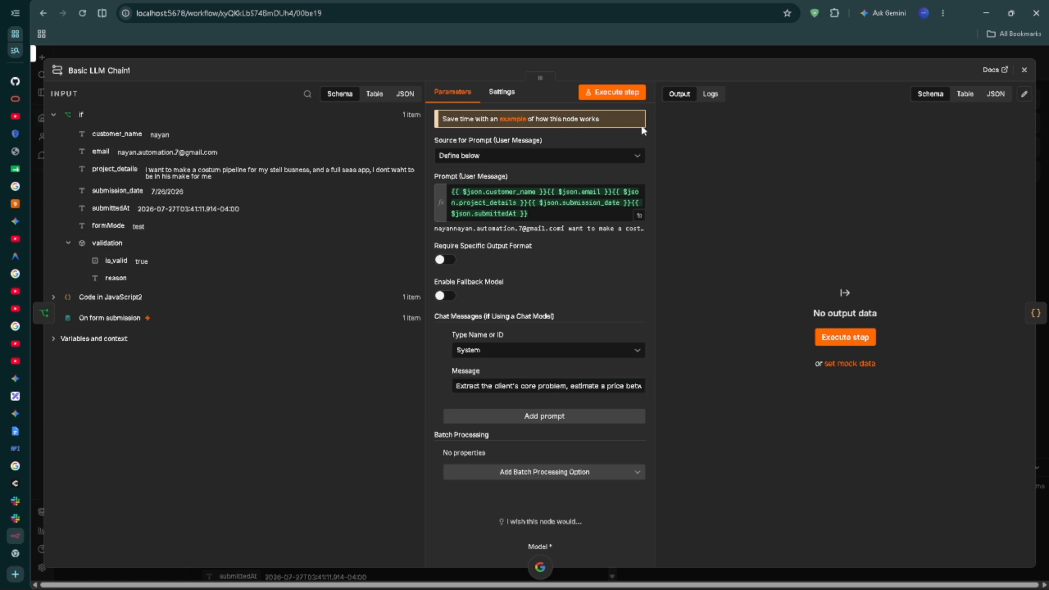
pyautogui.click(620, 94)
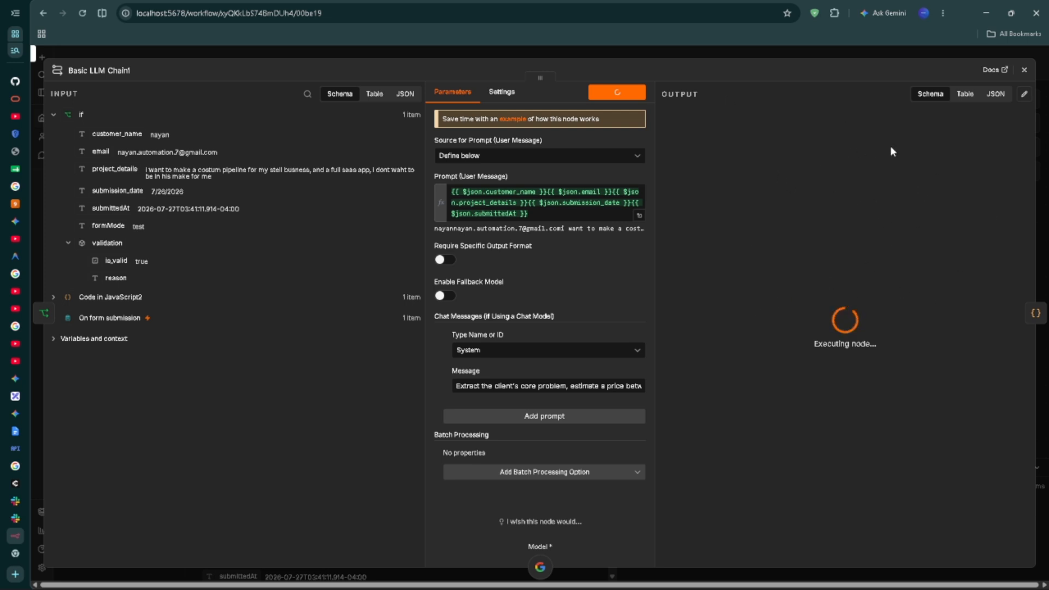
pyautogui.press('Escape')
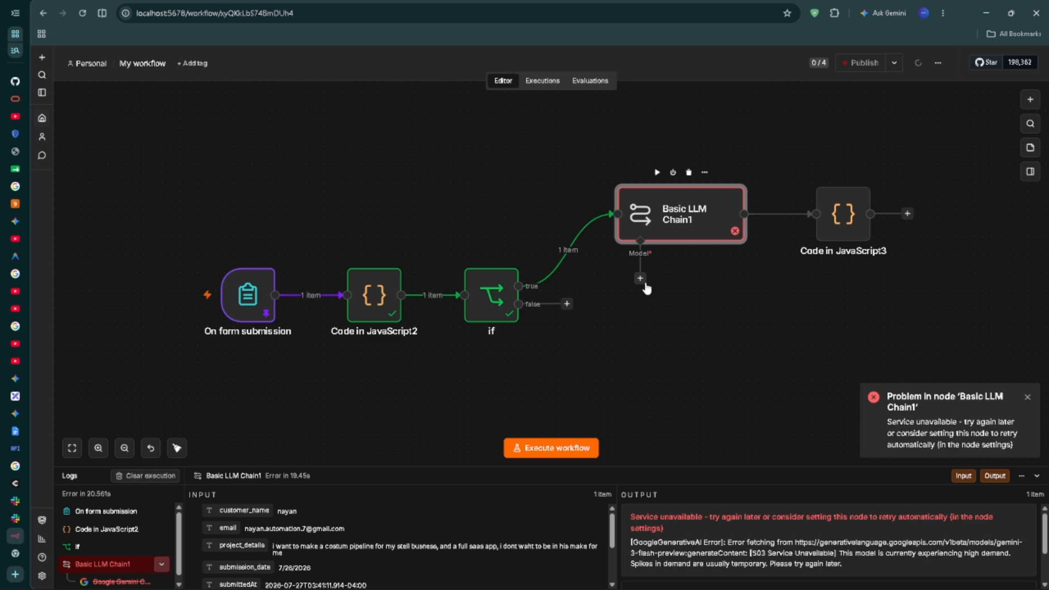
# Step: Attach an OpenAI Chat Model to Basic LLM Chain1, execute the chain and check its text output
pyautogui.click(641, 279)
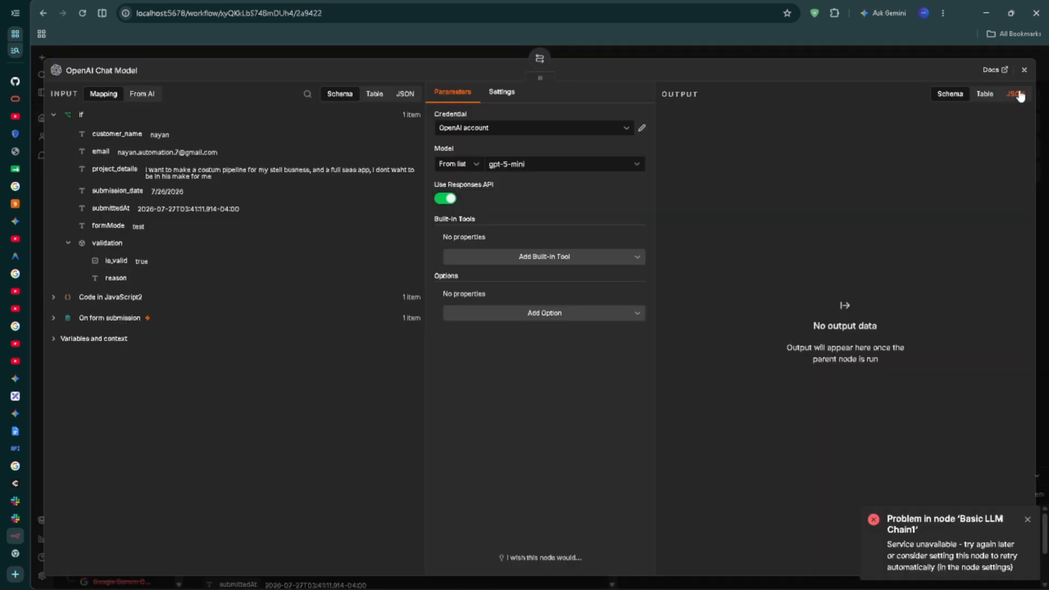
pyautogui.click(1027, 73)
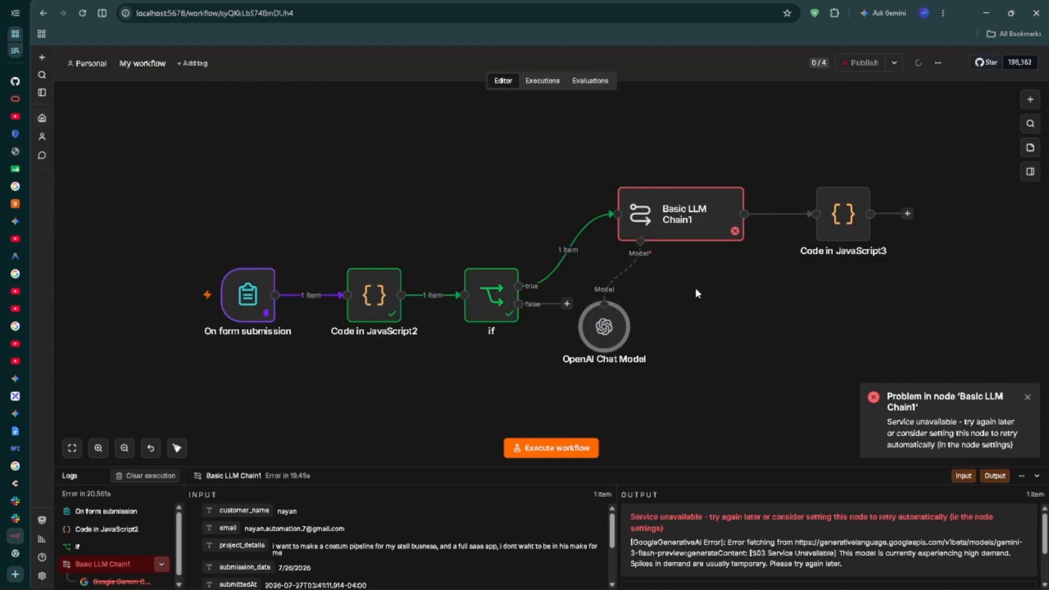
pyautogui.doubleClick(680, 214)
pyautogui.click(628, 94)
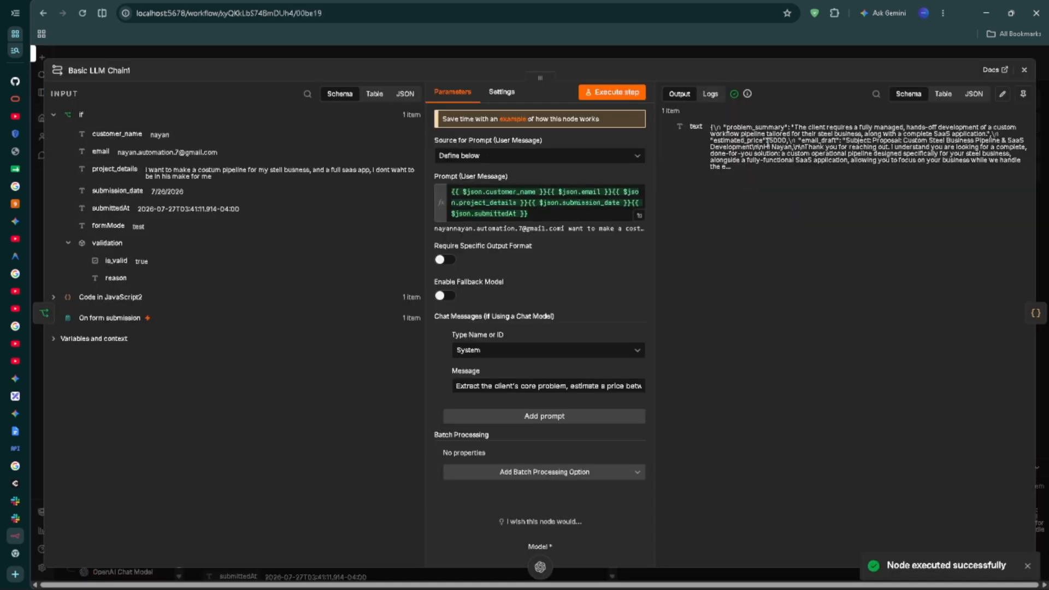
pyautogui.click(814, 141)
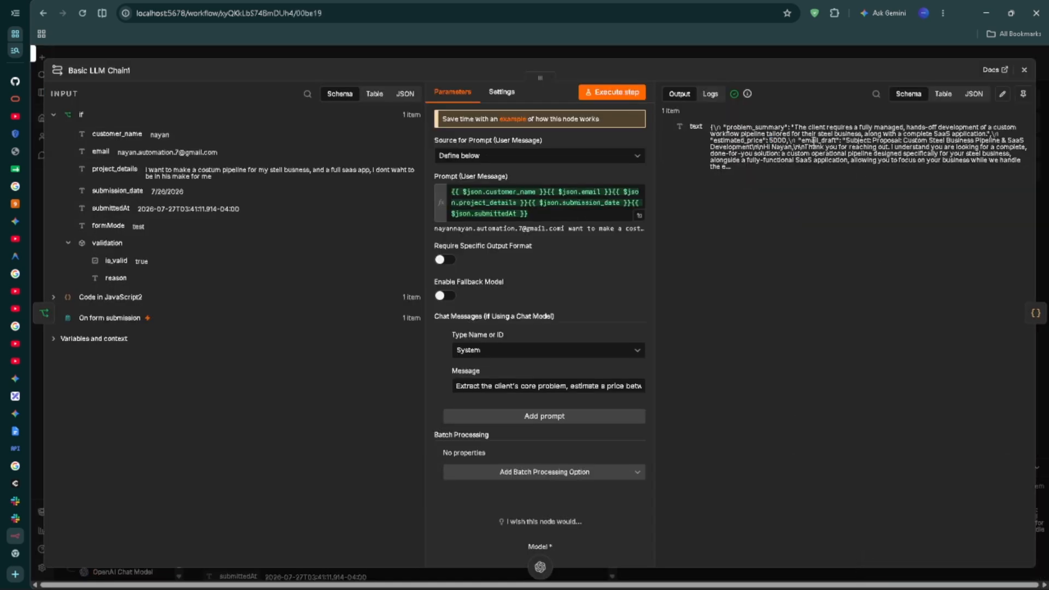
pyautogui.tripleClick(705, 125)
pyautogui.click(1024, 70)
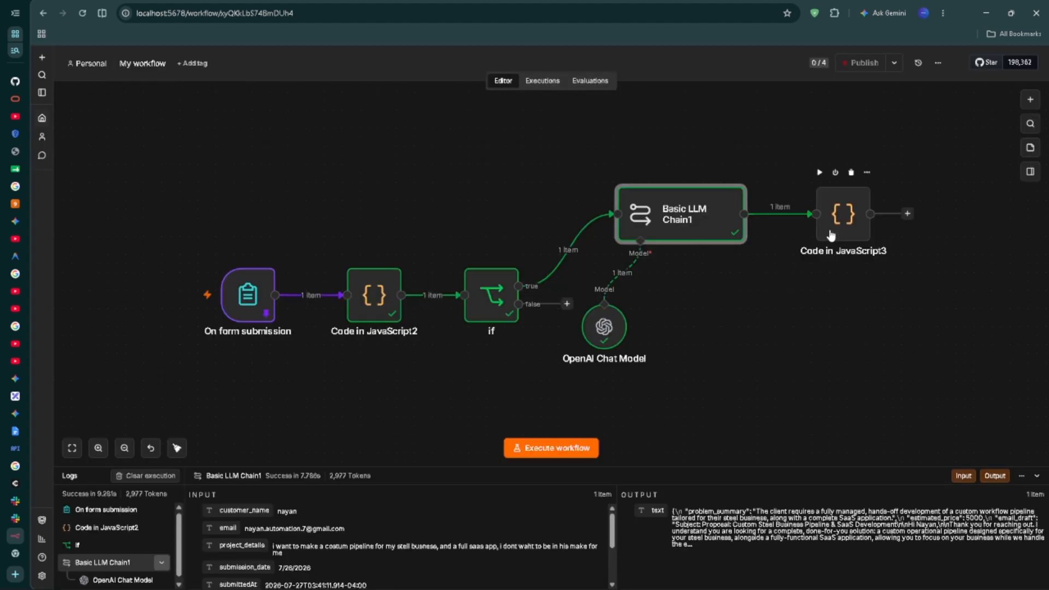
# Step: Replace the code in Code in JavaScript3 with a script that parses the JSON and splits email subject from body, then execute and check it
pyautogui.doubleClick(866, 233)
pyautogui.hotkey('ctrl', 'a')
pyautogui.press('BackSpace')
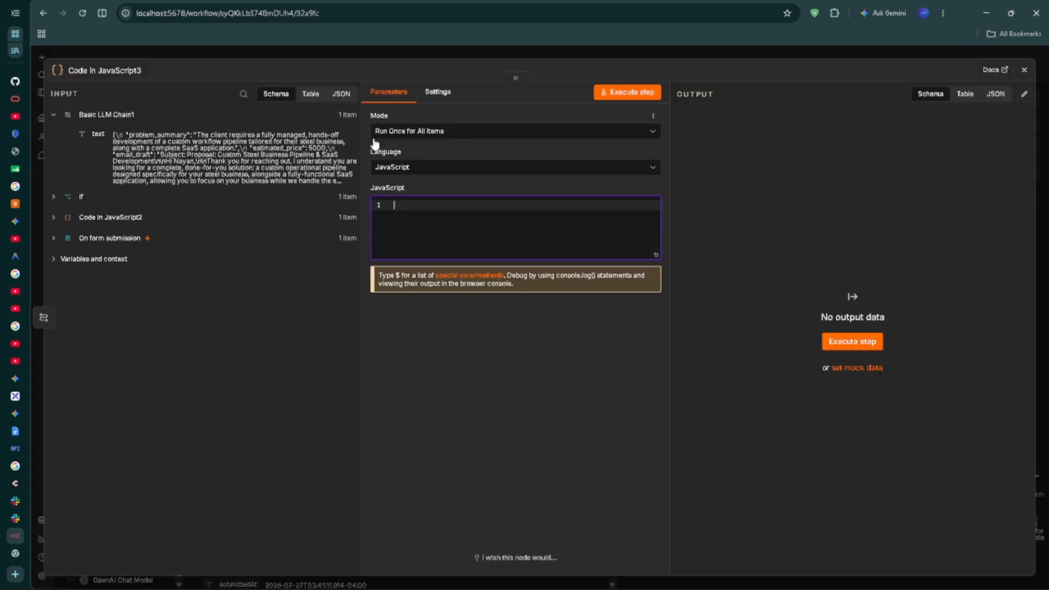
pyautogui.hotkey('ctrl', 'v')
pyautogui.scroll(1, 479, 247)
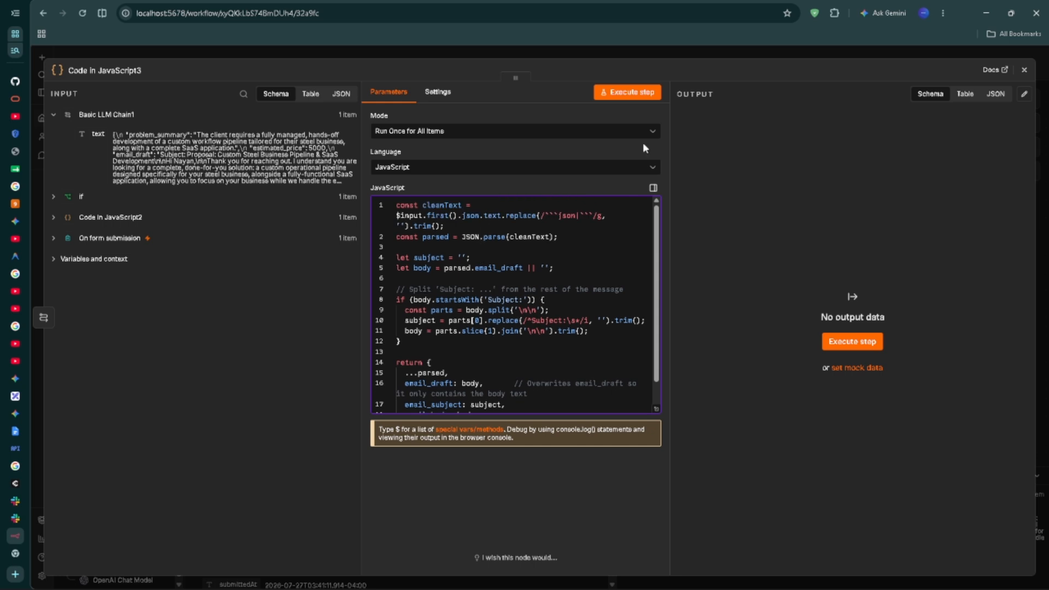
pyautogui.click(635, 94)
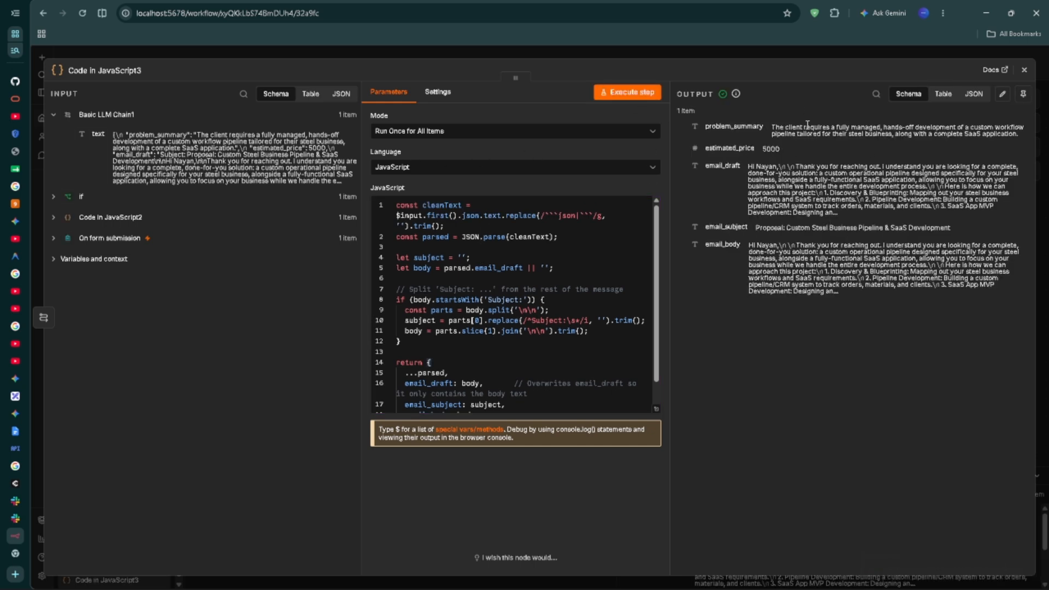
pyautogui.doubleClick(726, 227)
pyautogui.moveTo(749, 245); pyautogui.dragTo(876, 261)
pyautogui.click(876, 261)
pyautogui.click(1024, 70)
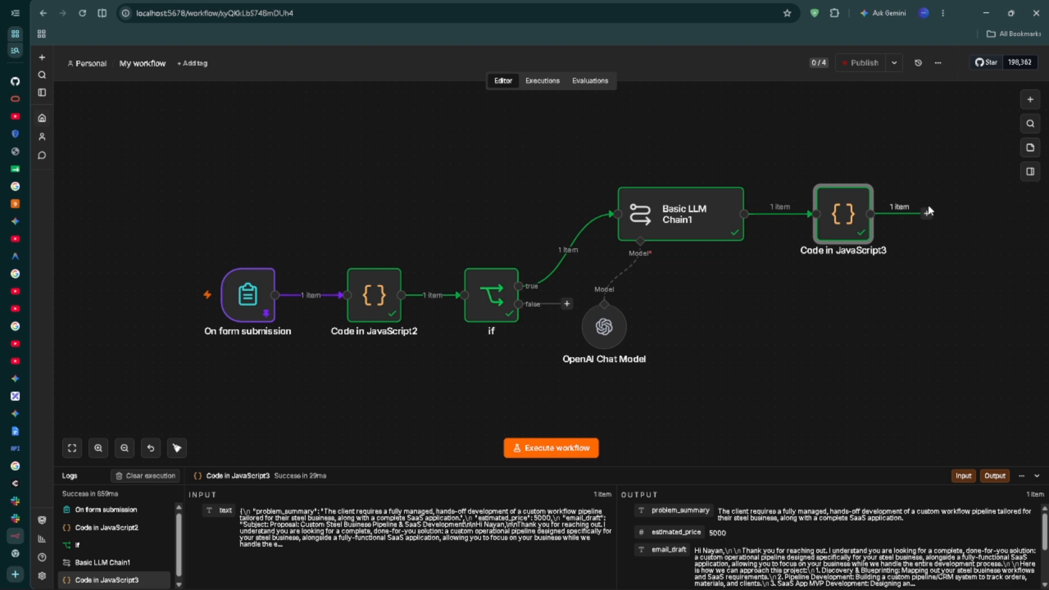
# Step: Add a Google Drive Copy file node after Code in JavaScript3
pyautogui.click(928, 212)
pyautogui.click(929, 221)
pyautogui.click(937, 235)
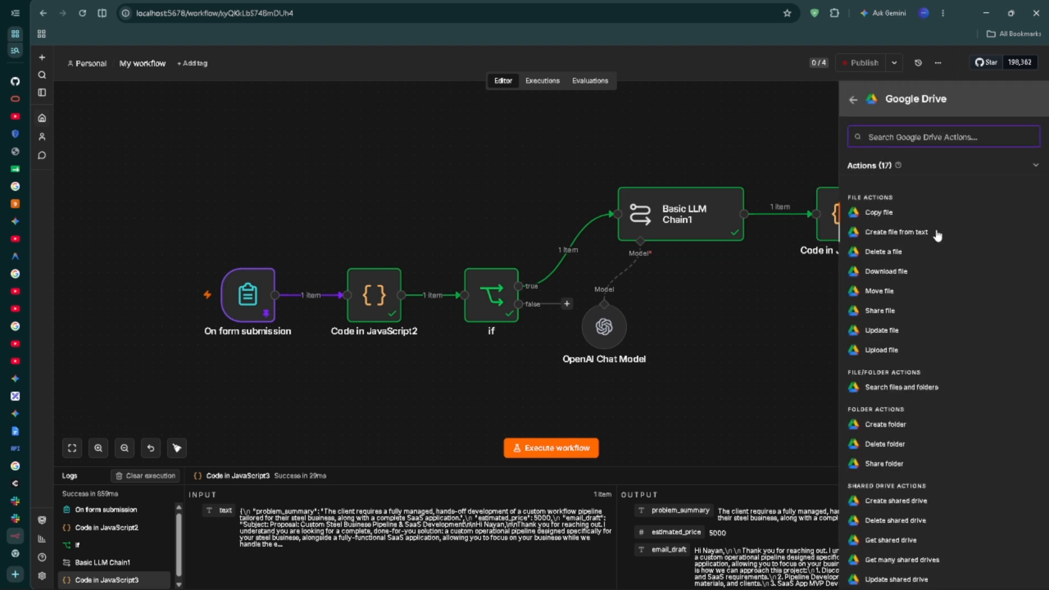
pyautogui.click(881, 215)
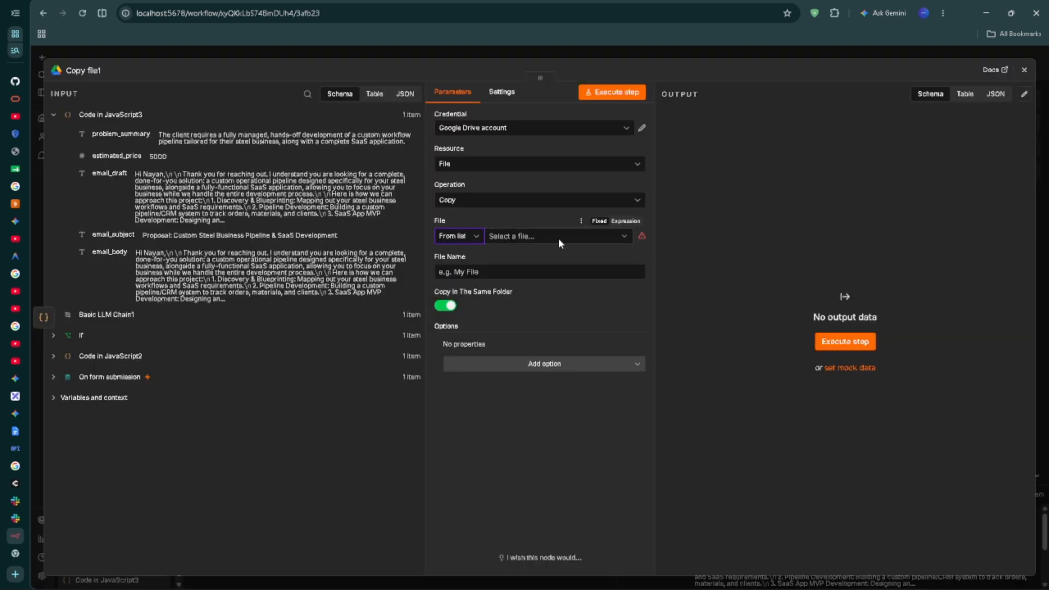
# Step: Select Document Template as the file to copy and check its title and placeholders in Google Docs
pyautogui.click(558, 238)
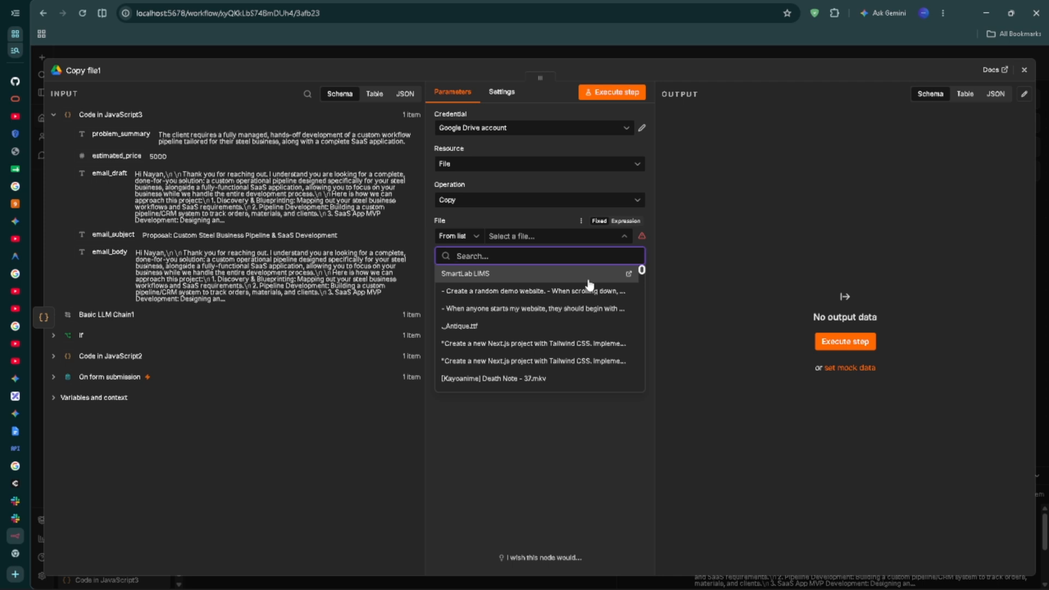
pyautogui.scroll(-10, 589, 284)
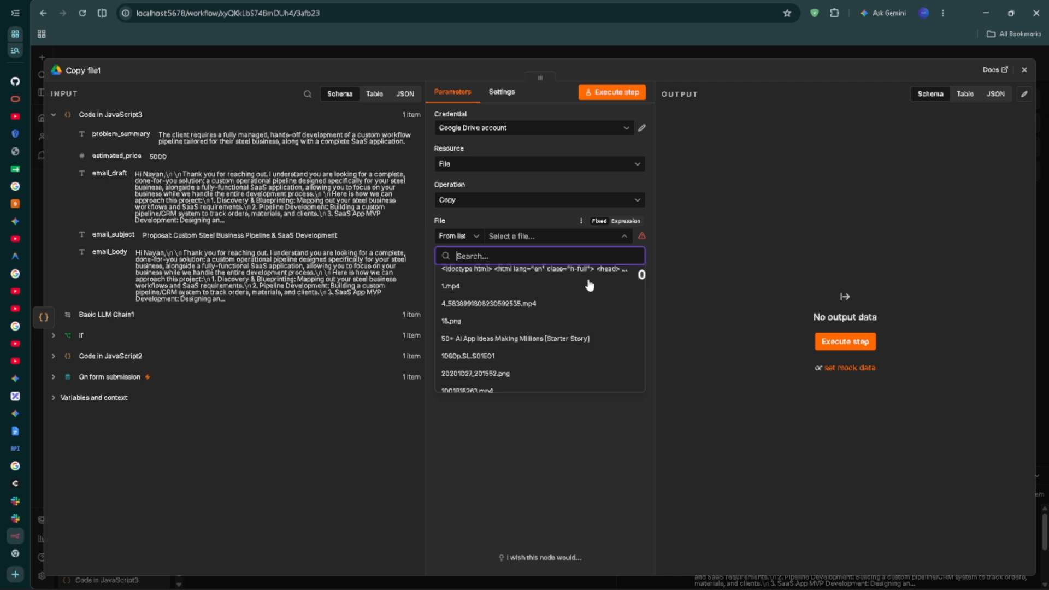
pyautogui.scroll(10, 591, 290)
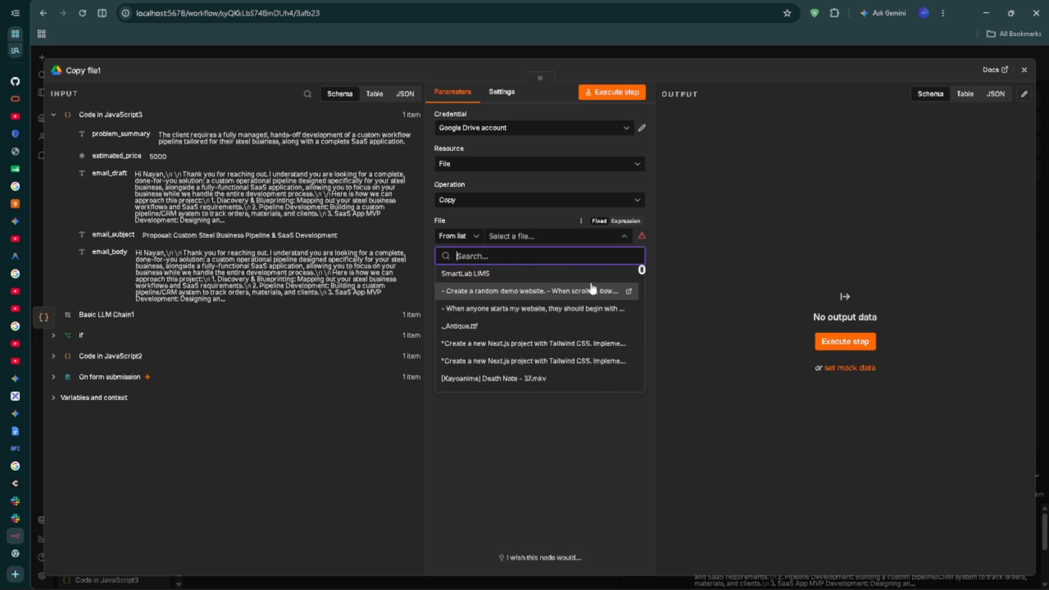
pyautogui.write('do')
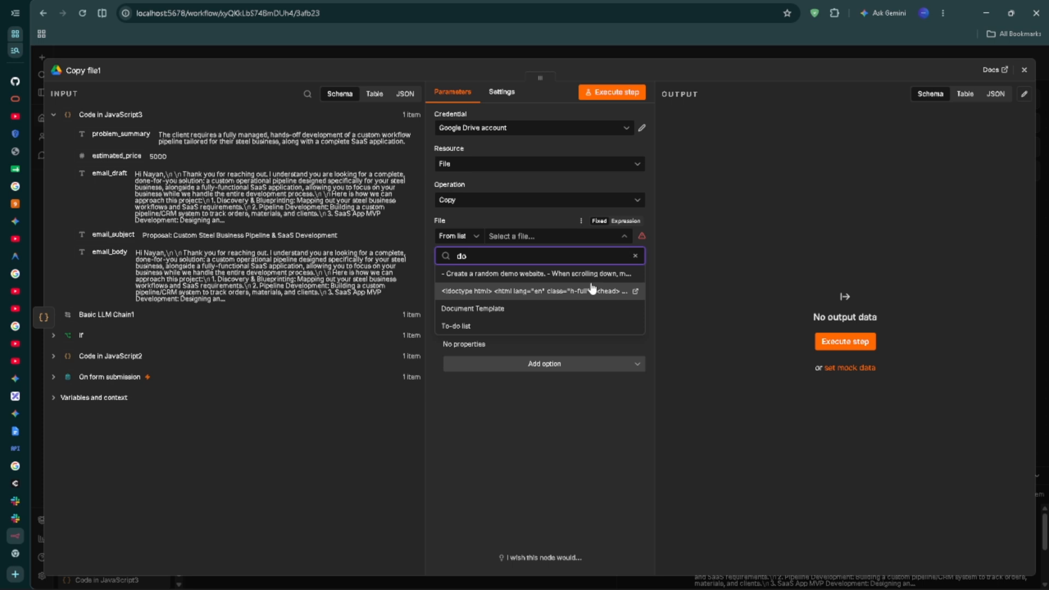
pyautogui.click(568, 308)
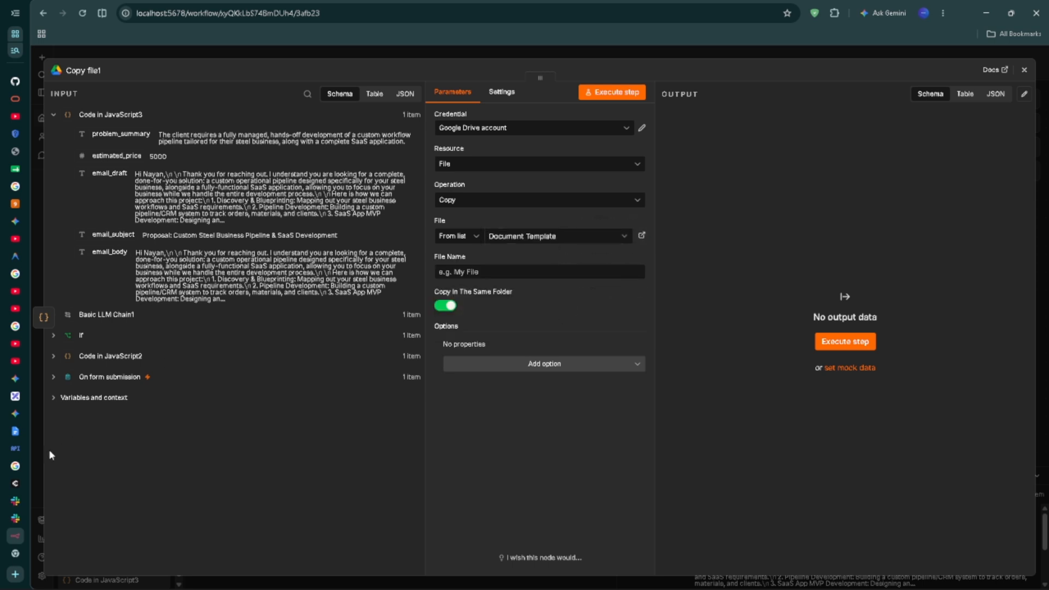
pyautogui.click(17, 431)
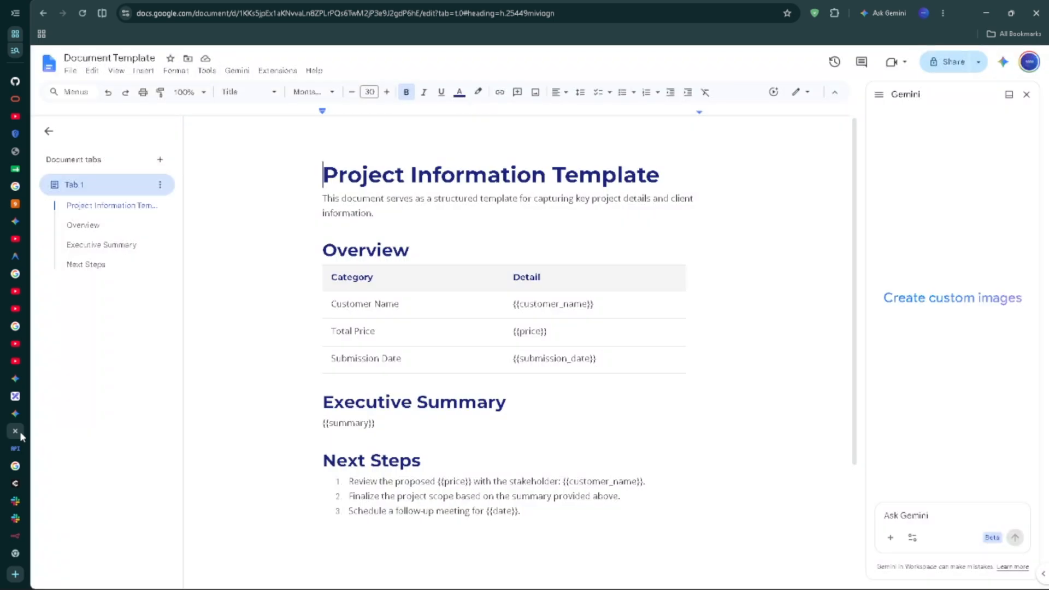
pyautogui.moveTo(62, 58); pyautogui.dragTo(154, 64)
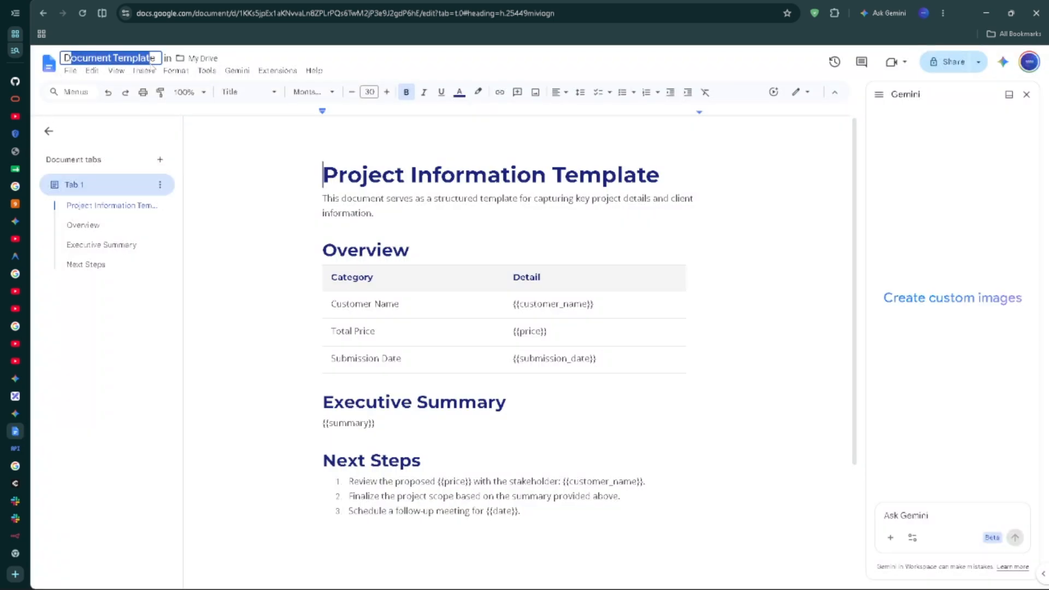
pyautogui.click(123, 343)
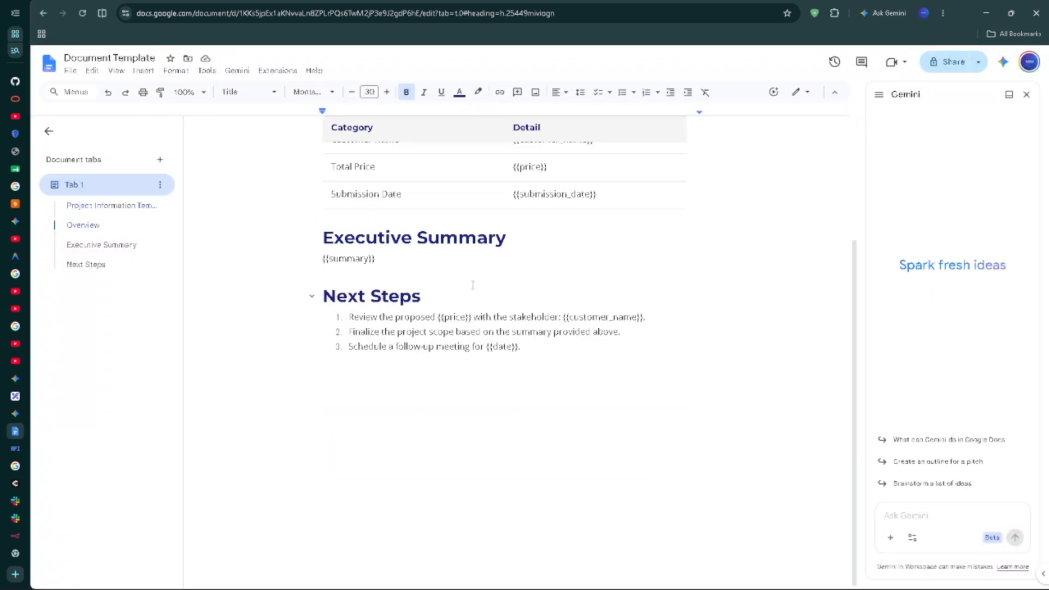
pyautogui.click(11, 537)
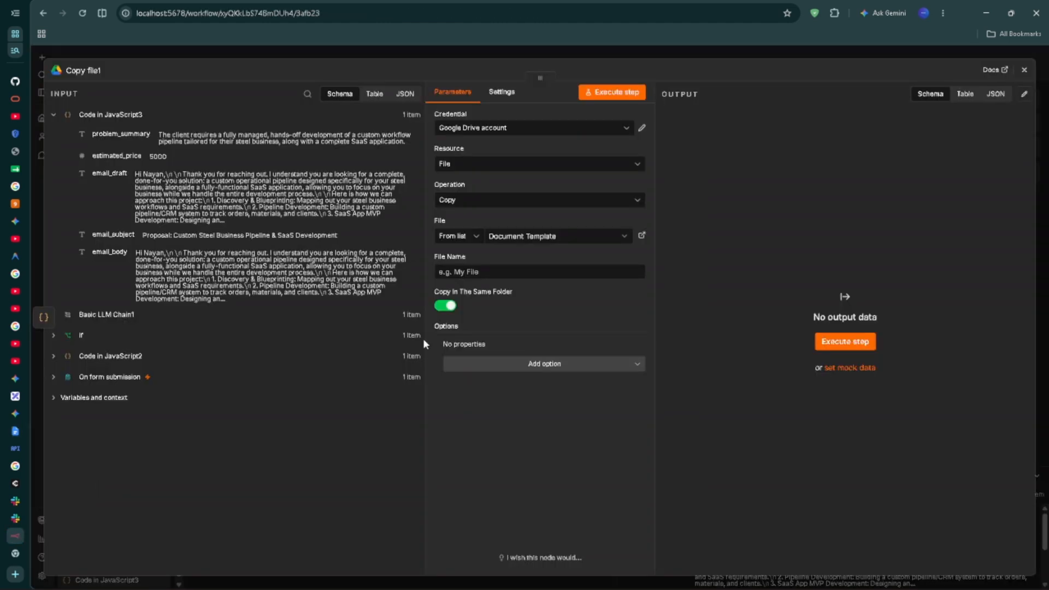
# Step: Set the copied file's name to the expression {{ $('On form submission').item.json.customer_name }} and return to the canvas
pyautogui.click(548, 275)
pyautogui.write('{{')
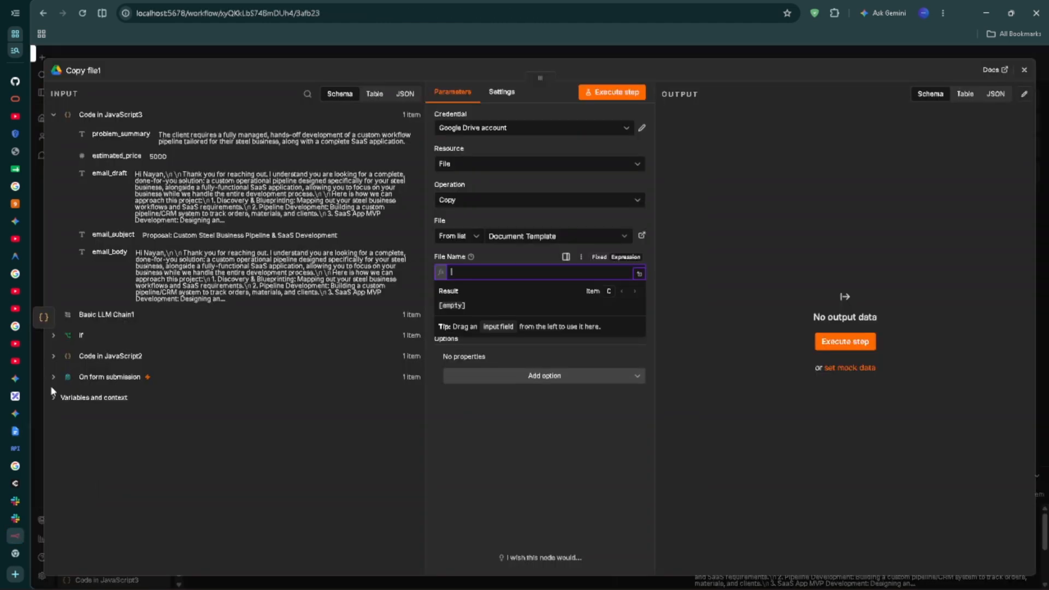
pyautogui.click(53, 377)
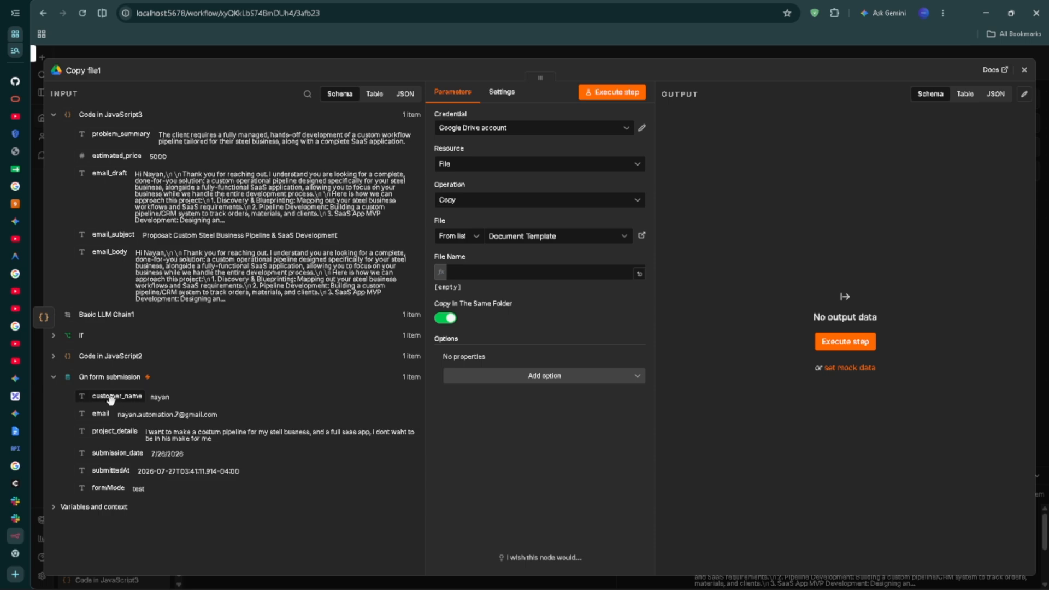
pyautogui.click(493, 272)
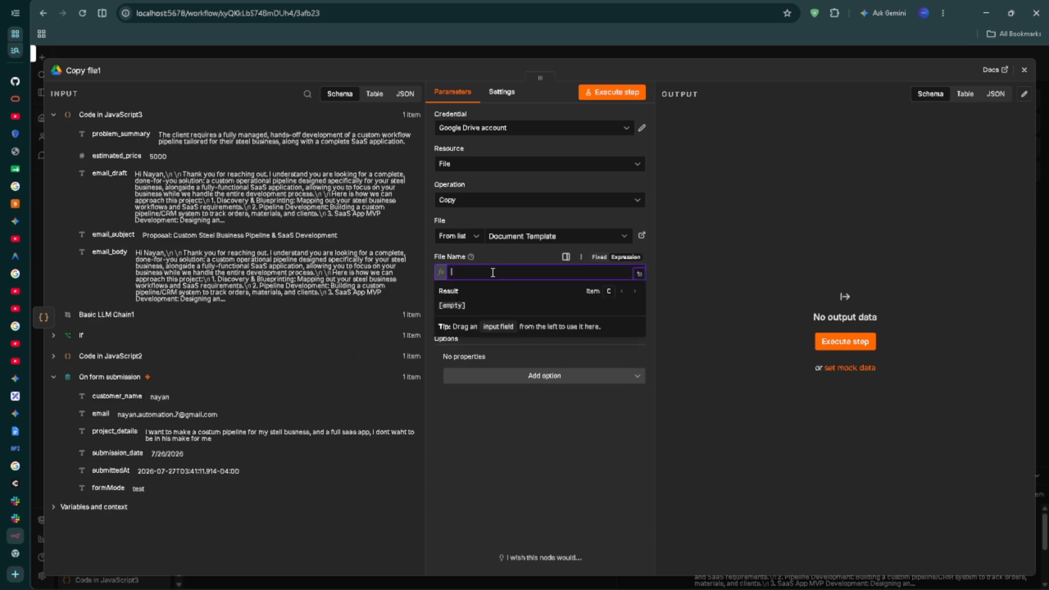
pyautogui.write("{{ $('On form submission').item.json.customer_name }}")
pyautogui.click(640, 285)
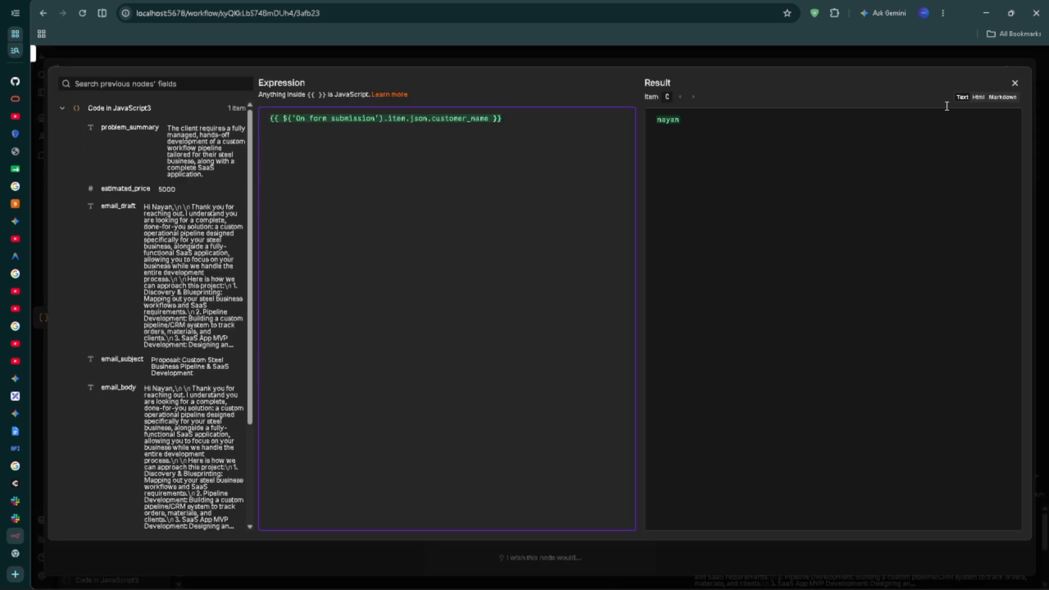
pyautogui.click(1017, 81)
pyautogui.click(1026, 69)
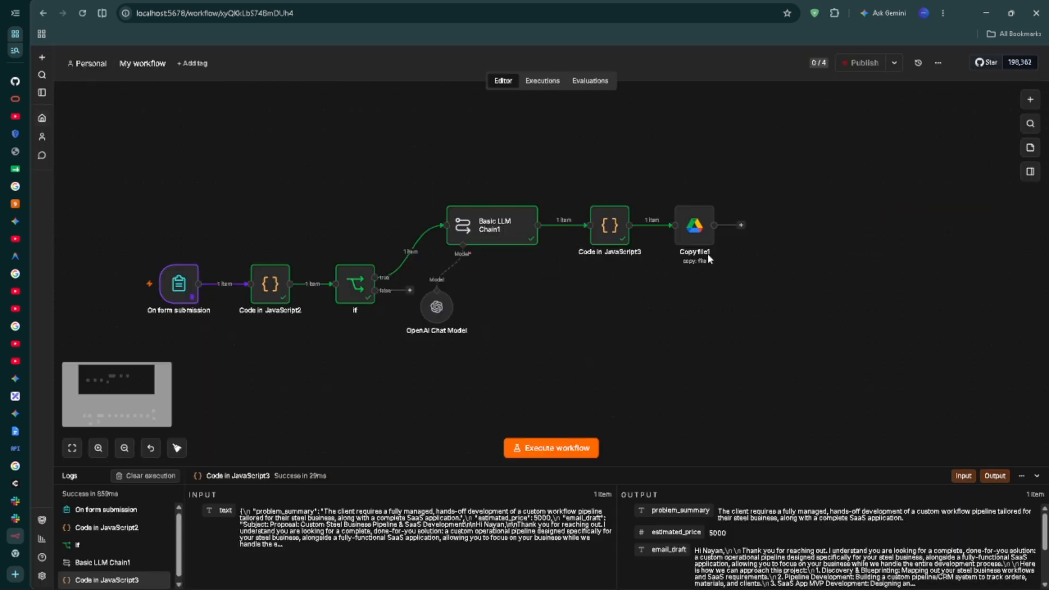
# Step: Add a Google Docs Update a document node after Copy file1, keeping resource Document and operation Update
pyautogui.press('Tab')
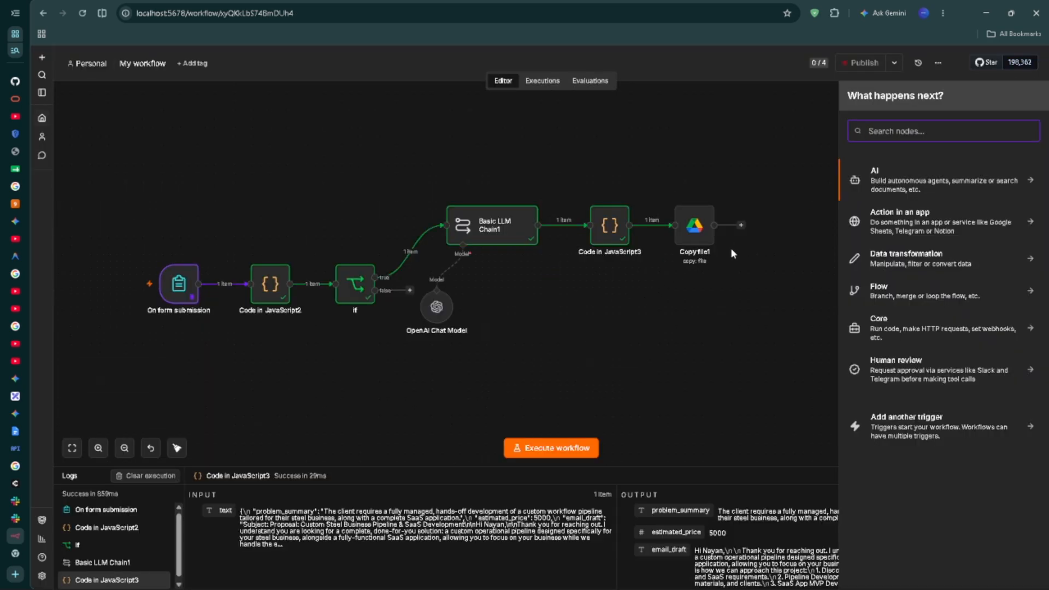
pyautogui.write('google')
pyautogui.click(897, 236)
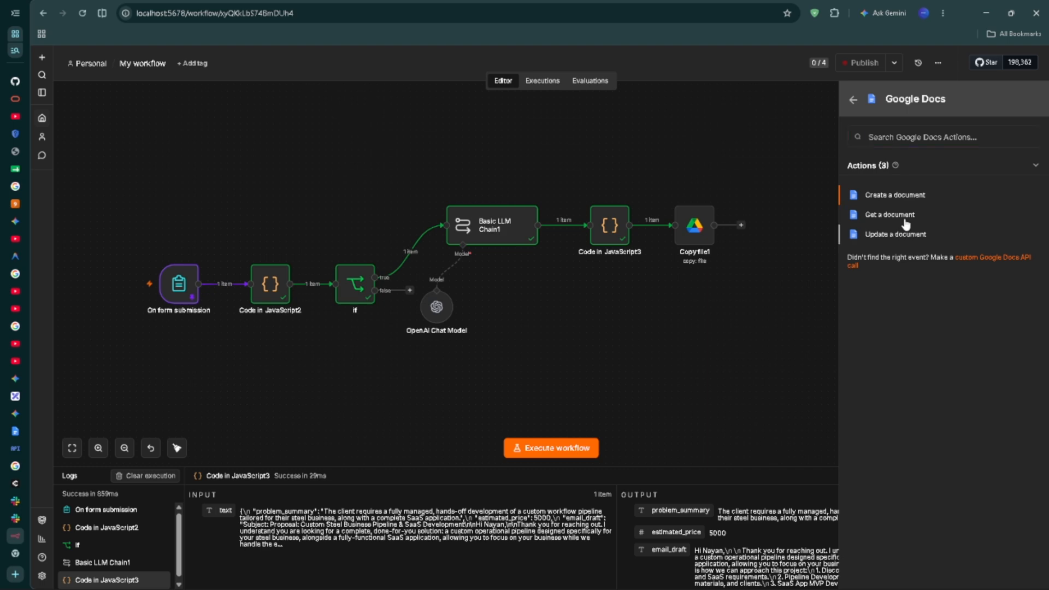
pyautogui.click(900, 235)
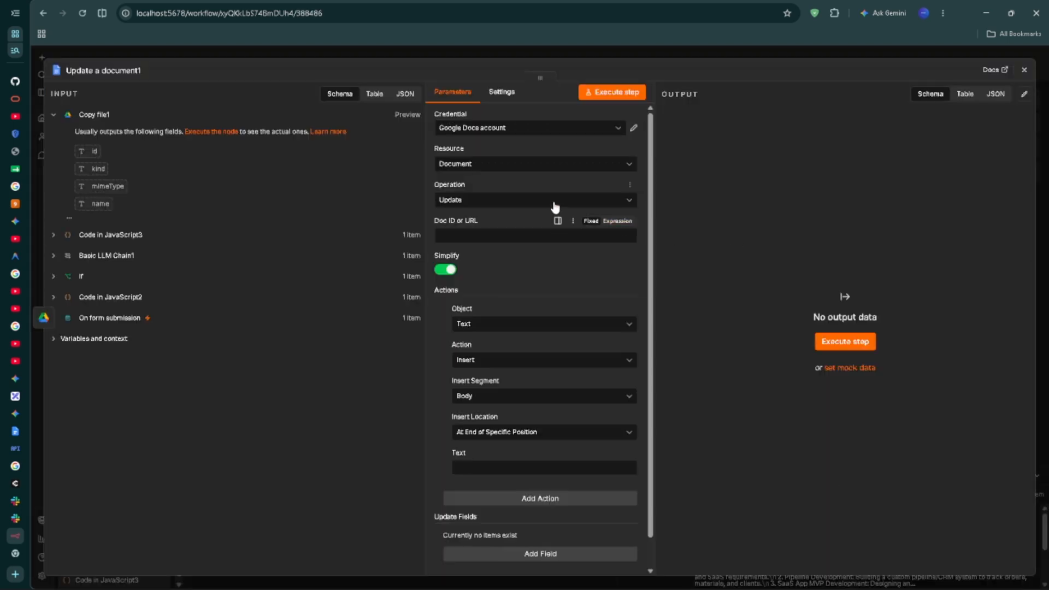
pyautogui.click(522, 235)
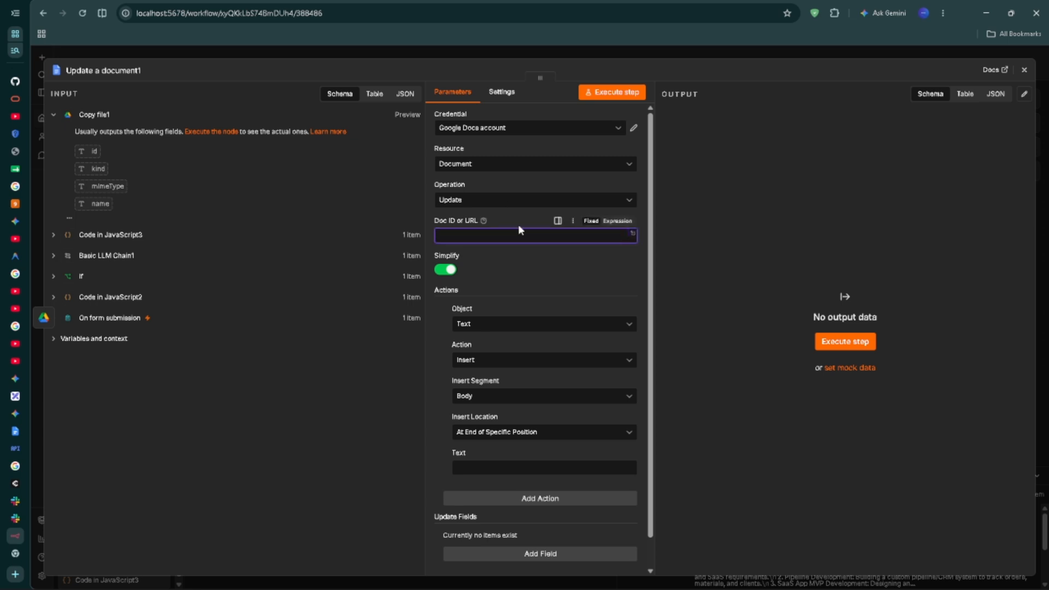
pyautogui.click(523, 203)
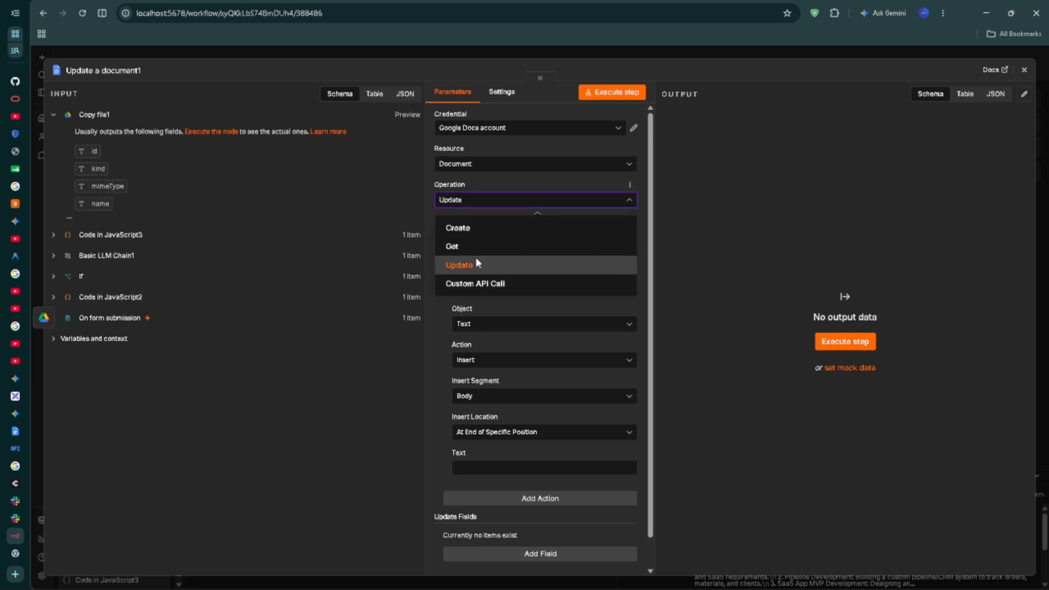
pyautogui.click(476, 263)
pyautogui.click(489, 164)
pyautogui.click(511, 175)
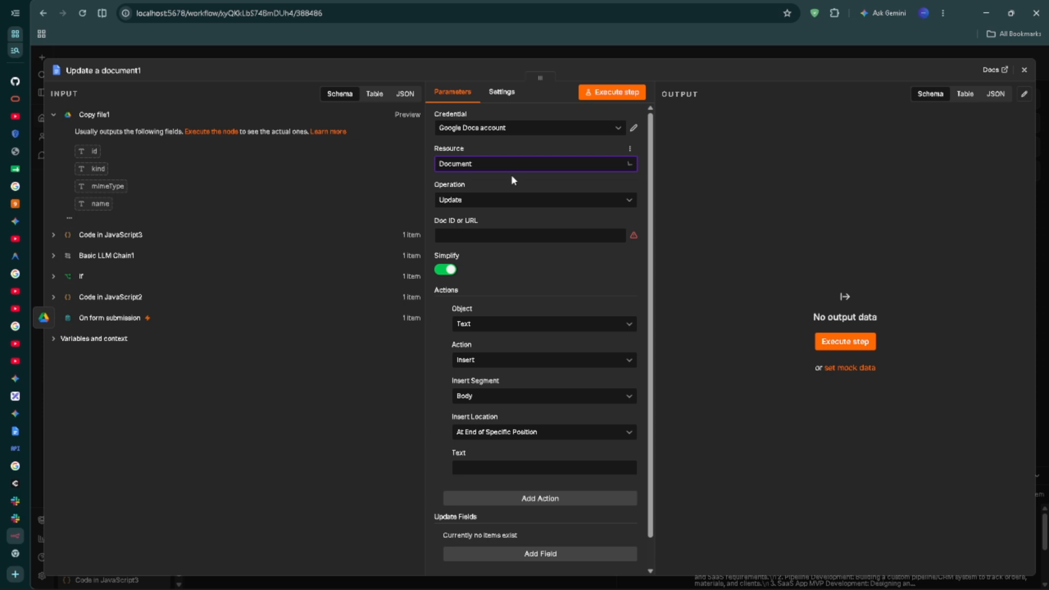
# Step: Copy the Document Template's ID from its Google Docs URL and paste it as the update node's Doc ID
pyautogui.click(478, 234)
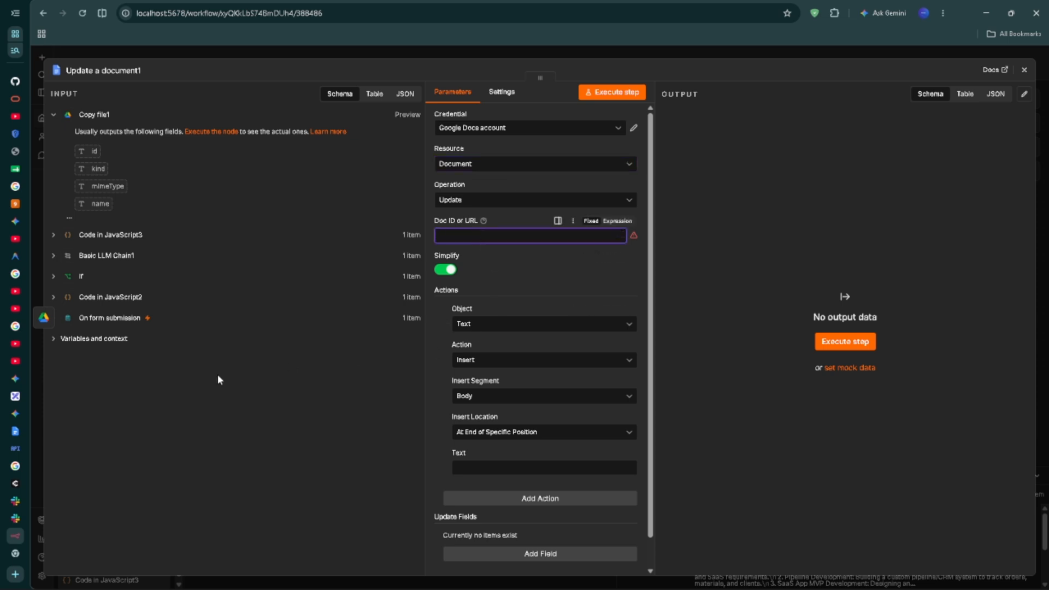
pyautogui.click(16, 431)
pyautogui.click(426, 13)
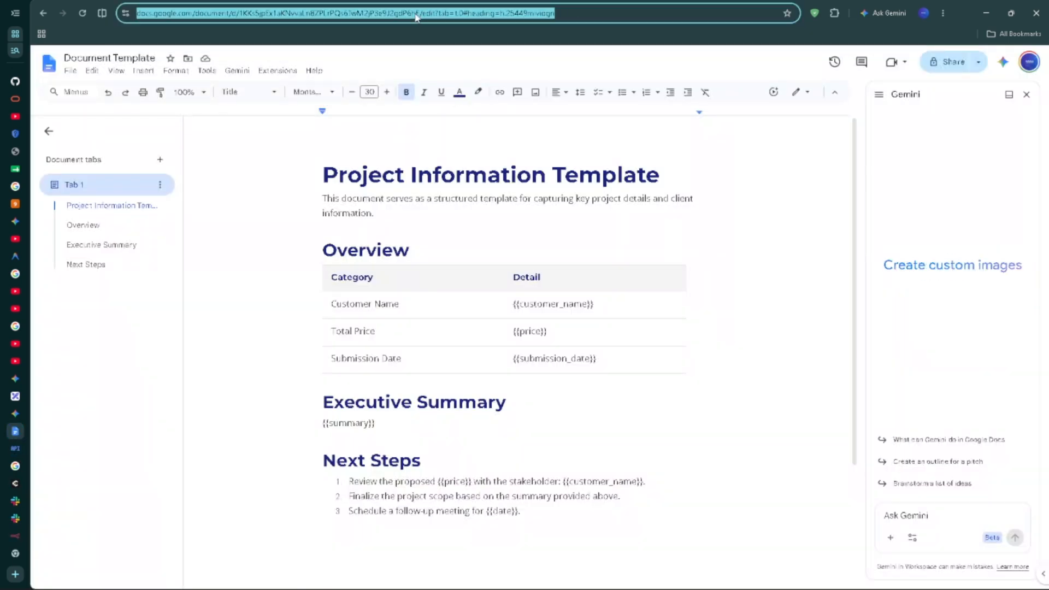
pyautogui.click(449, 13)
pyautogui.doubleClick(426, 13)
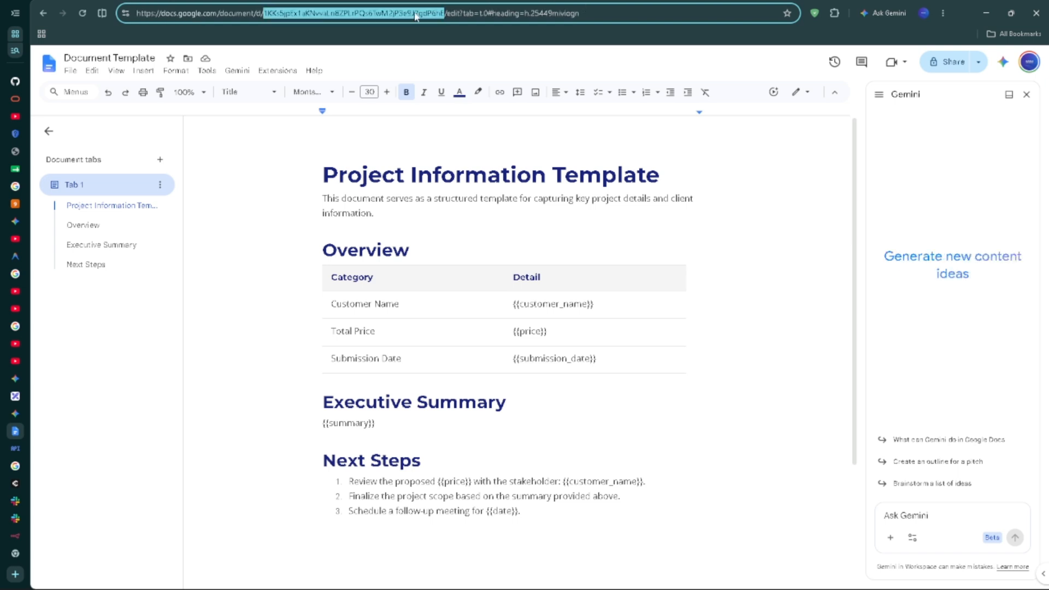
pyautogui.hotkey('ctrl', 'c')
pyautogui.click(15, 536)
pyautogui.hotkey('ctrl', 'v')
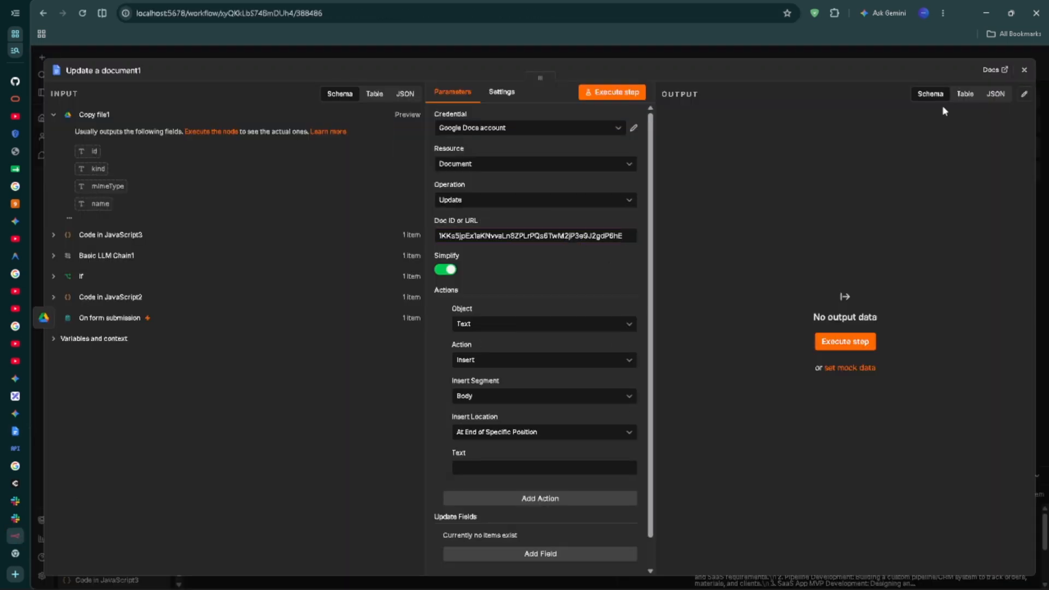
# Step: Execute Copy file1 and set Update a document1's Doc ID to the copied file's id, {{ $json.id }}
pyautogui.click(1024, 70)
pyautogui.click(677, 259)
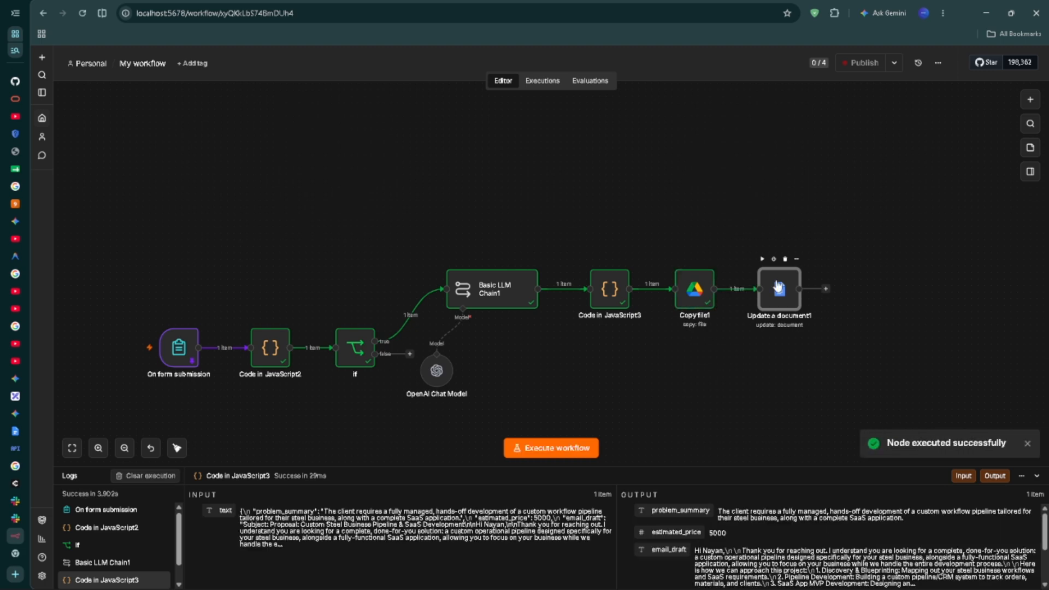
pyautogui.press('Return')
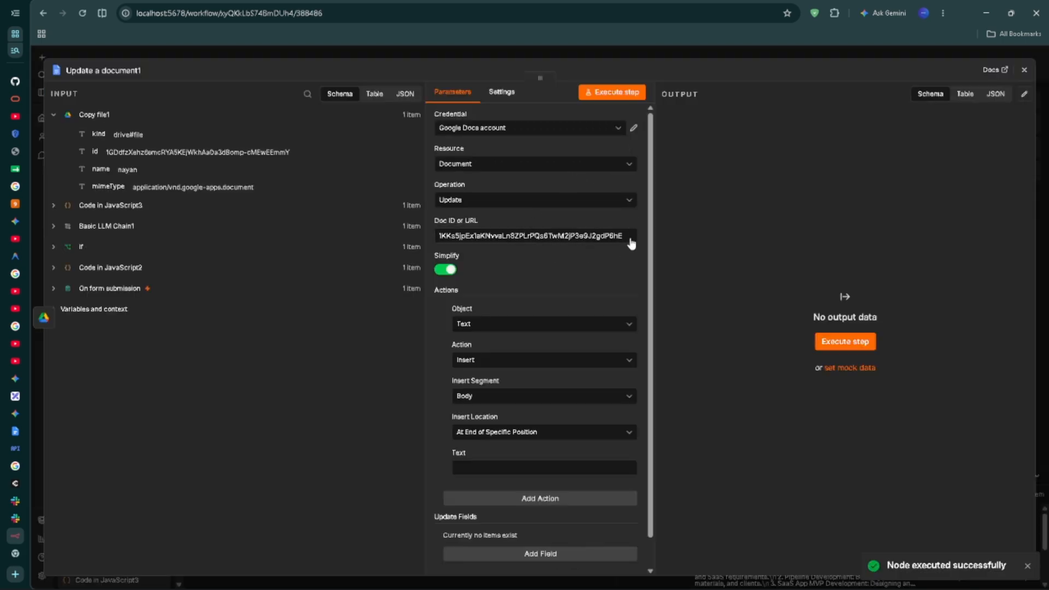
pyautogui.click(567, 235)
pyautogui.hotkey('ctrl', 'a')
pyautogui.press('BackSpace')
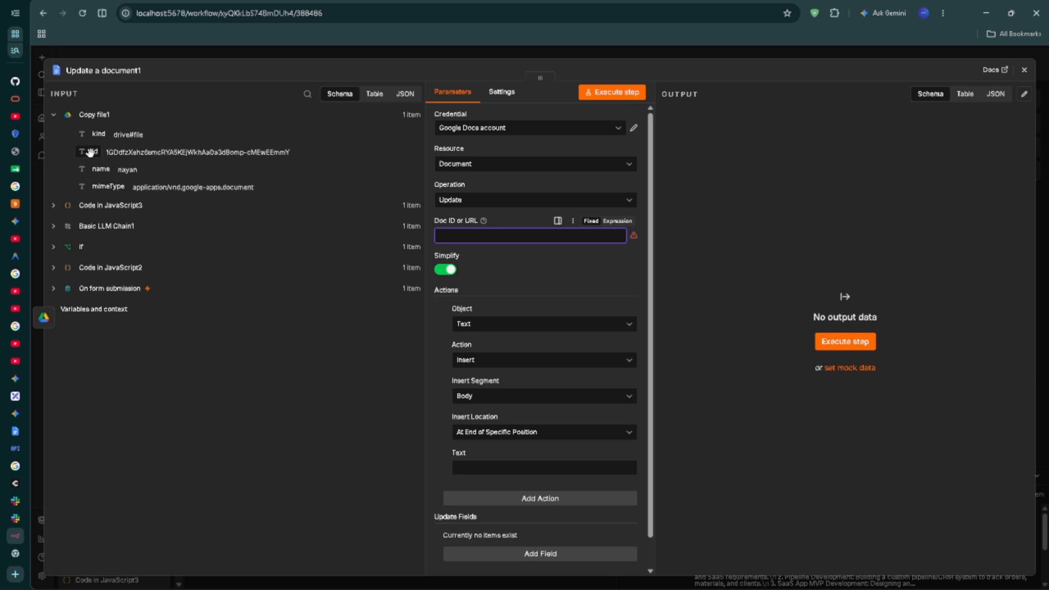
pyautogui.moveTo(90, 152); pyautogui.dragTo(461, 236)
# Step: Configure the Find and Replace Text action to replace {{customer_name}} with the customer_name field from On form submission
pyautogui.click(519, 409)
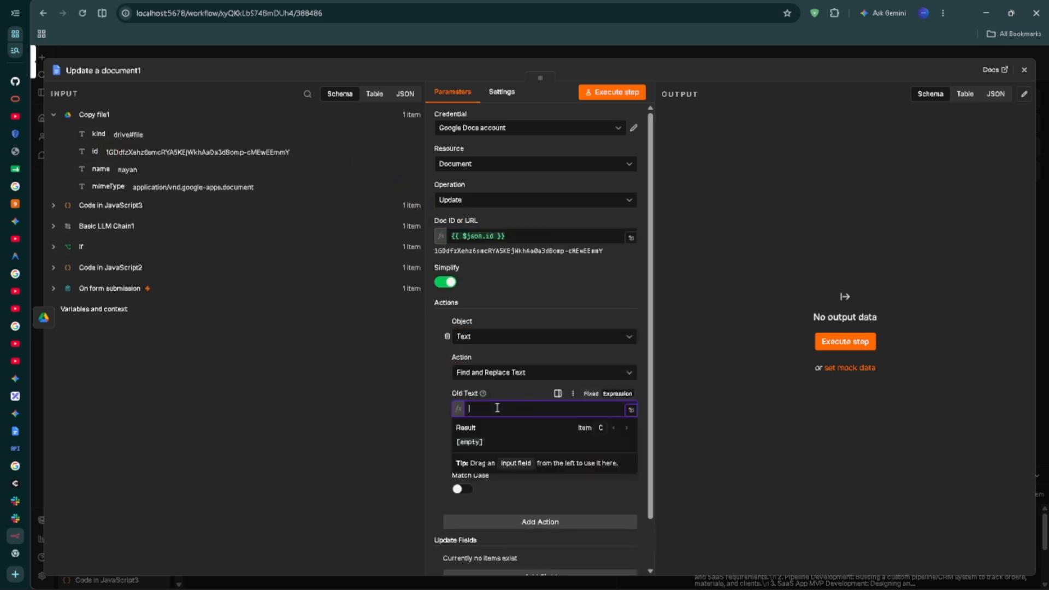
pyautogui.click(591, 393)
pyautogui.write('{{customer_name')
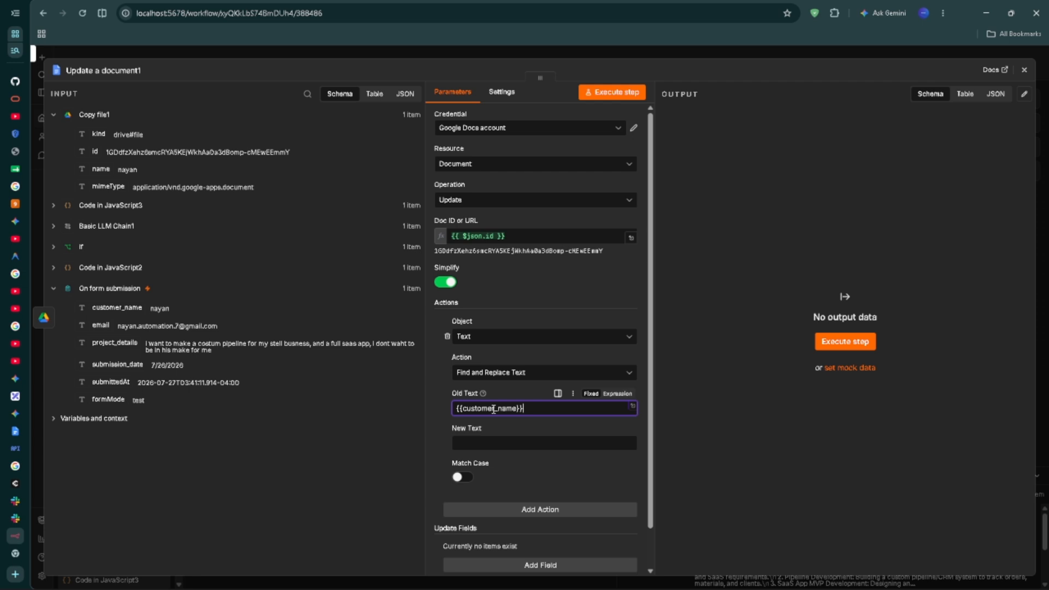
pyautogui.scroll(-1, 494, 409)
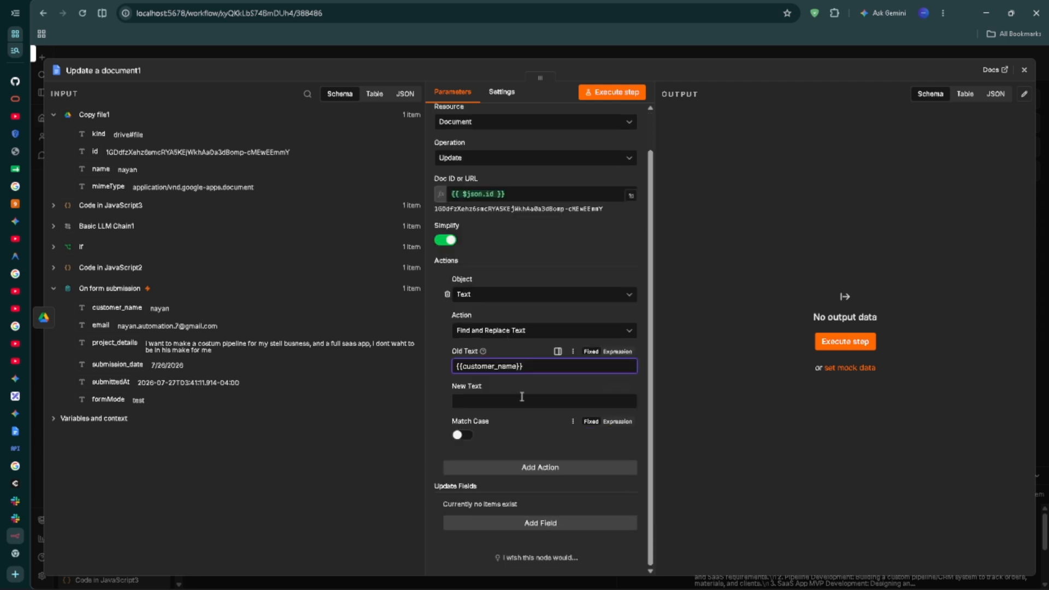
pyautogui.moveTo(119, 308); pyautogui.dragTo(493, 389)
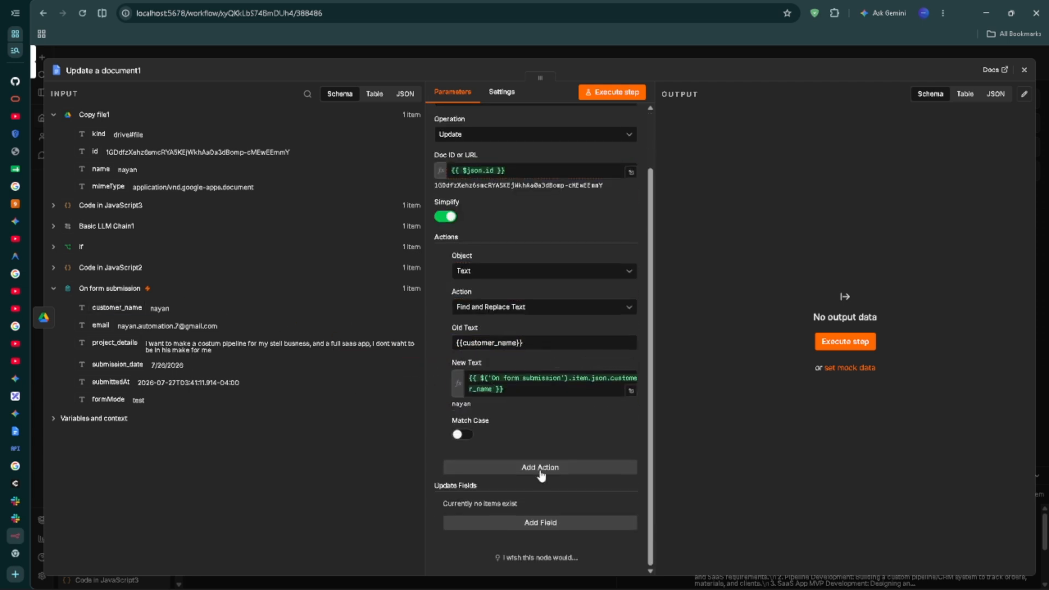
# Step: Add another action to the document update node and review the Find and Replace Text entries for {{price}}, {{summary}} and {{submission_date}}
pyautogui.click(541, 469)
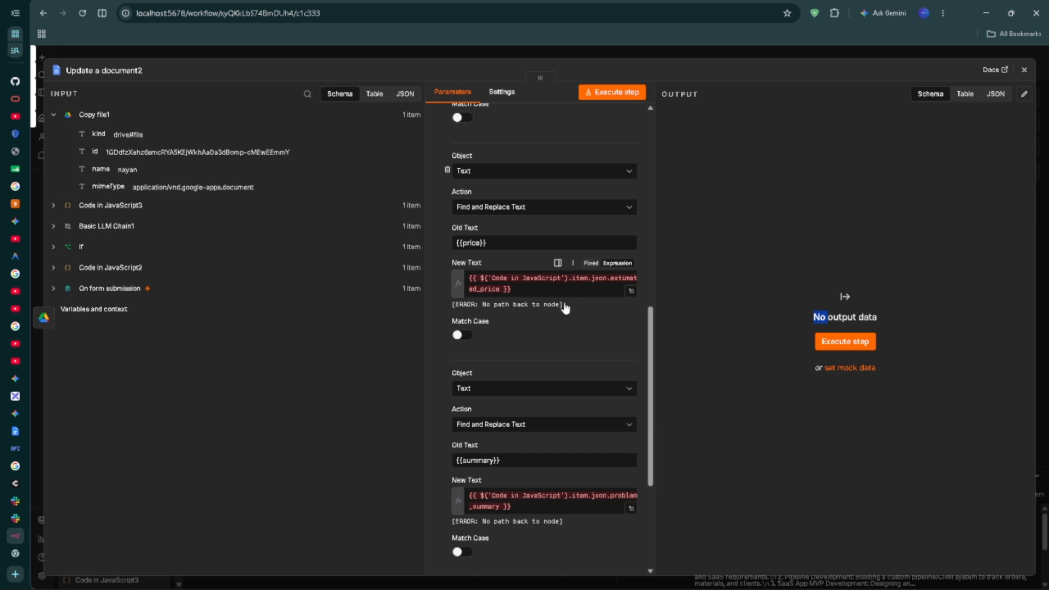
pyautogui.scroll(-7, 575, 305)
pyautogui.scroll(2, 582, 315)
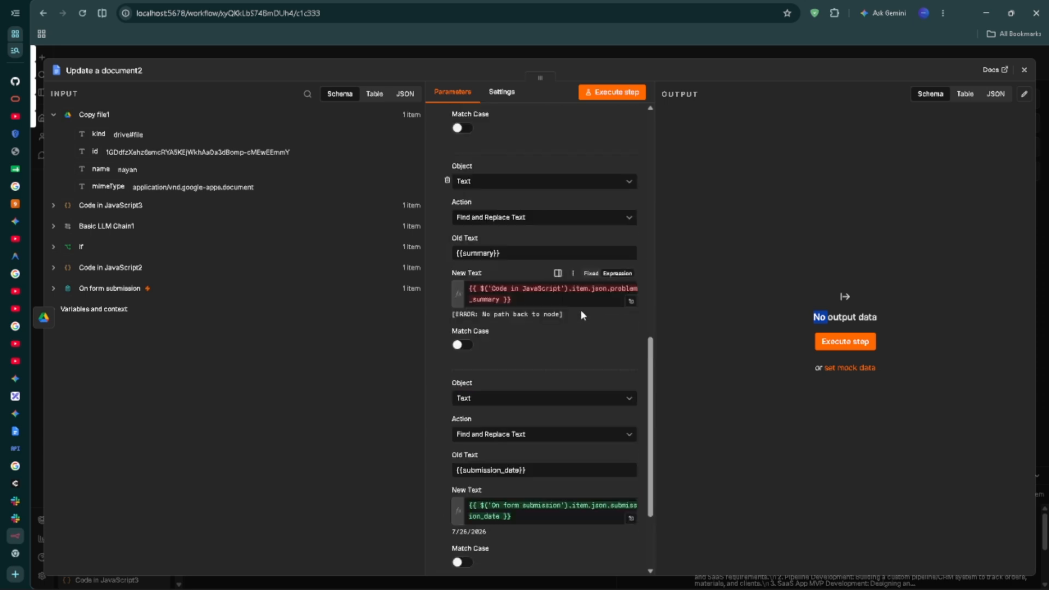
pyautogui.click(520, 298)
pyautogui.hotkey('ctrl', 'a')
pyautogui.press('BackSpace')
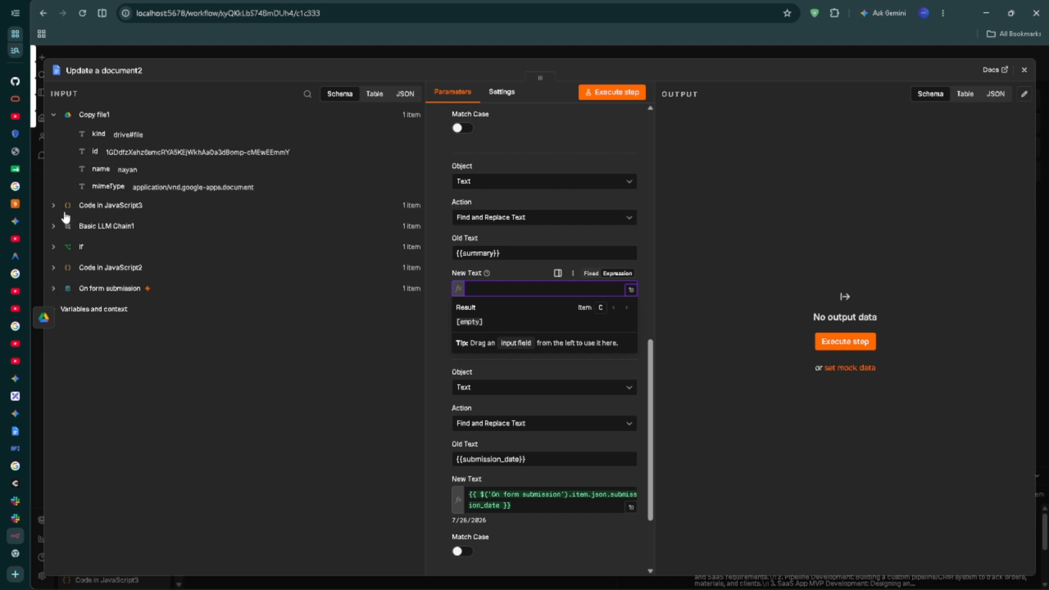
pyautogui.hotkey('ctrl', 'z')
pyautogui.press('Escape')
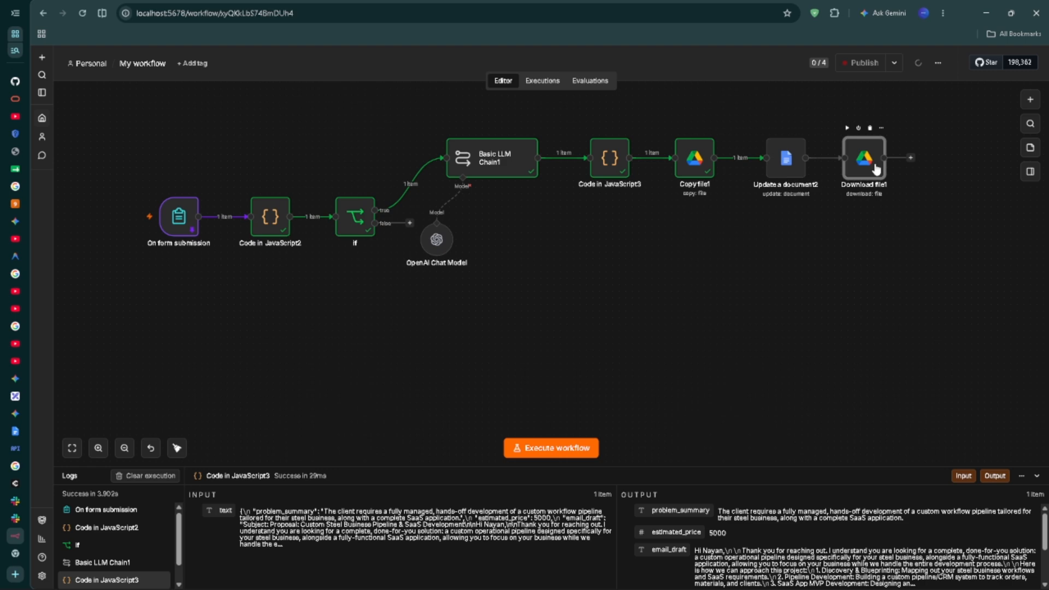
# Step: Check that Download file1 fetches the file by ID {{ $json.documentId }} and set its Google Docs conversion format to PDF
pyautogui.doubleClick(875, 169)
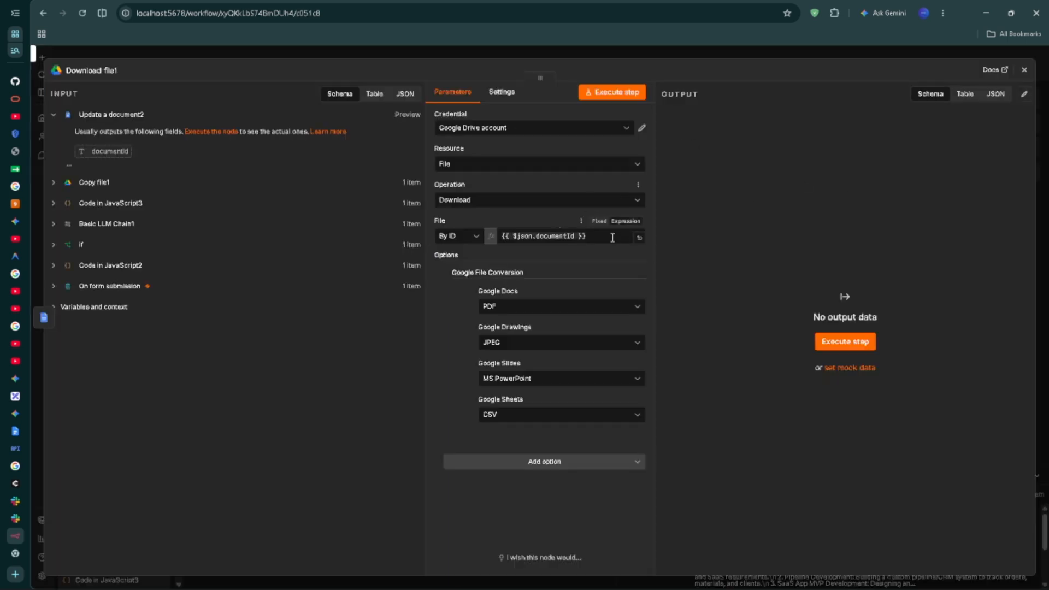
pyautogui.click(465, 236)
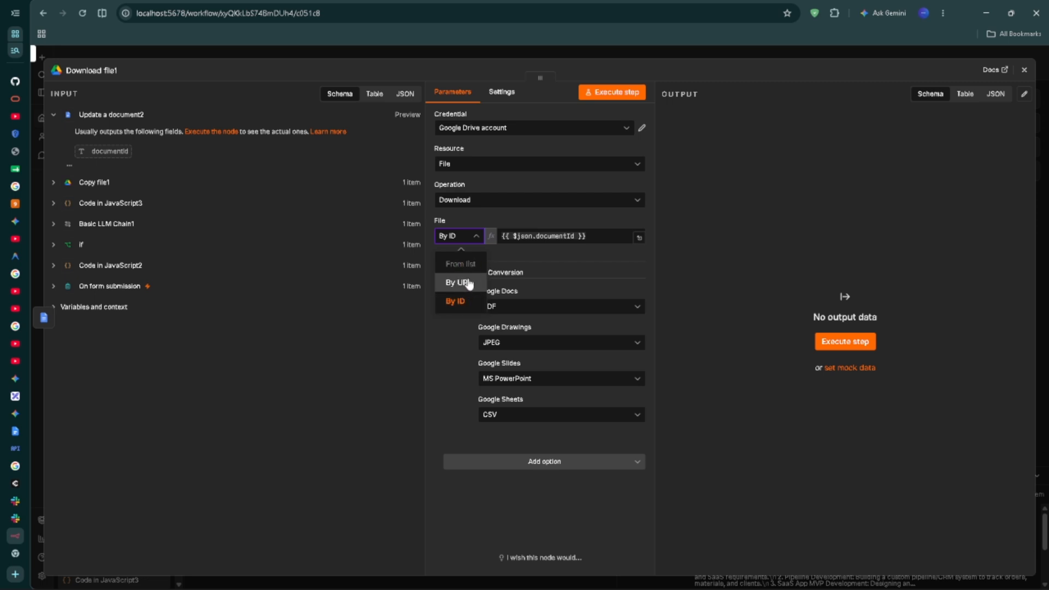
pyautogui.click(88, 306)
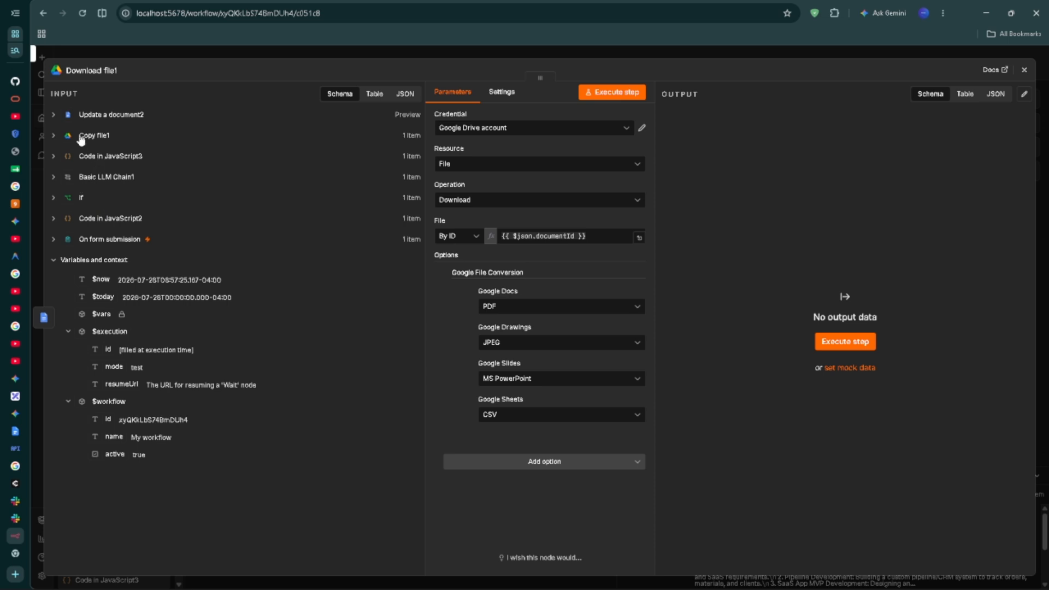
pyautogui.click(60, 115)
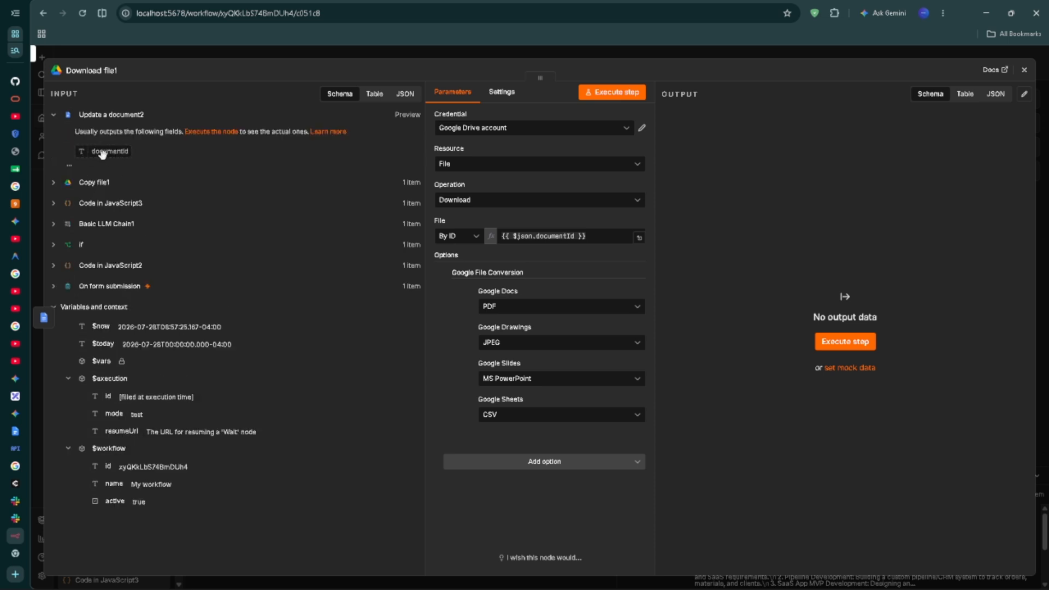
pyautogui.click(55, 115)
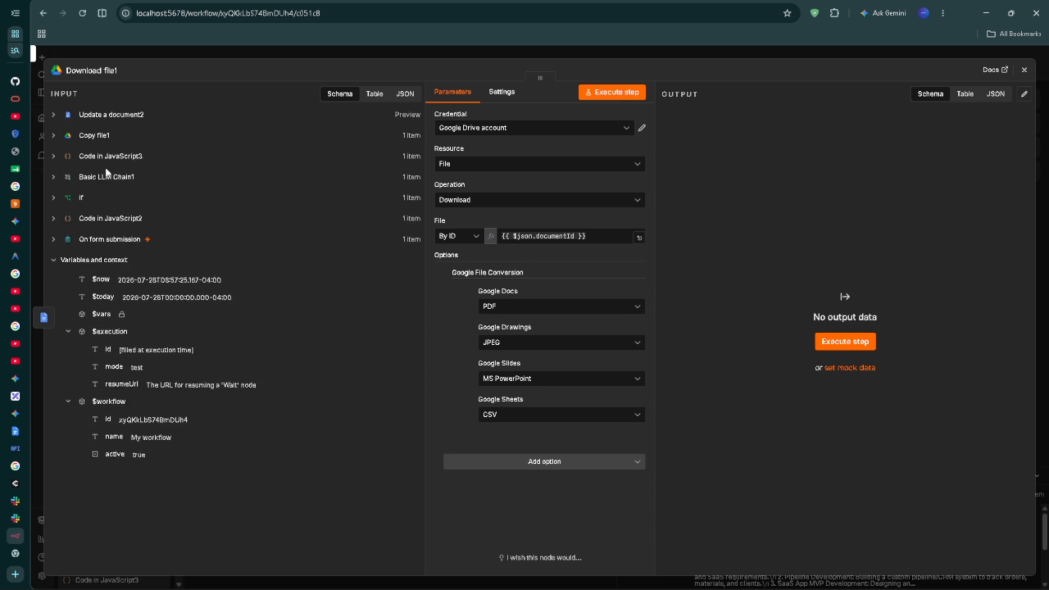
pyautogui.click(546, 306)
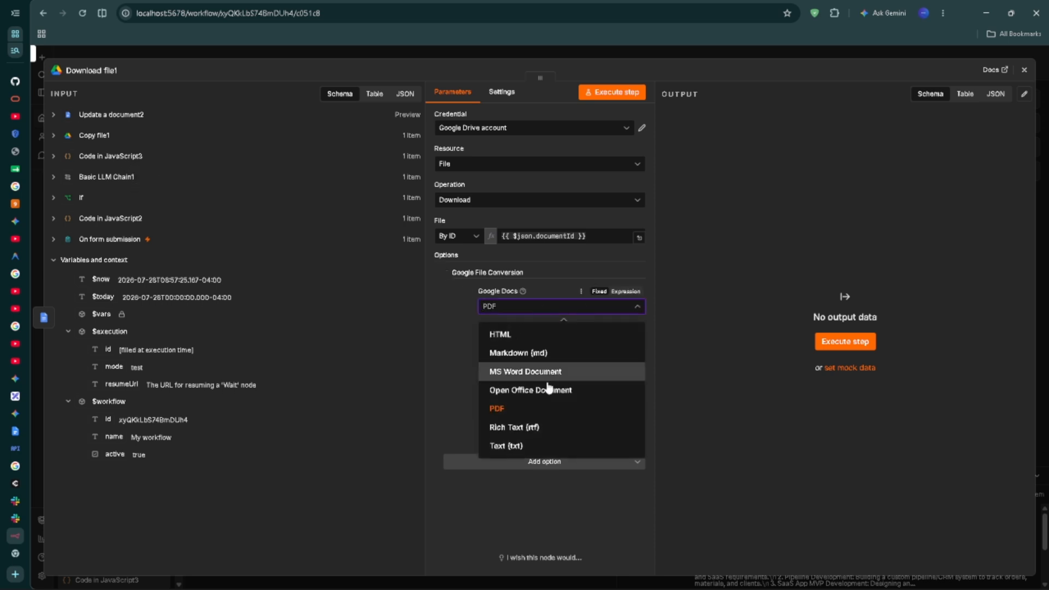
pyautogui.click(530, 408)
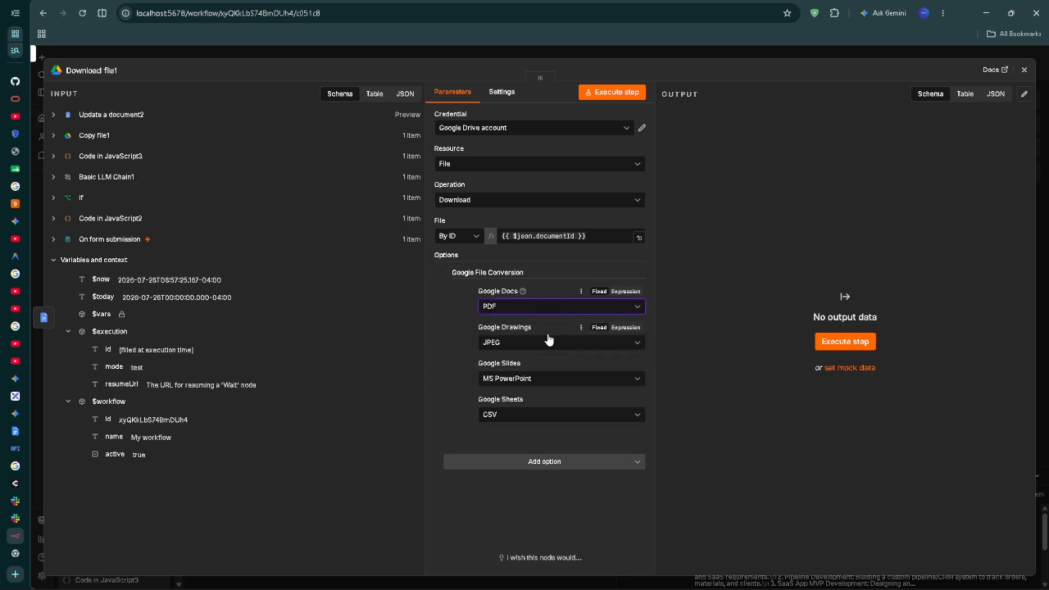
pyautogui.click(721, 223)
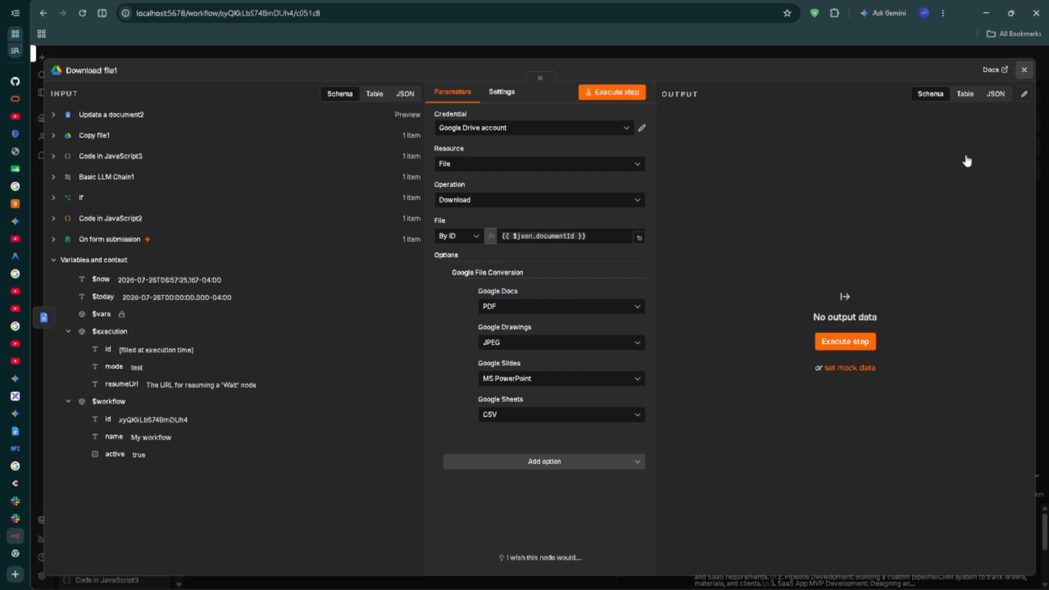
pyautogui.press('Escape')
pyautogui.click(769, 128)
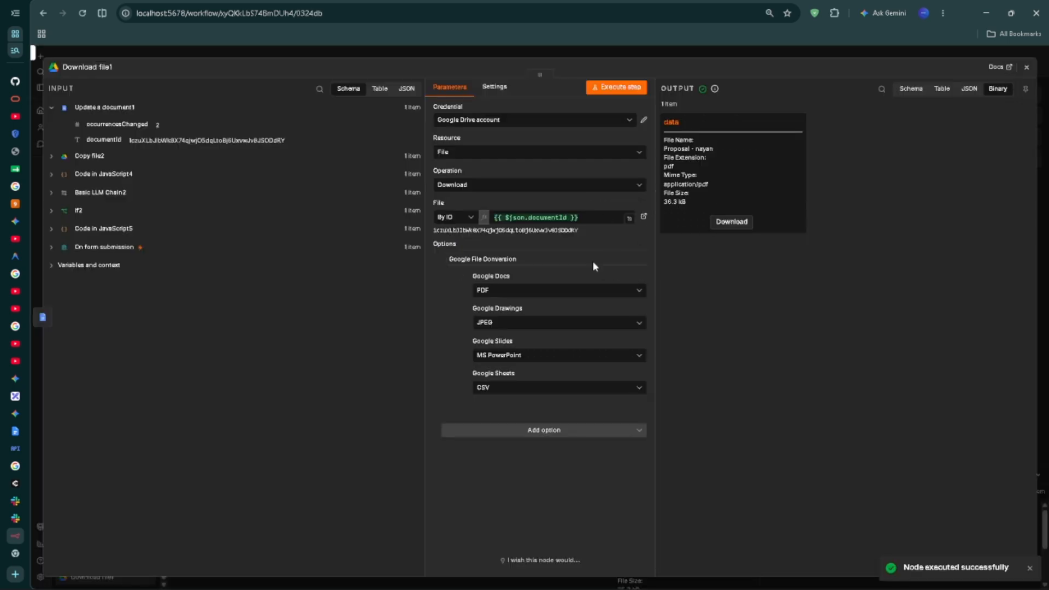
pyautogui.click(1026, 66)
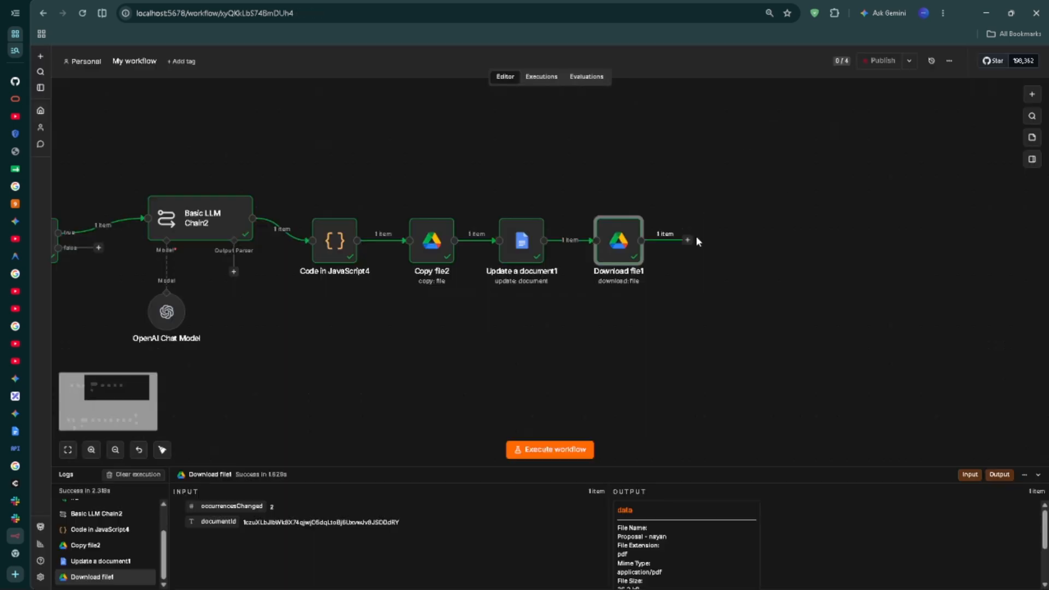
# Step: Add a Slack message node after Download file1 and set its operation to Send and Wait for Response
pyautogui.click(688, 240)
pyautogui.write('slack')
pyautogui.press('Return')
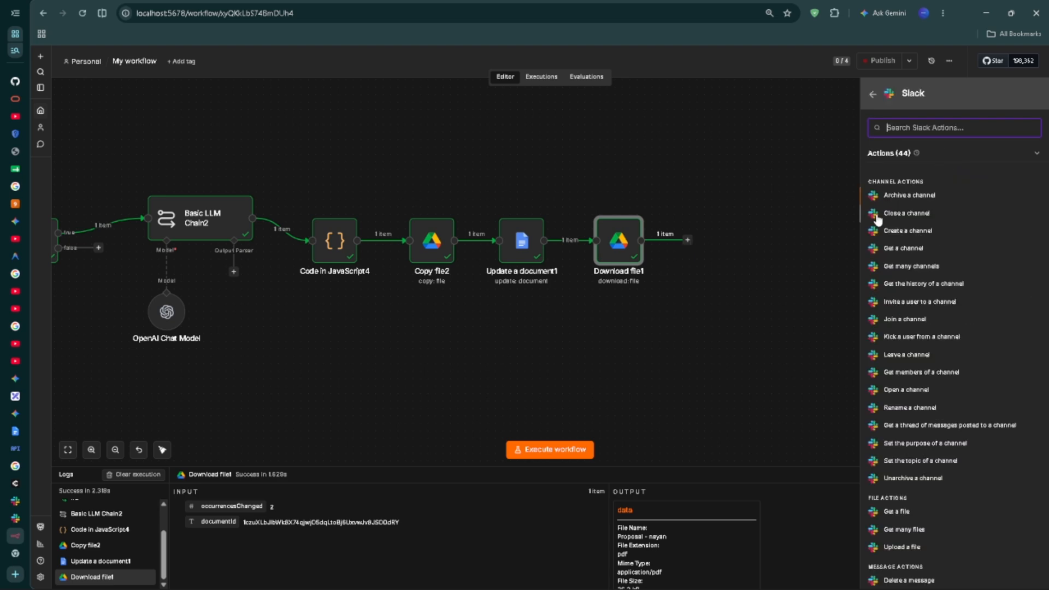
pyautogui.click(912, 253)
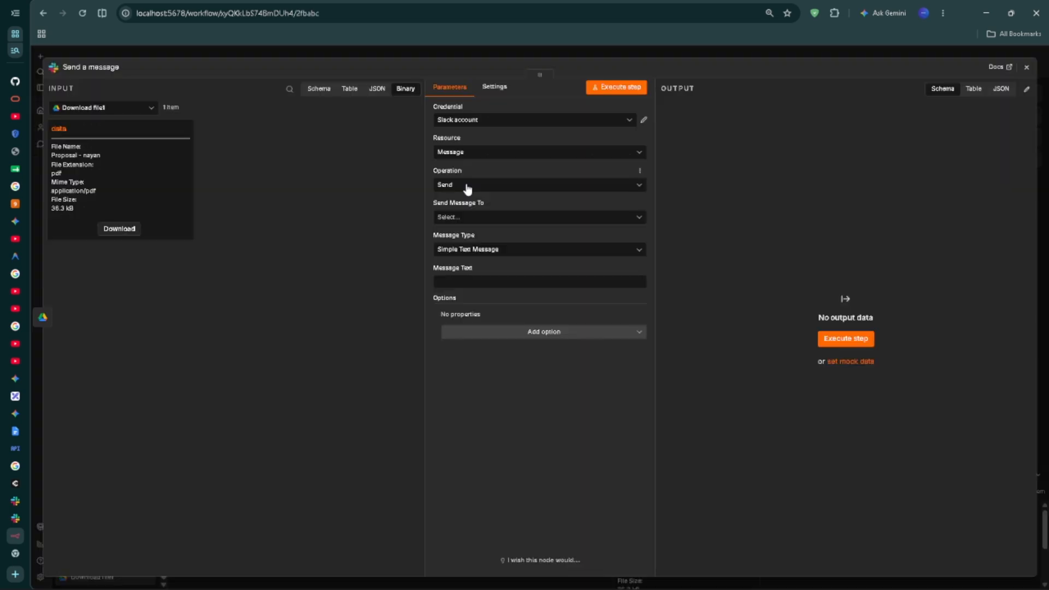
pyautogui.click(464, 187)
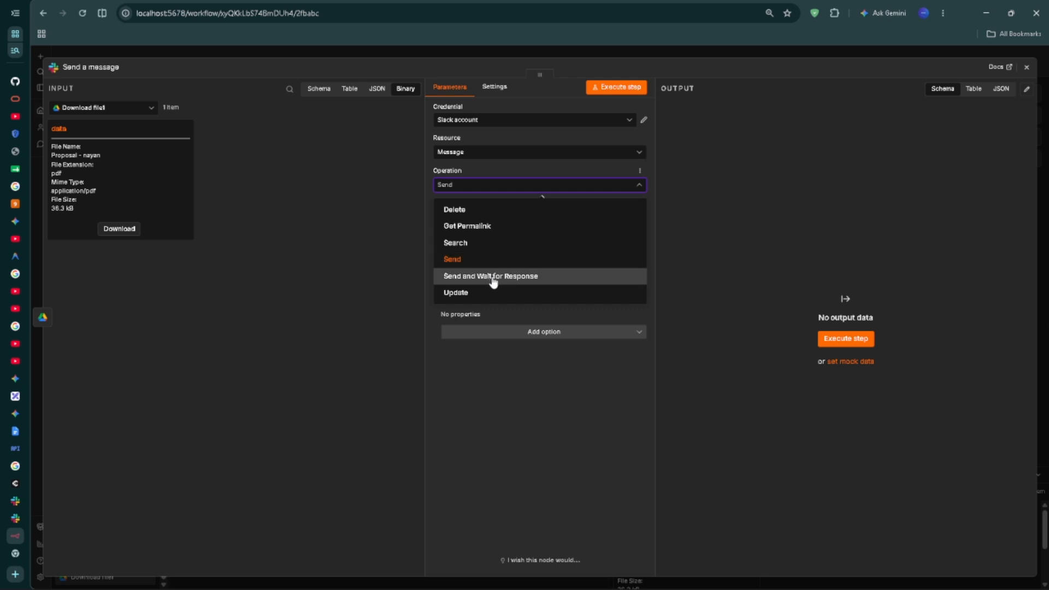
pyautogui.click(495, 276)
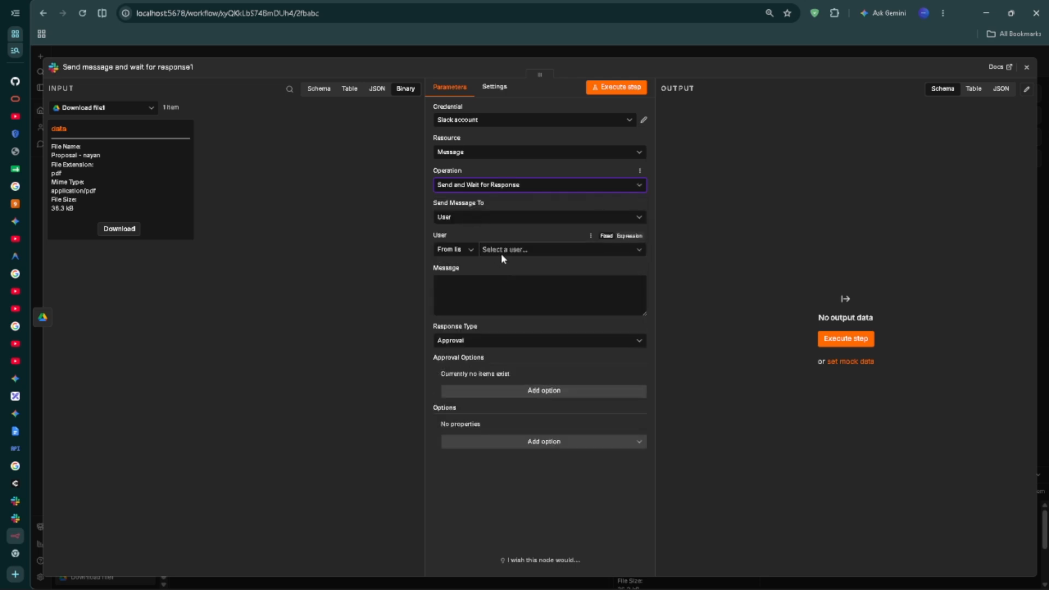
# Step: Identify the message recipient by ID and look up the approval channel's ID in its Slack URL
pyautogui.click(465, 250)
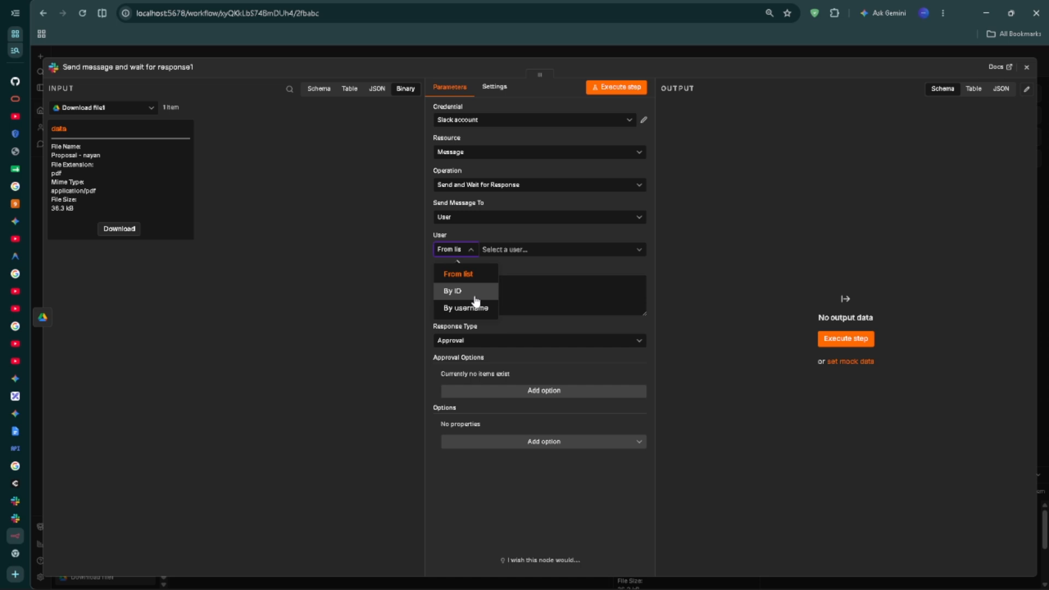
pyautogui.click(475, 297)
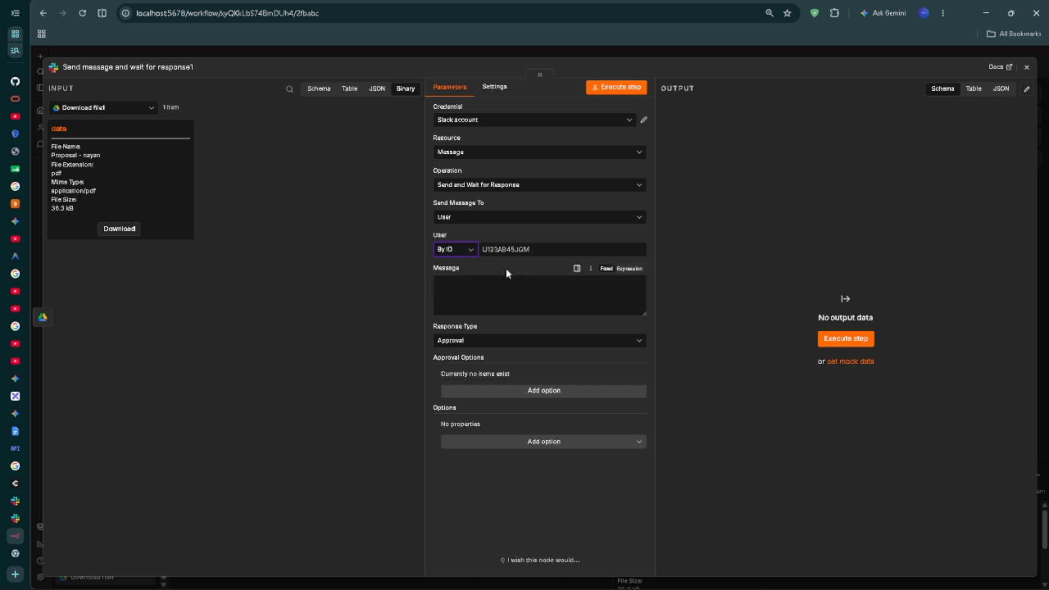
pyautogui.click(11, 502)
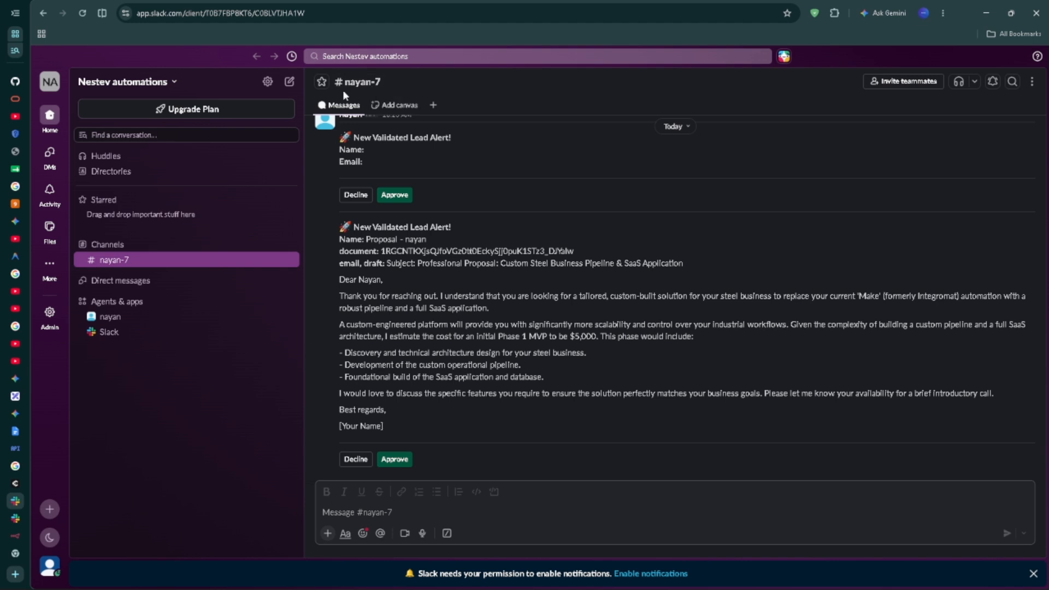
pyautogui.click(18, 534)
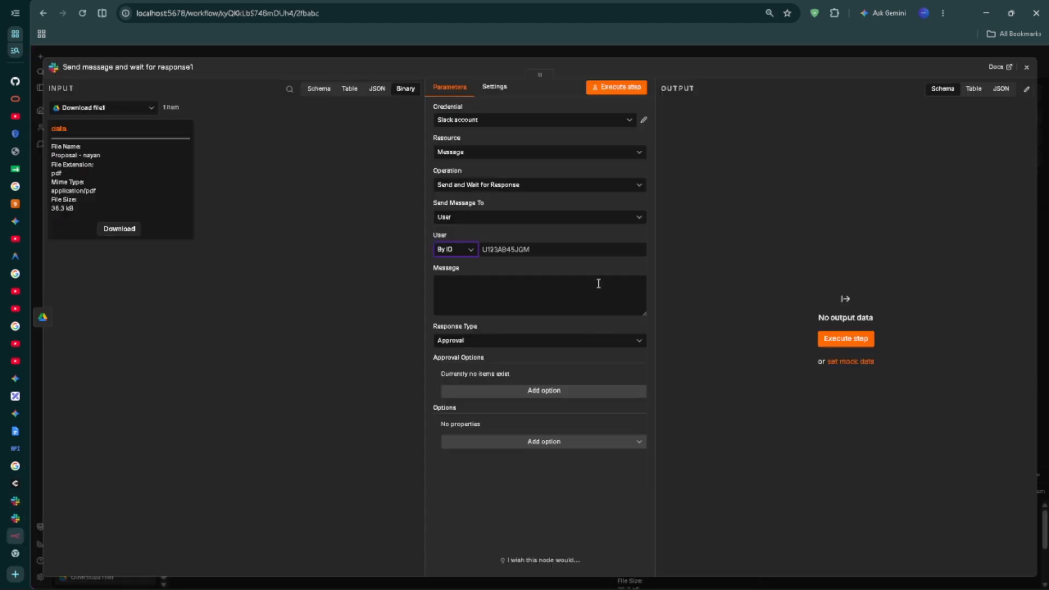
# Step: Keep the recipient identified by ID and enter the Slack channel ID C0BLVTJHA1W as the User value
pyautogui.click(470, 251)
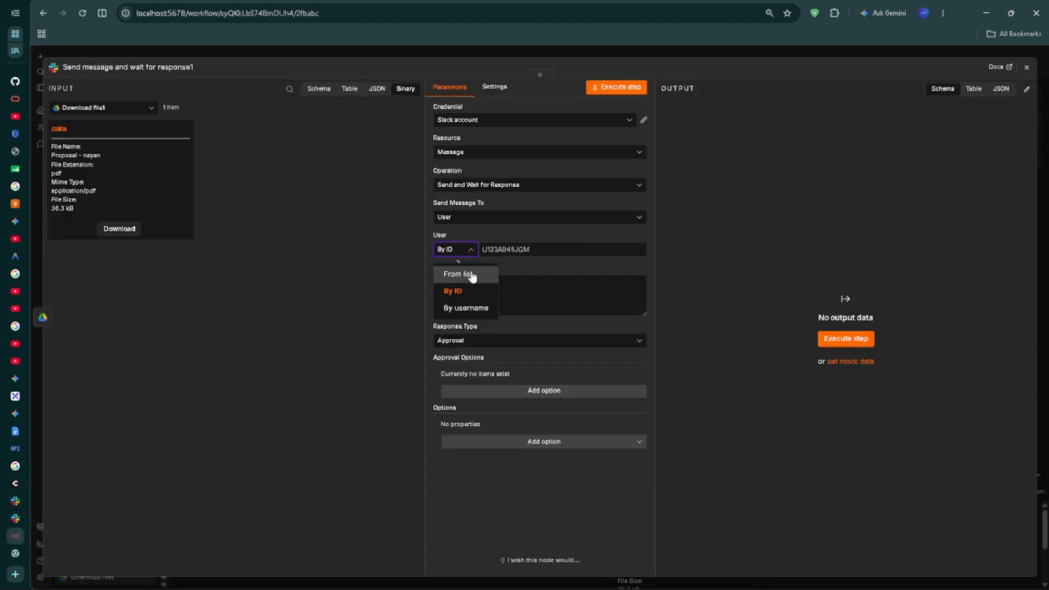
pyautogui.click(457, 273)
pyautogui.click(452, 251)
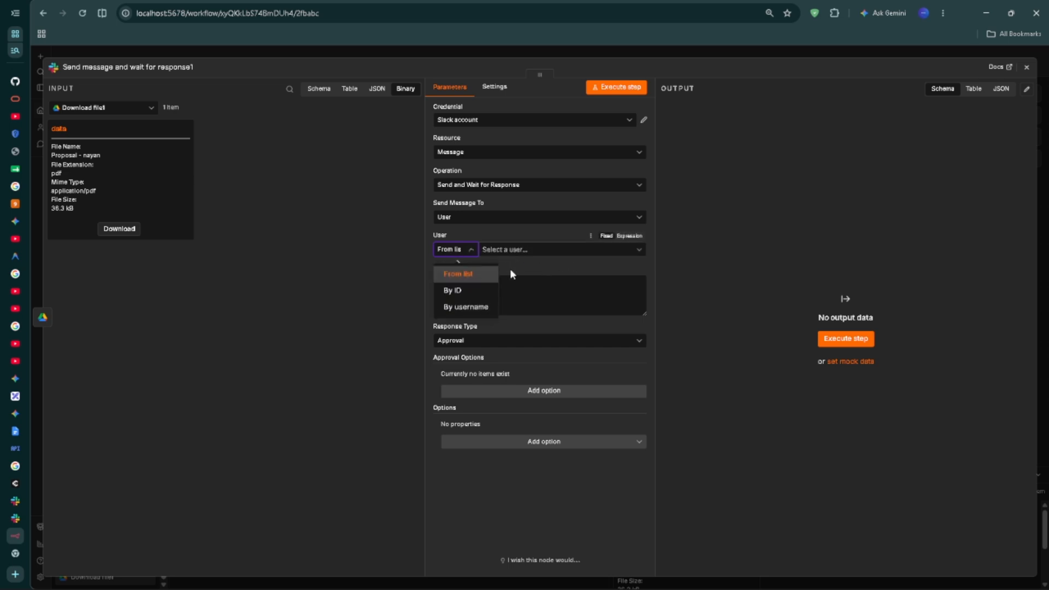
pyautogui.click(475, 291)
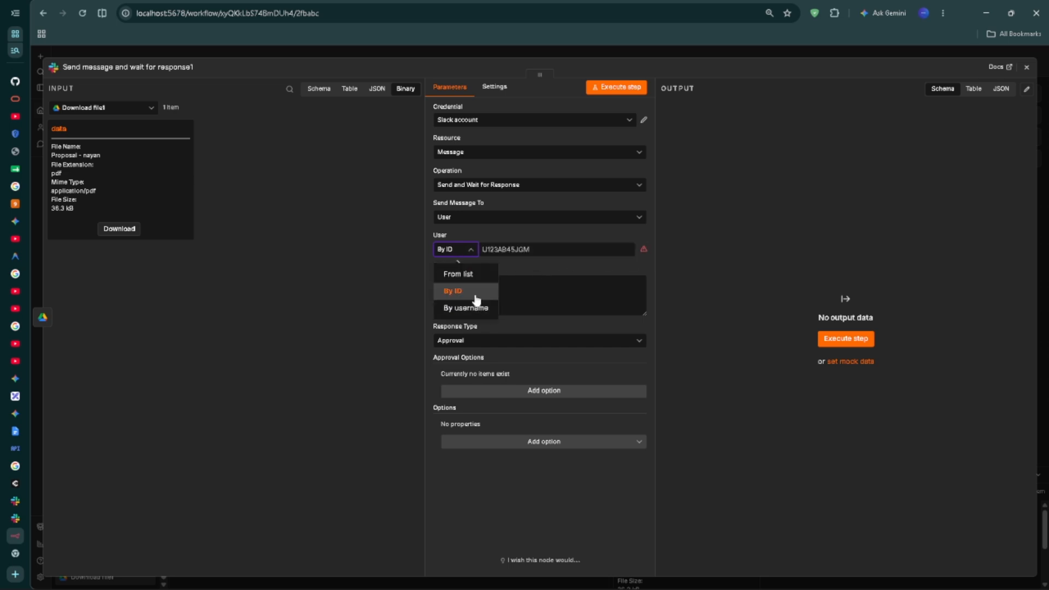
pyautogui.click(478, 296)
pyautogui.click(524, 249)
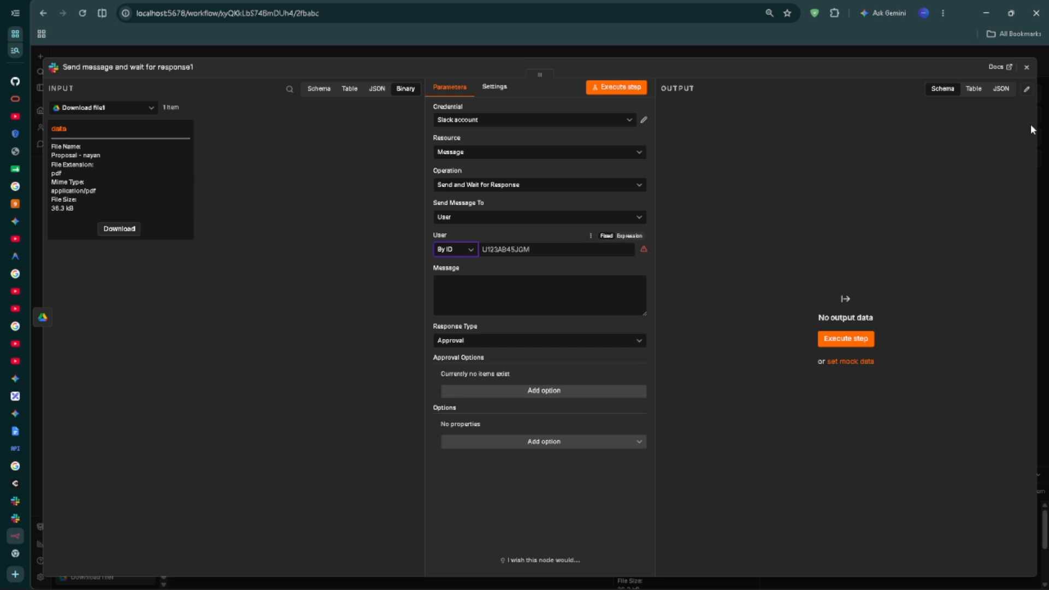
pyautogui.hotkey('ctrl', 'a')
pyautogui.write('C0BLVTJHA1W')
# Step: Write the Slack message "🚀 *New Validated Lead Alert!*" with *Name:* and *email, draft:* lines, inserting email_draft from Code in JavaScript4 after the latter
pyautogui.click(531, 298)
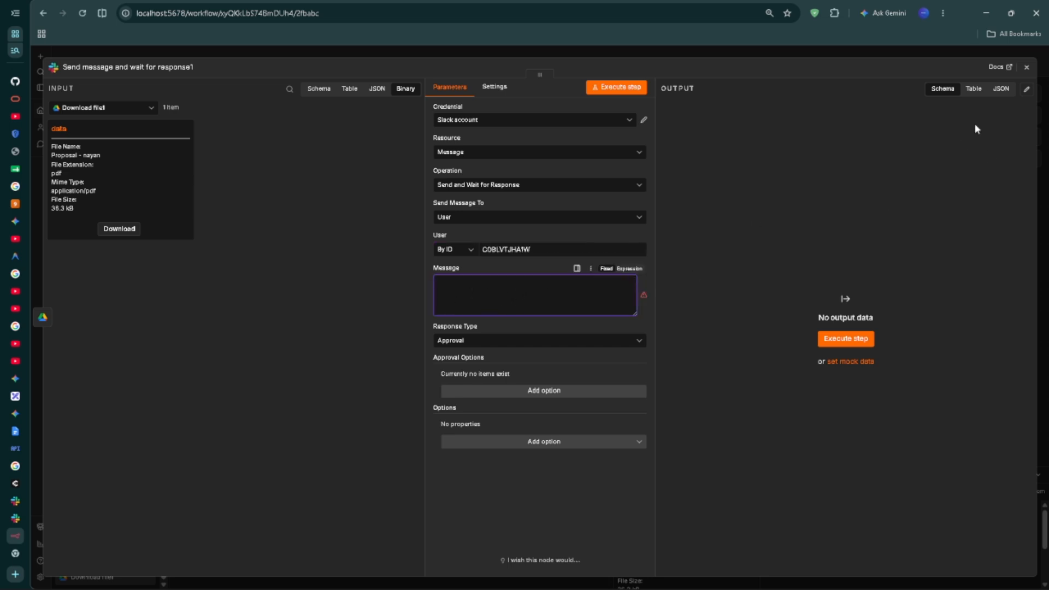
pyautogui.click(977, 129)
pyautogui.click(632, 280)
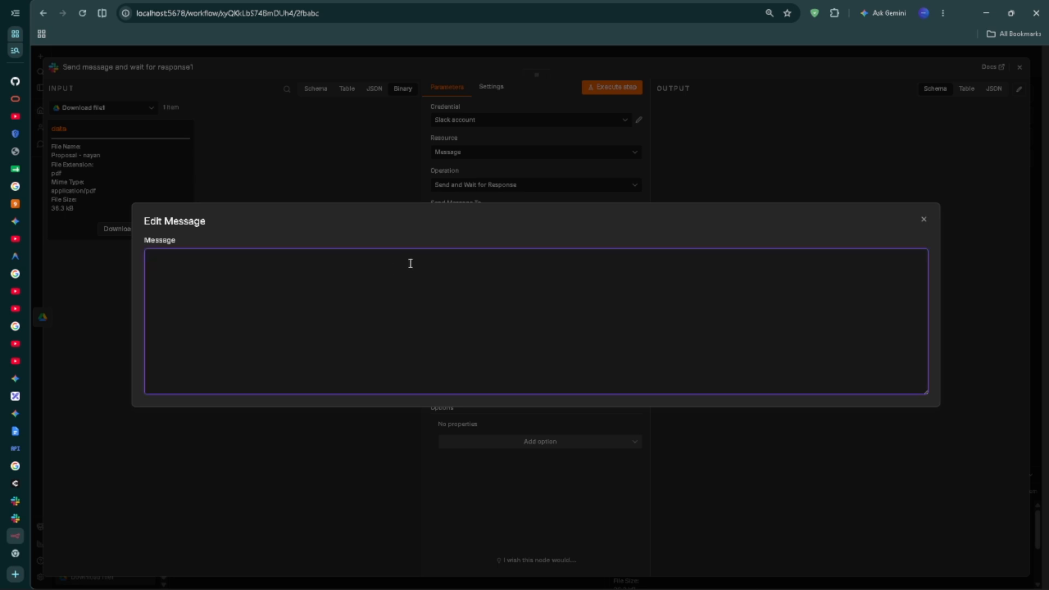
pyautogui.write("🚀 *New Validated Lead Alert!* *Name:* {{ $('Copy file').item.json.name }}  *email, draft:* {{ $('Code in JavaScript').item.json.email_draft }}")
pyautogui.click(110, 191)
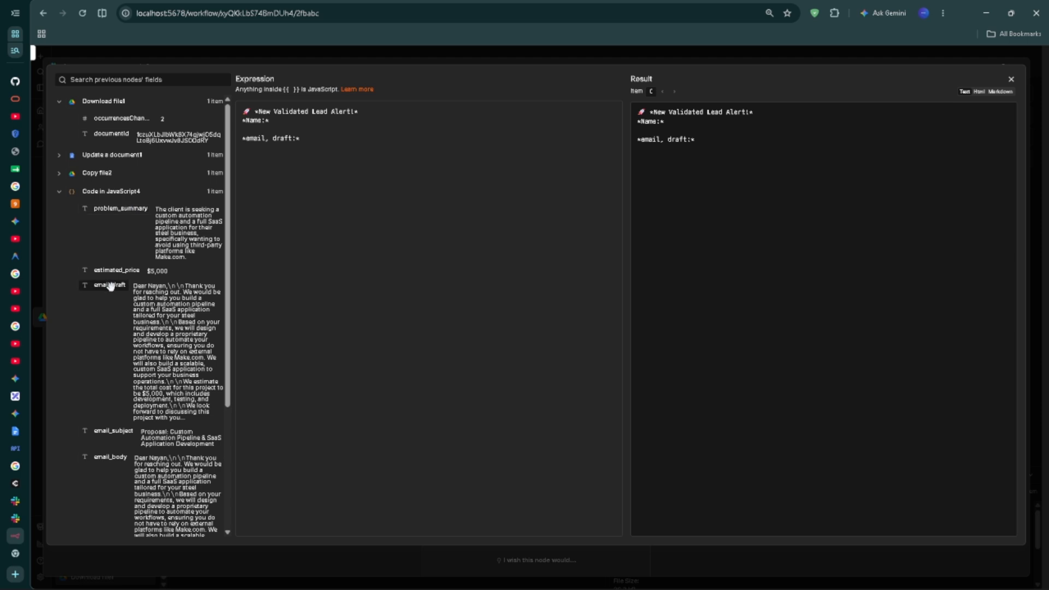
pyautogui.moveTo(96, 278); pyautogui.dragTo(306, 141)
pyautogui.press('Escape')
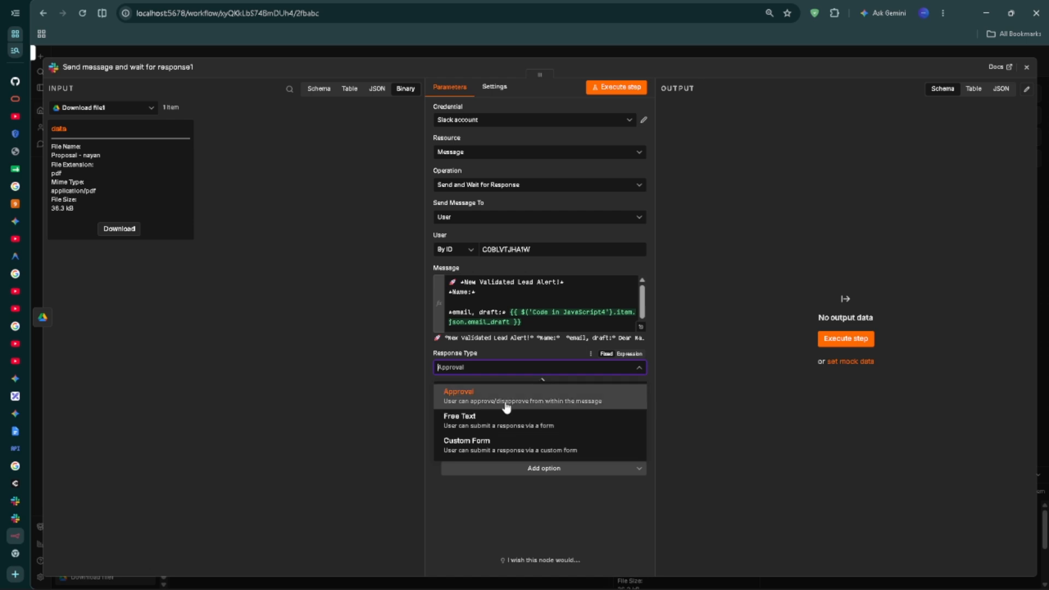
# Step: Set the response type to Approval and add an approval option of type Approve and Disapprove
pyautogui.click(481, 404)
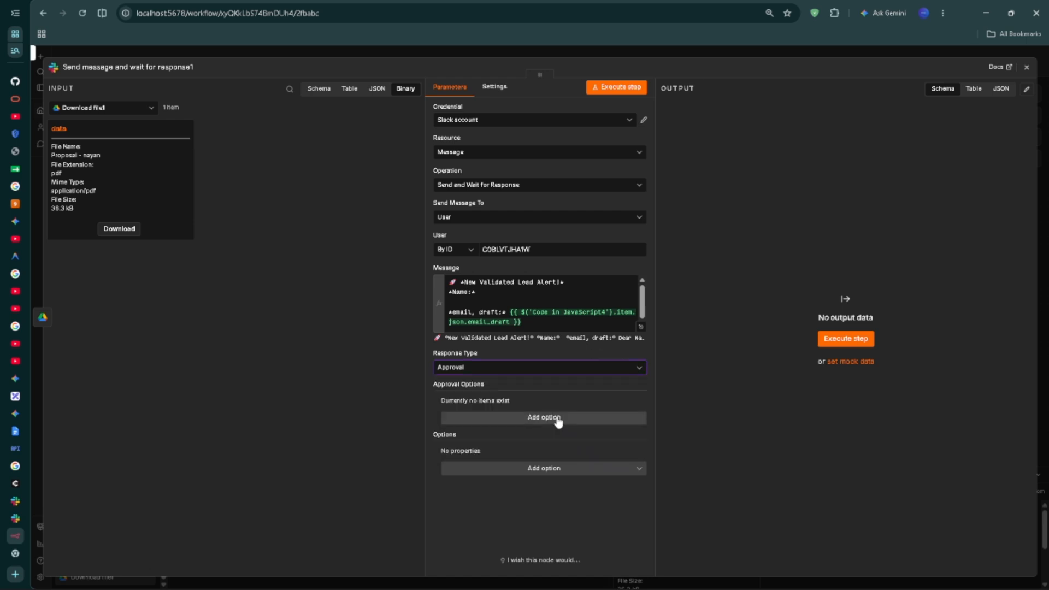
pyautogui.click(556, 421)
pyautogui.scroll(-1, 558, 377)
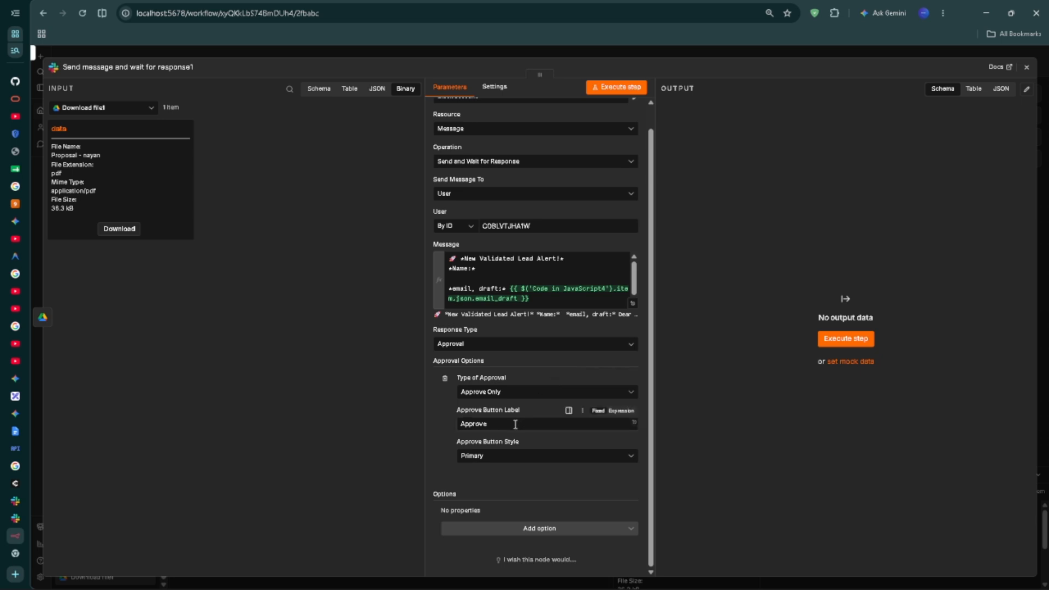
pyautogui.click(515, 394)
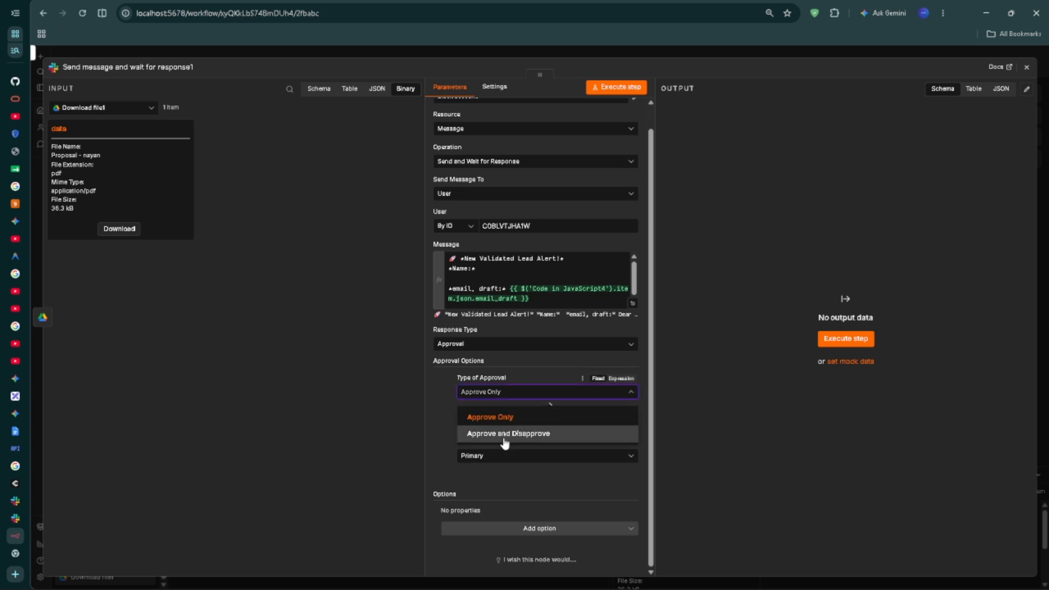
pyautogui.click(562, 434)
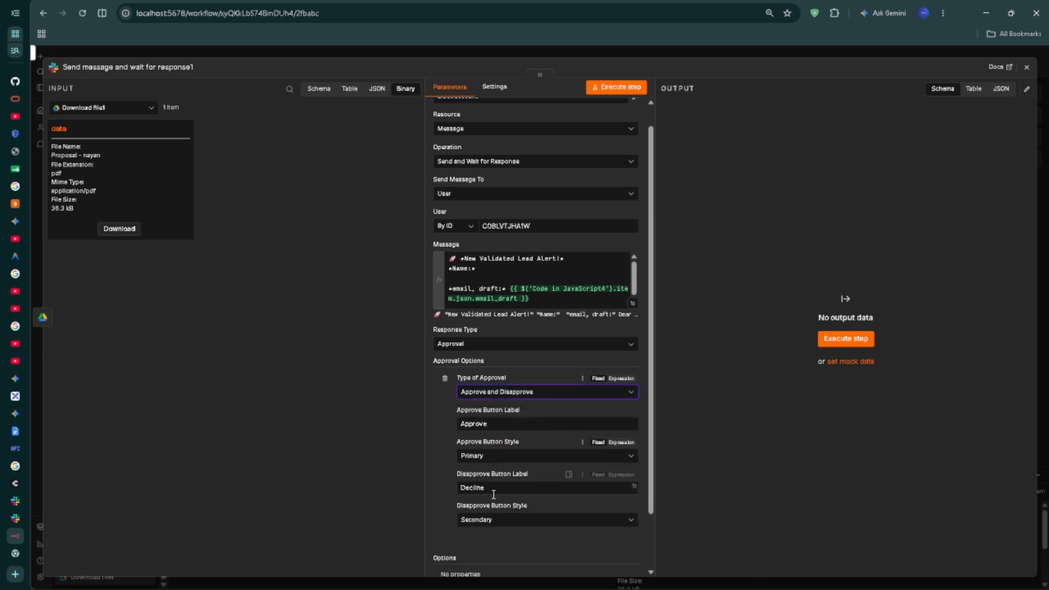
pyautogui.scroll(-1, 492, 475)
pyautogui.scroll(2, 540, 379)
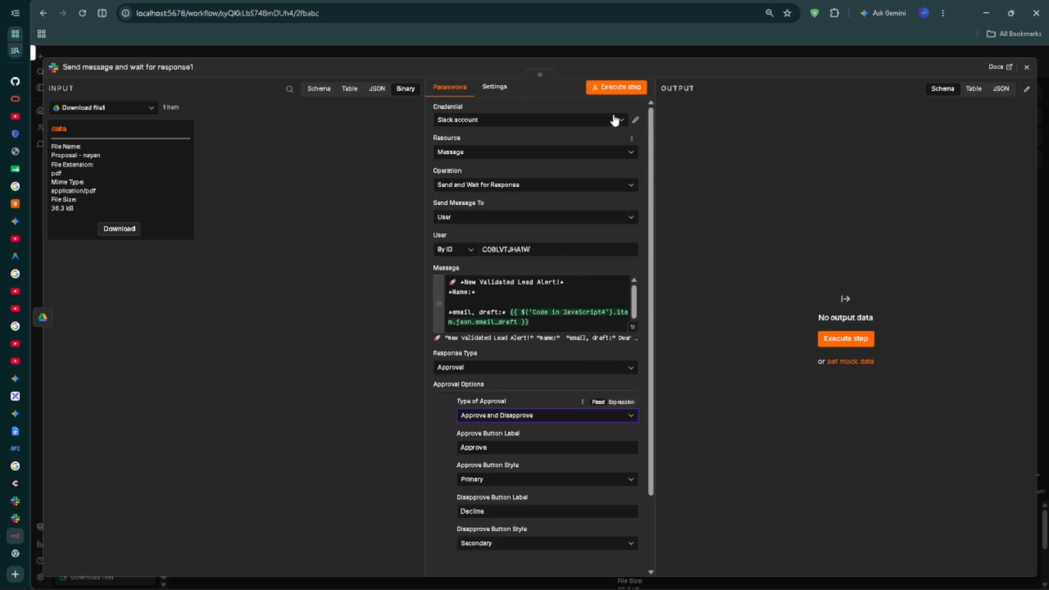
# Step: Switch the Slack message's destination from user to channel and execute the node to post the approval request
pyautogui.click(619, 88)
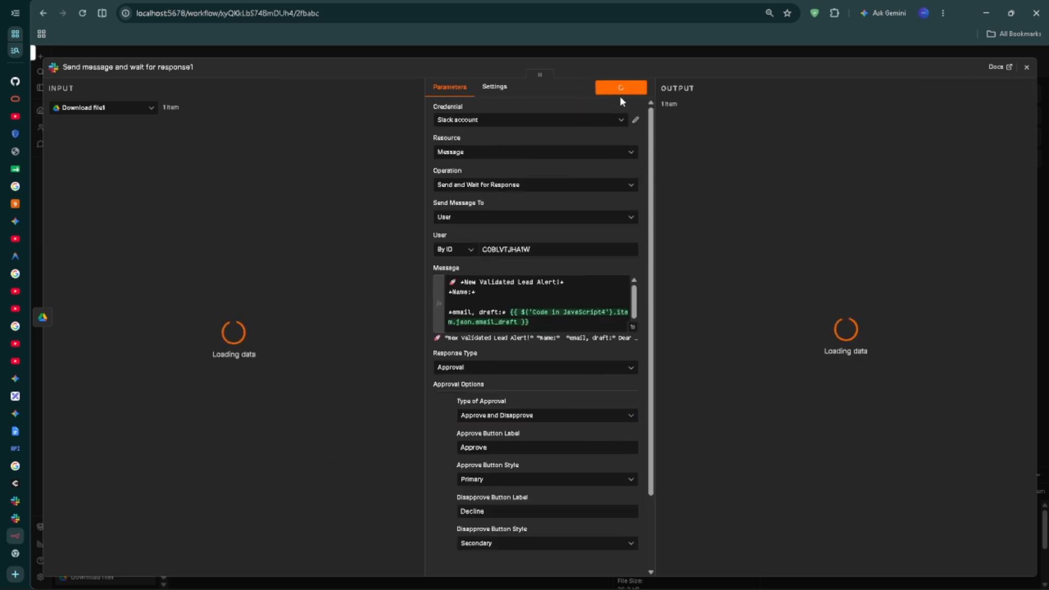
pyautogui.click(554, 219)
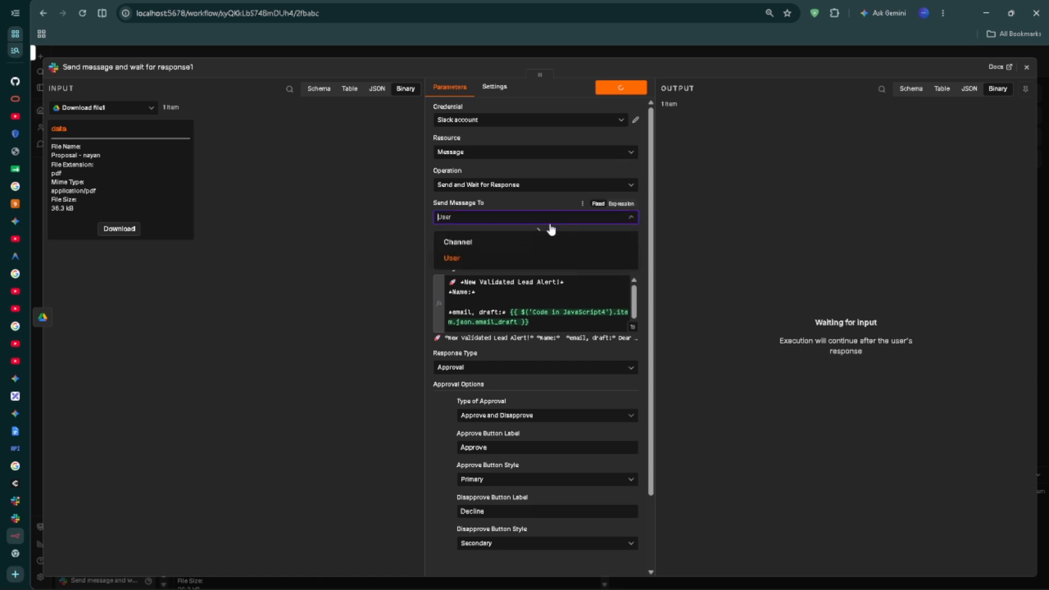
pyautogui.click(469, 244)
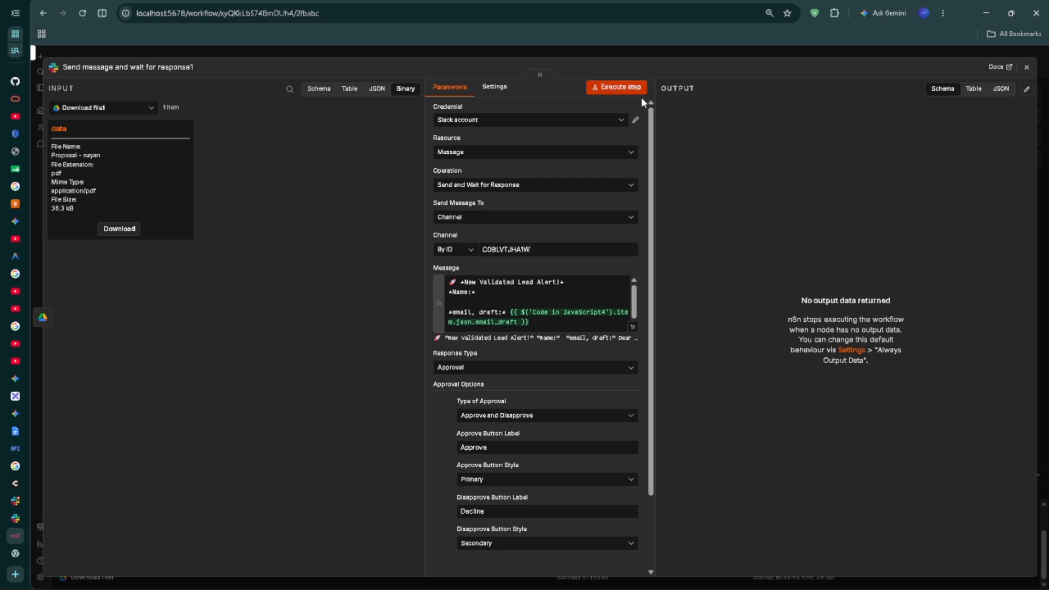
pyautogui.click(638, 91)
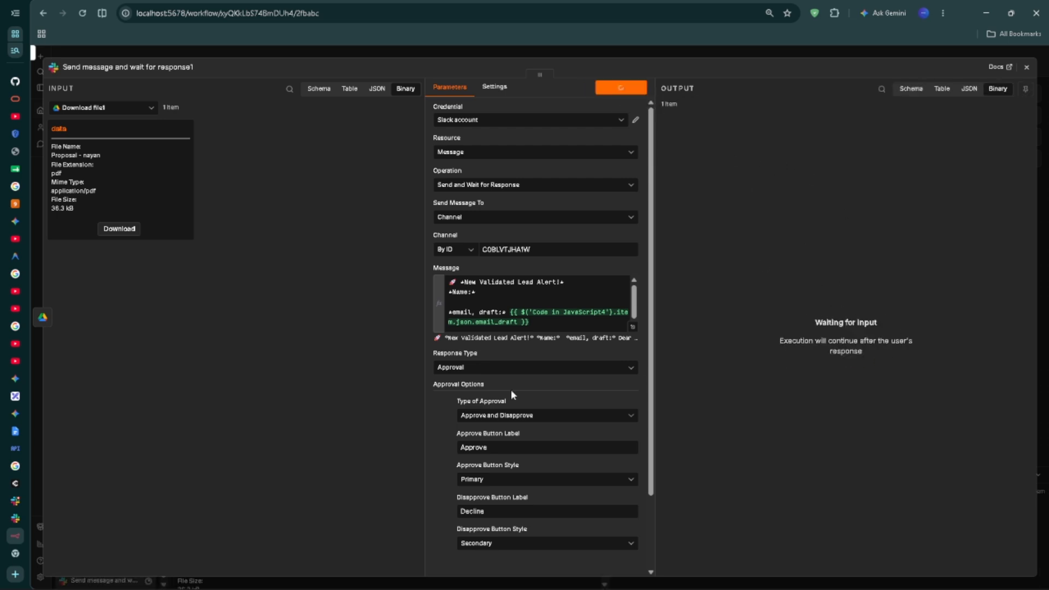
# Step: Switch to Slack and read the posted lead alert, including its cost estimate and its decline and approve options
pyautogui.click(22, 501)
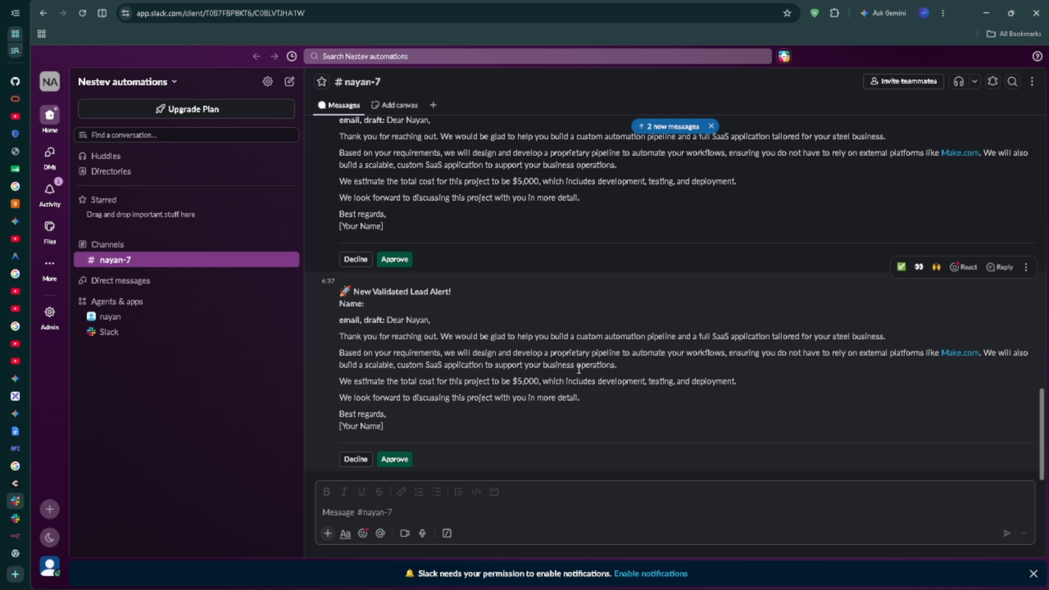
pyautogui.moveTo(515, 378); pyautogui.dragTo(565, 379)
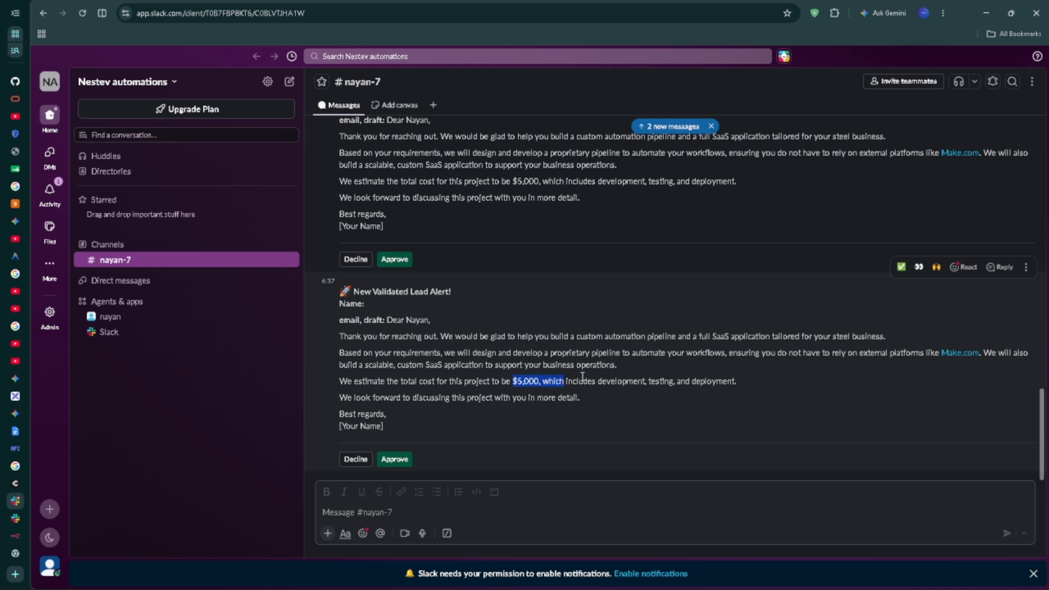
pyautogui.click(584, 377)
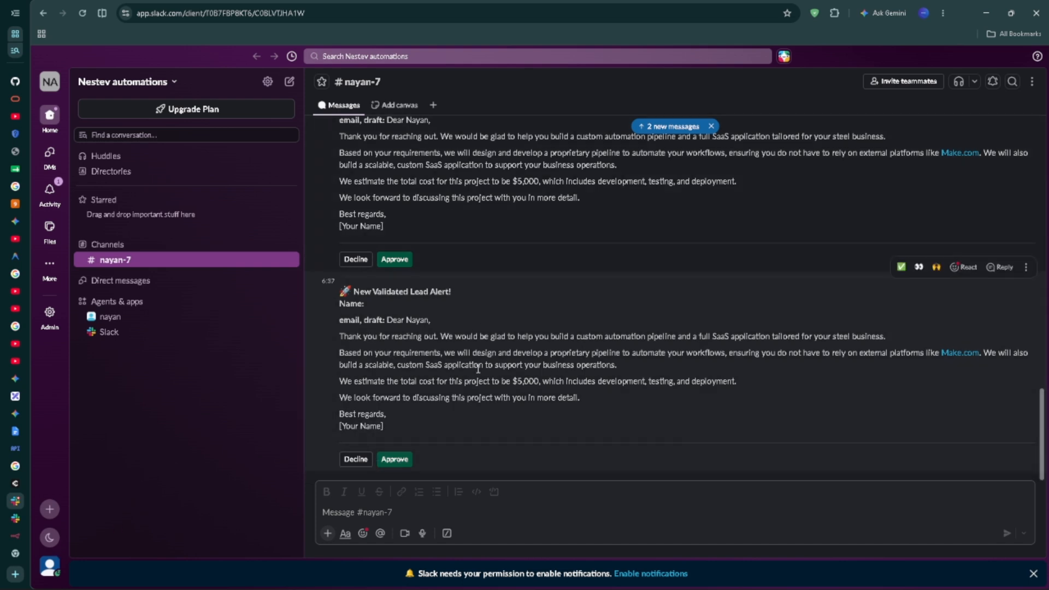
pyautogui.click(356, 461)
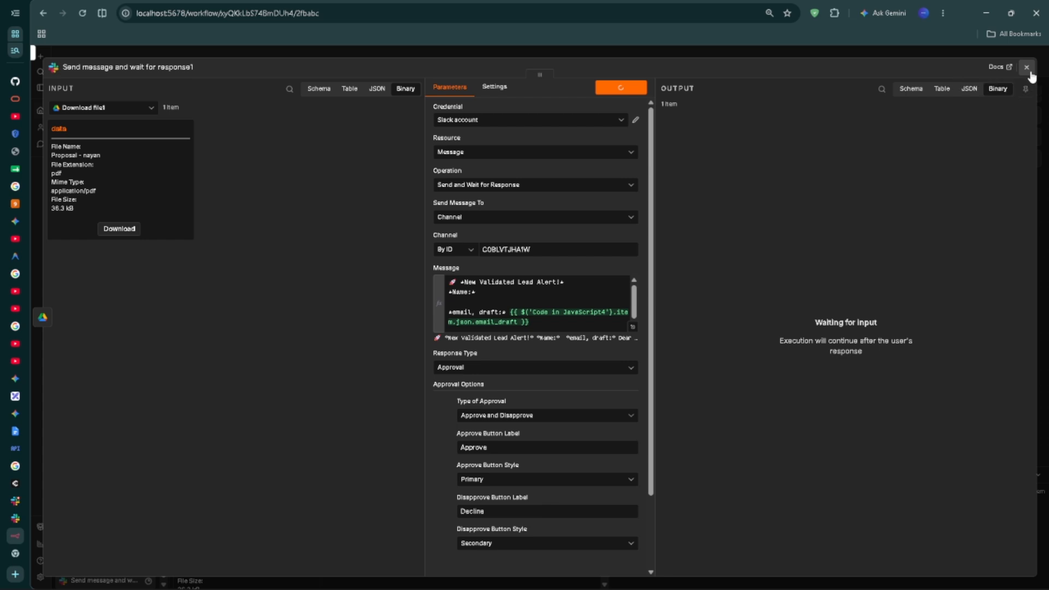
# Step: Stop the waiting execution and place a Wait node after the Slack message node, keeping its 5-second interval
pyautogui.click(1028, 70)
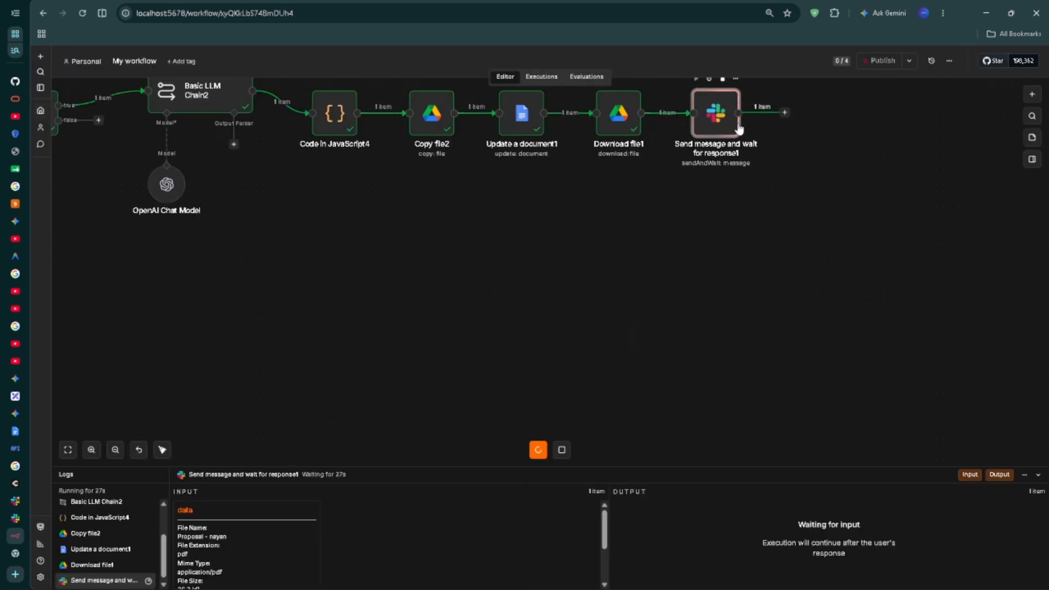
pyautogui.click(563, 449)
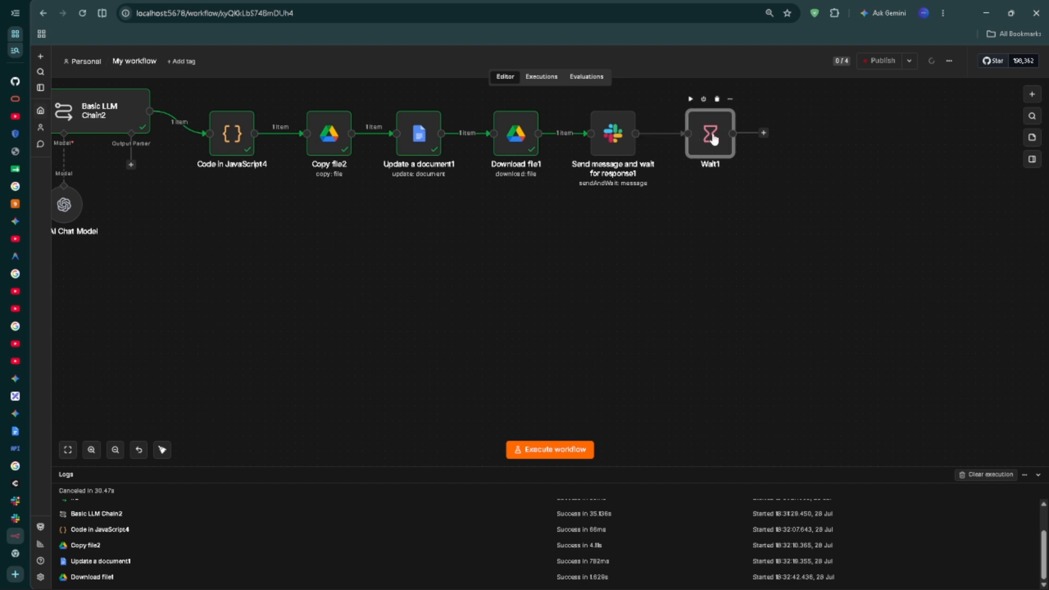
pyautogui.moveTo(714, 139); pyautogui.dragTo(697, 136)
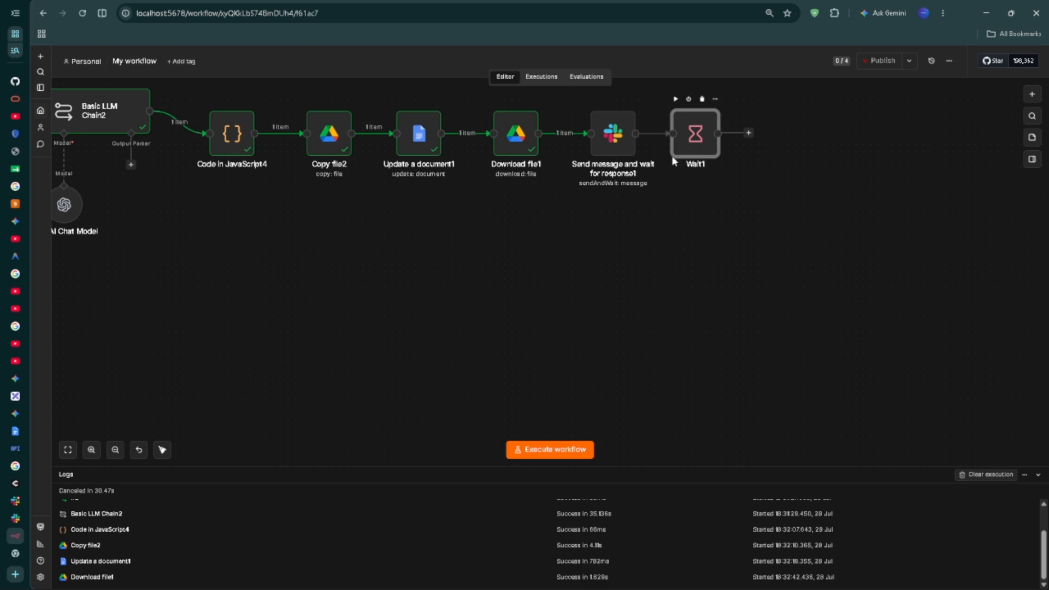
pyautogui.doubleClick(707, 141)
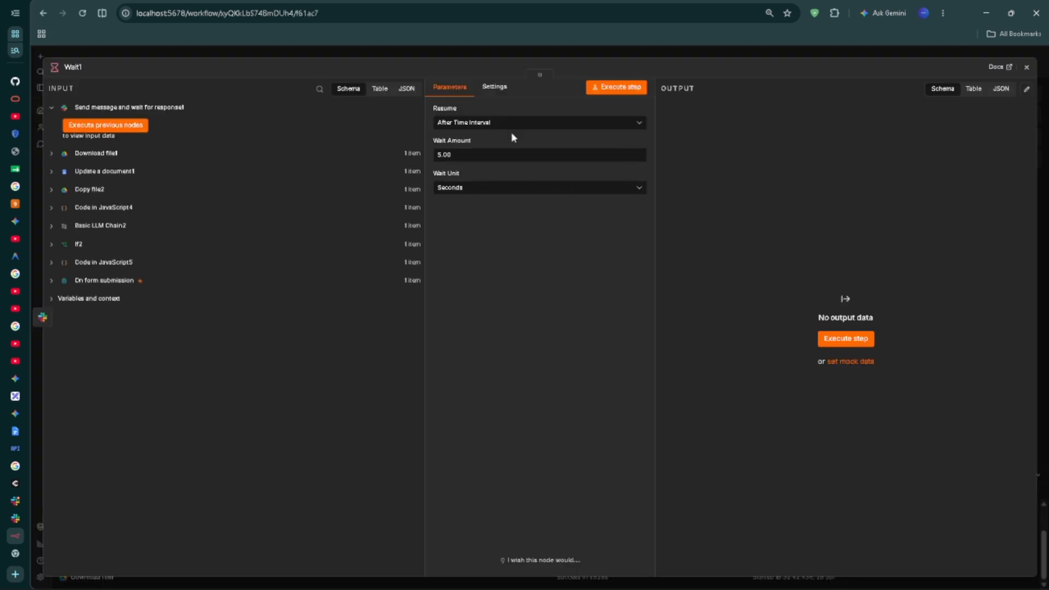
pyautogui.click(1027, 68)
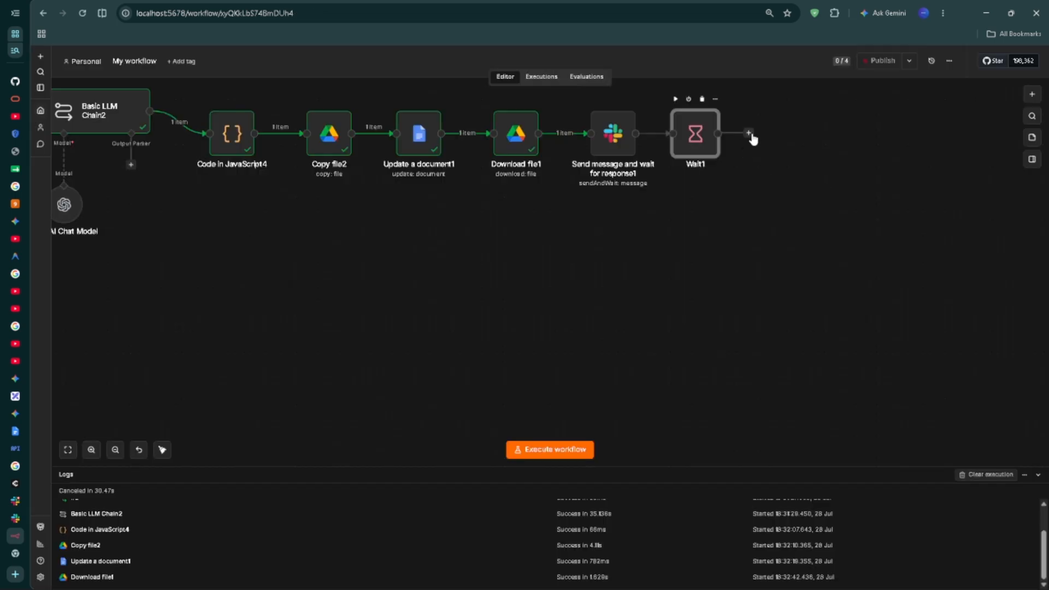
# Step: Add an If node after the Wait node
pyautogui.click(749, 134)
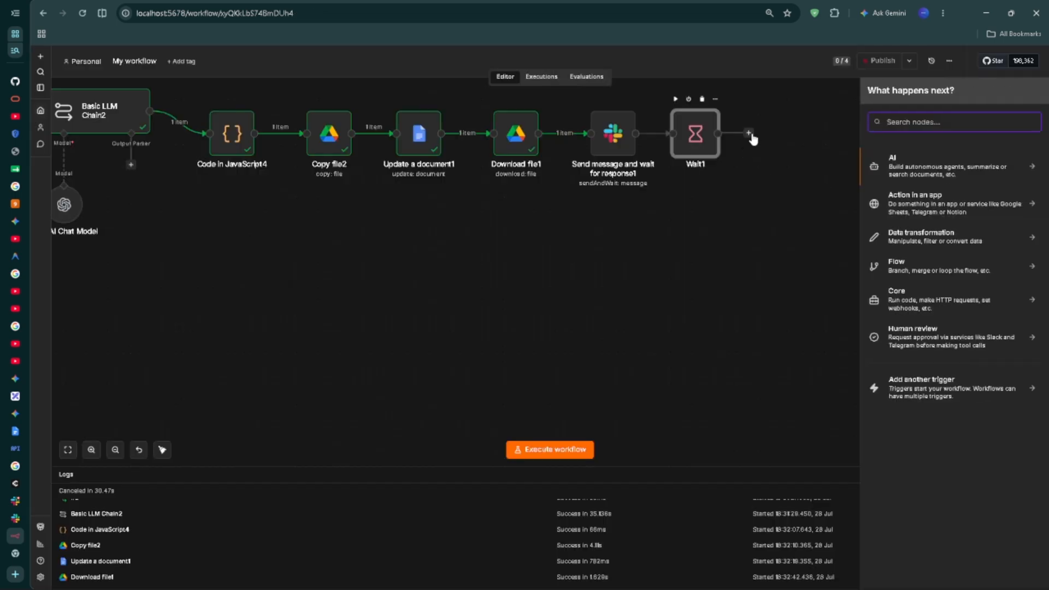
pyautogui.write('if')
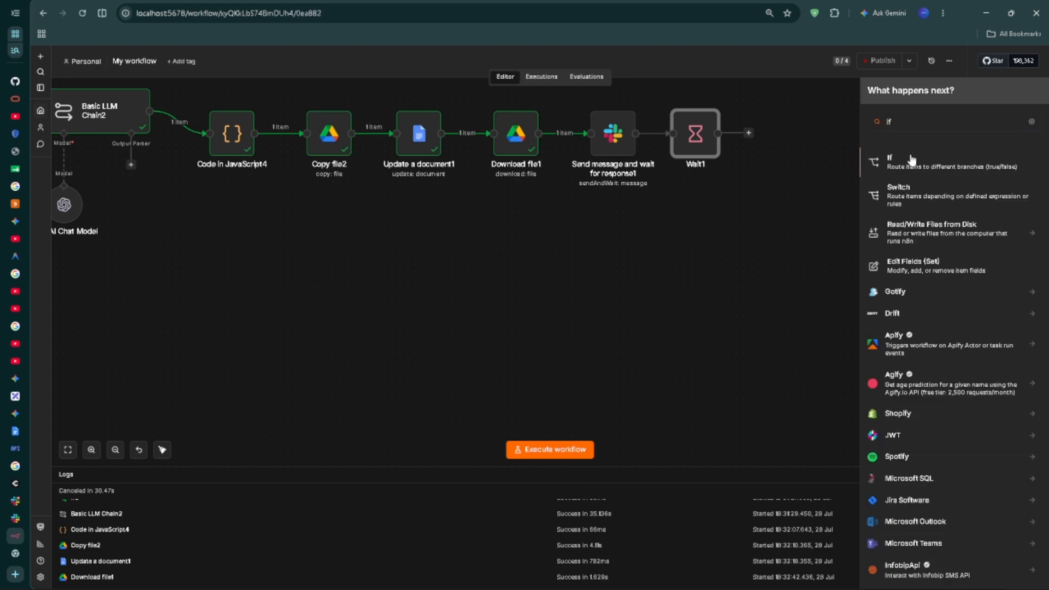
pyautogui.press('Return')
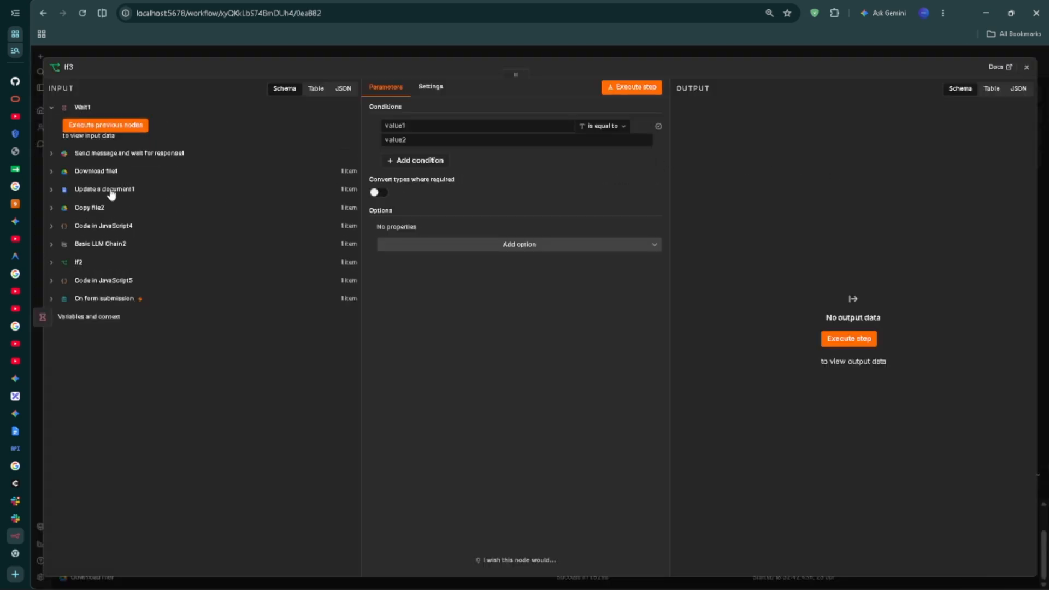
# Step: Try to run the nodes before the If node and approve the existing lead alert in Slack
pyautogui.click(54, 156)
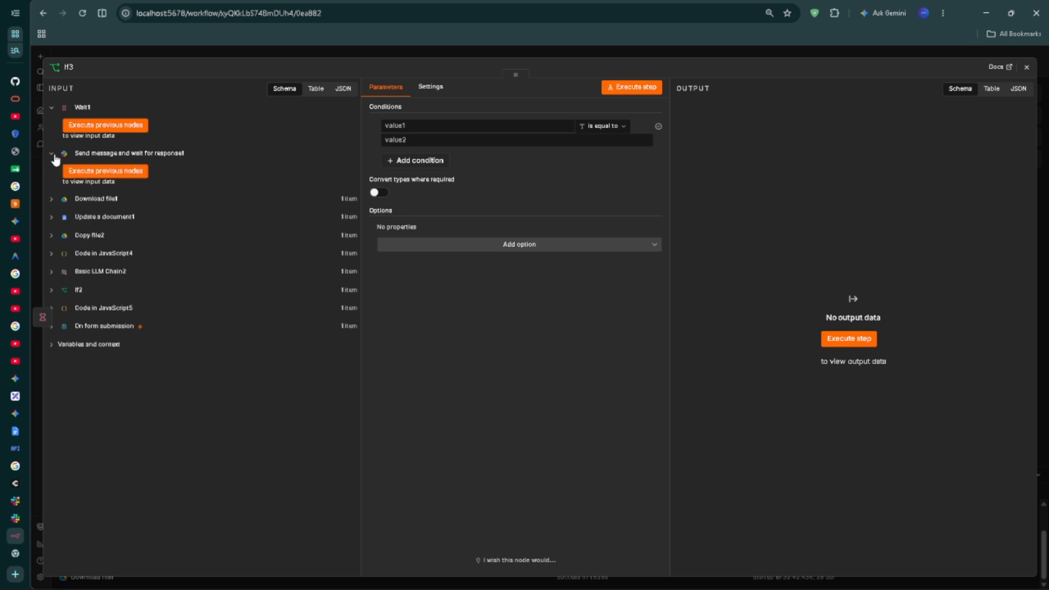
pyautogui.click(109, 171)
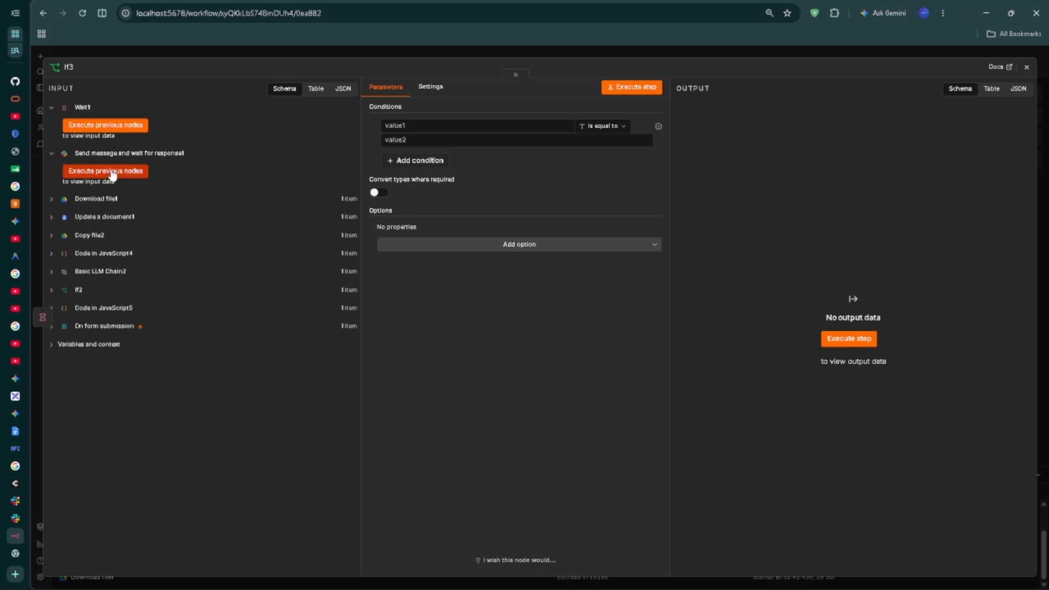
pyautogui.click(15, 501)
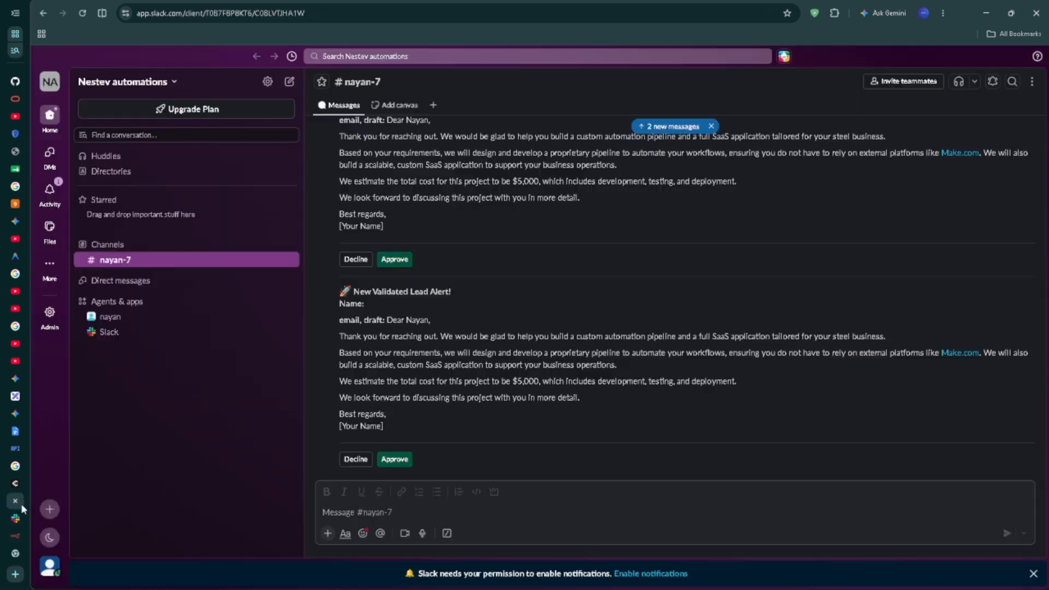
pyautogui.click(396, 459)
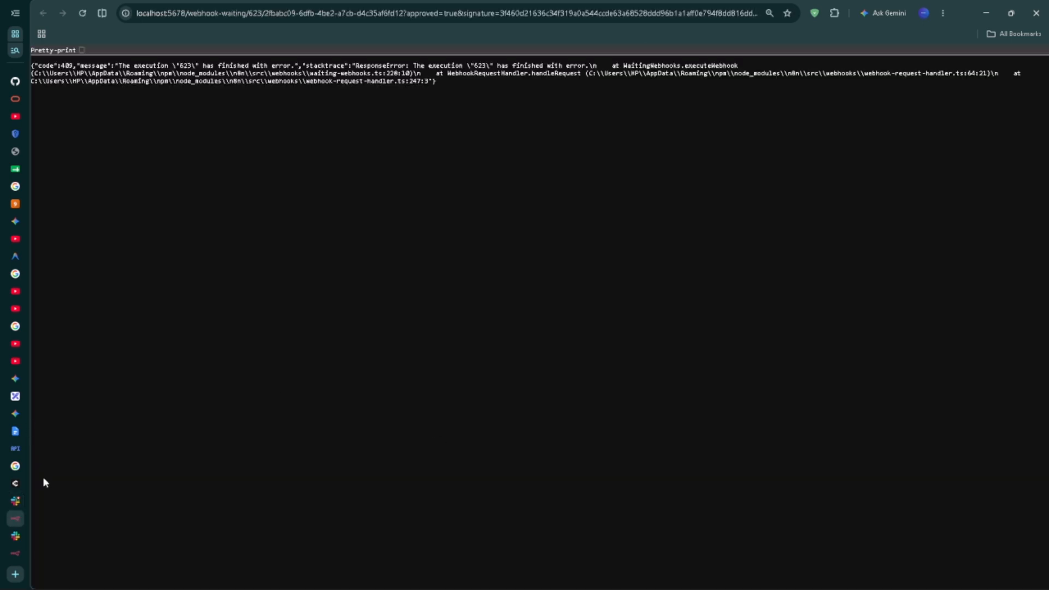
pyautogui.click(15, 501)
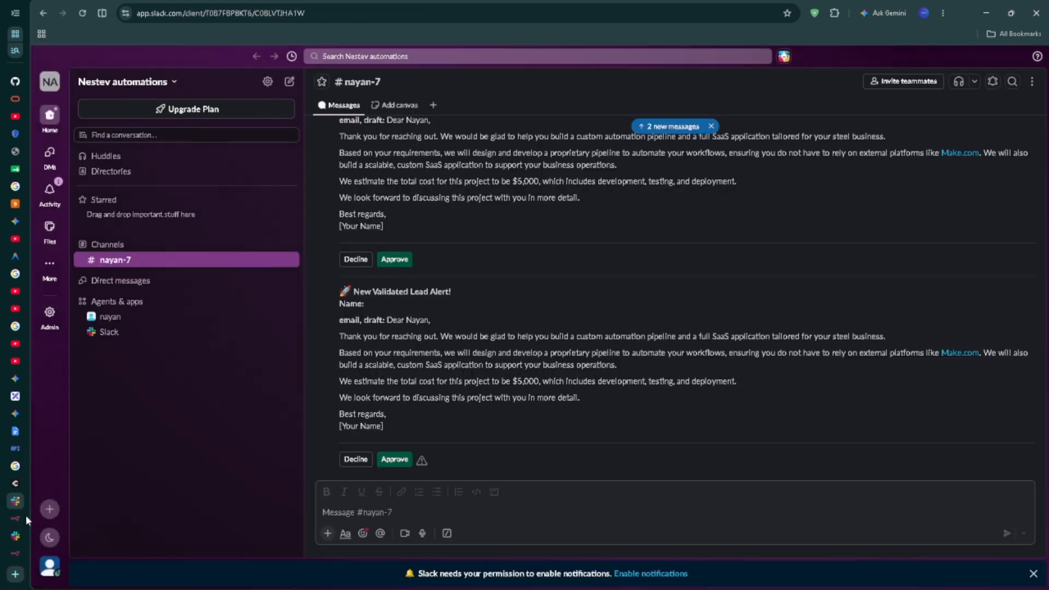
pyautogui.click(393, 460)
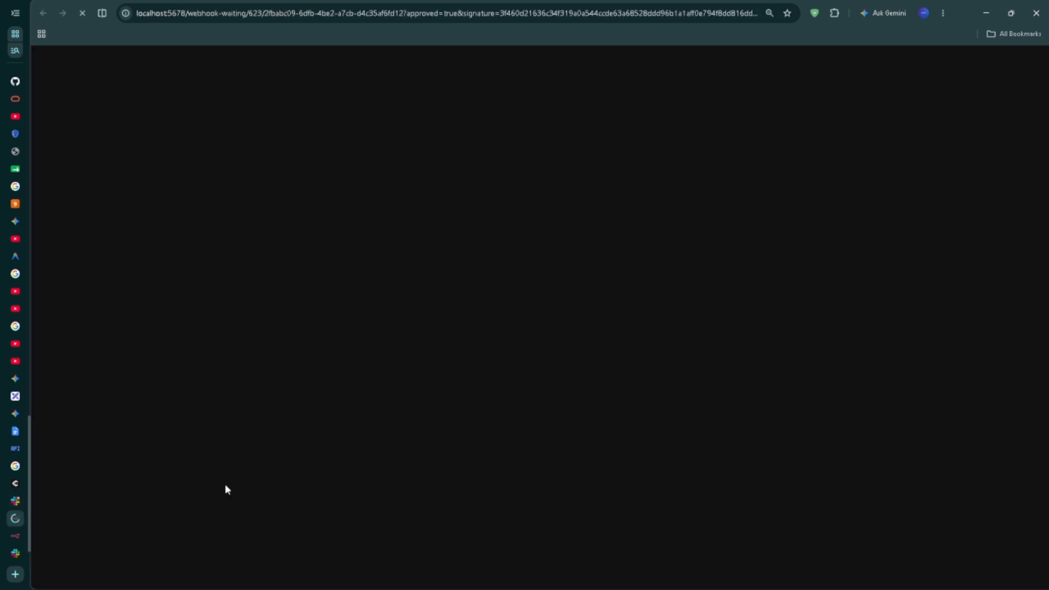
pyautogui.click(15, 519)
pyautogui.click(15, 520)
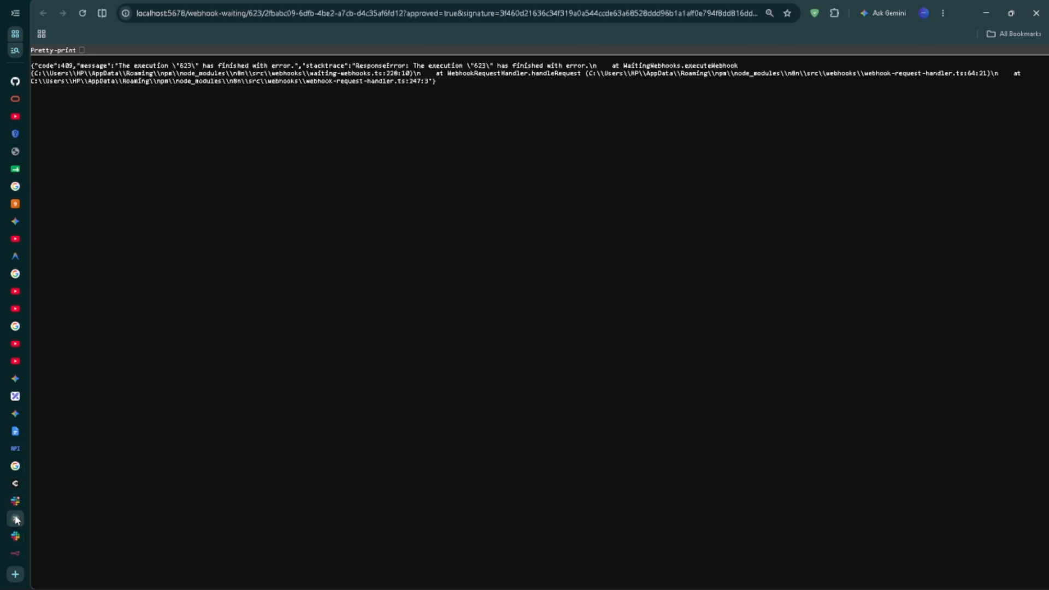
pyautogui.middleClick(15, 519)
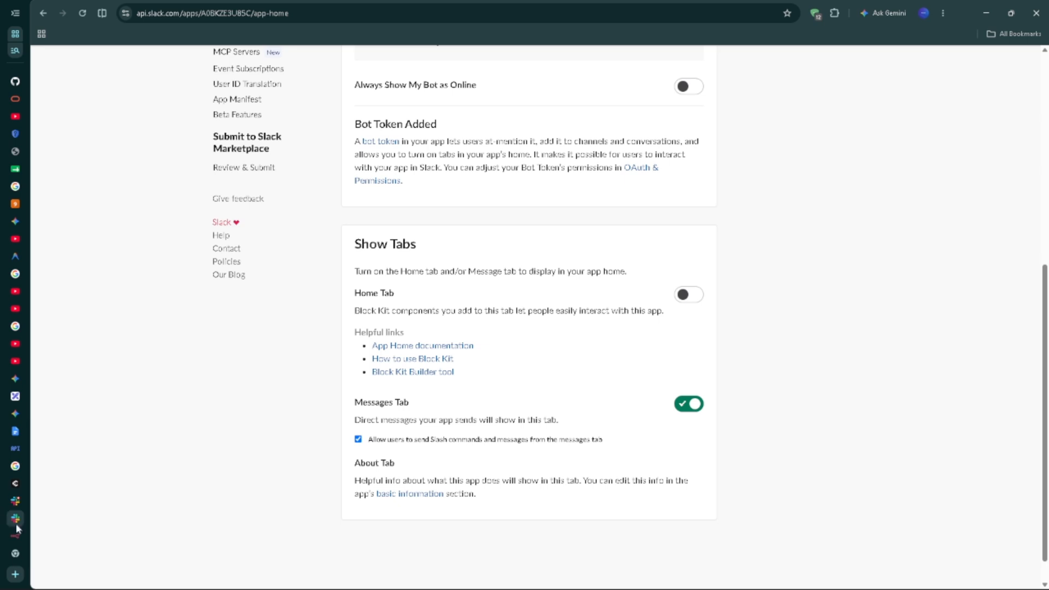
# Step: Run the Slack message node again from the workflow, approve the newly posted lead alert in Slack and return to n8n
pyautogui.click(18, 538)
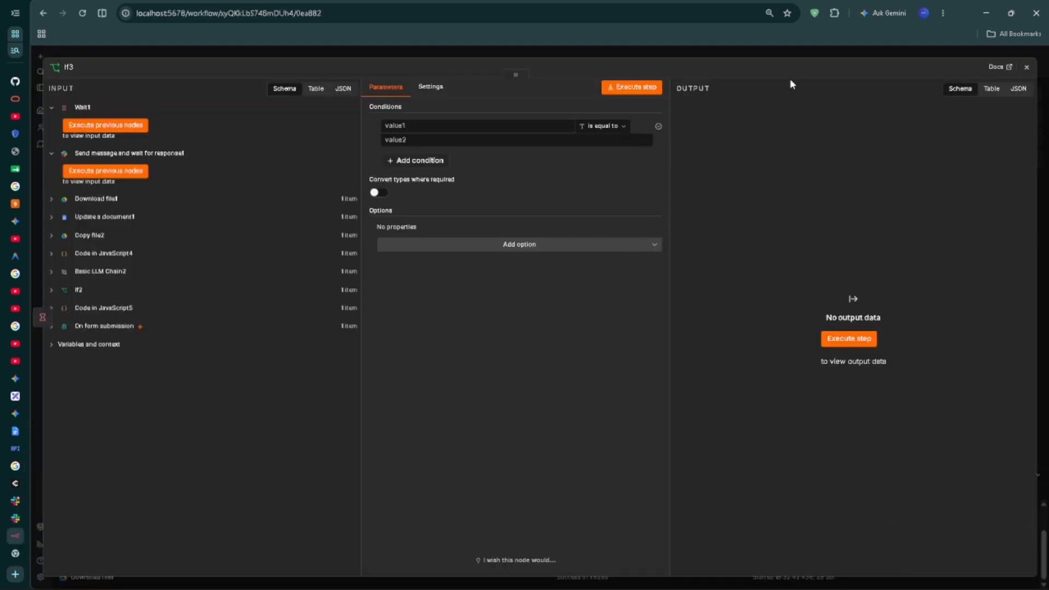
pyautogui.click(1031, 70)
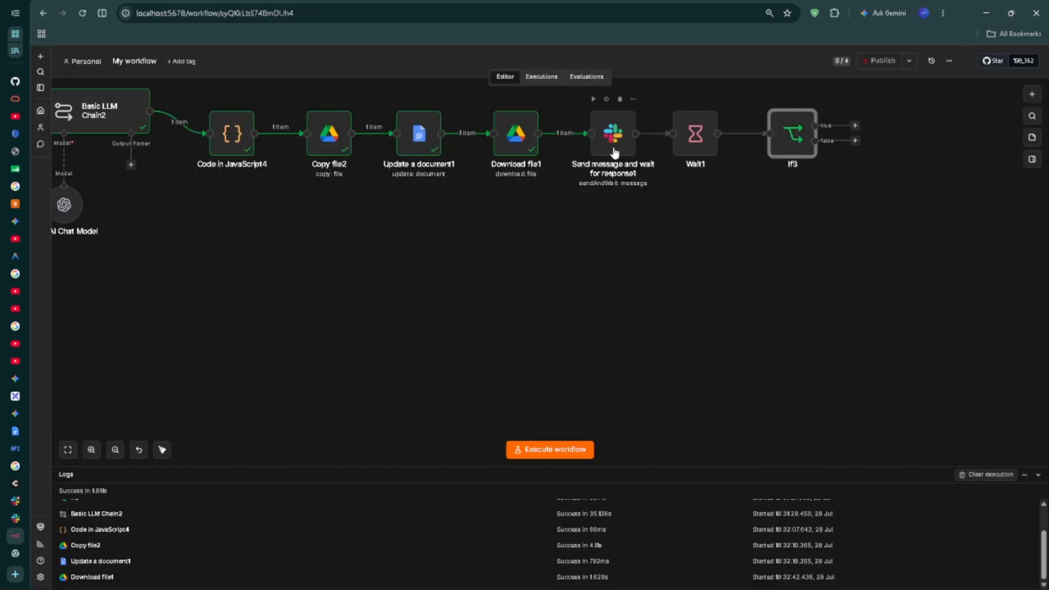
pyautogui.click(594, 100)
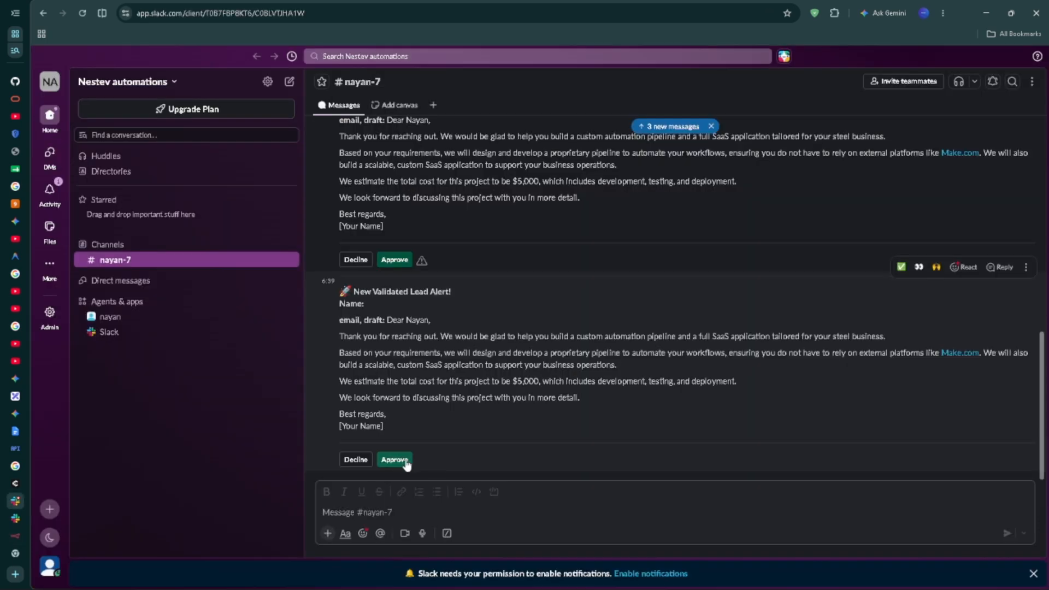
pyautogui.click(404, 461)
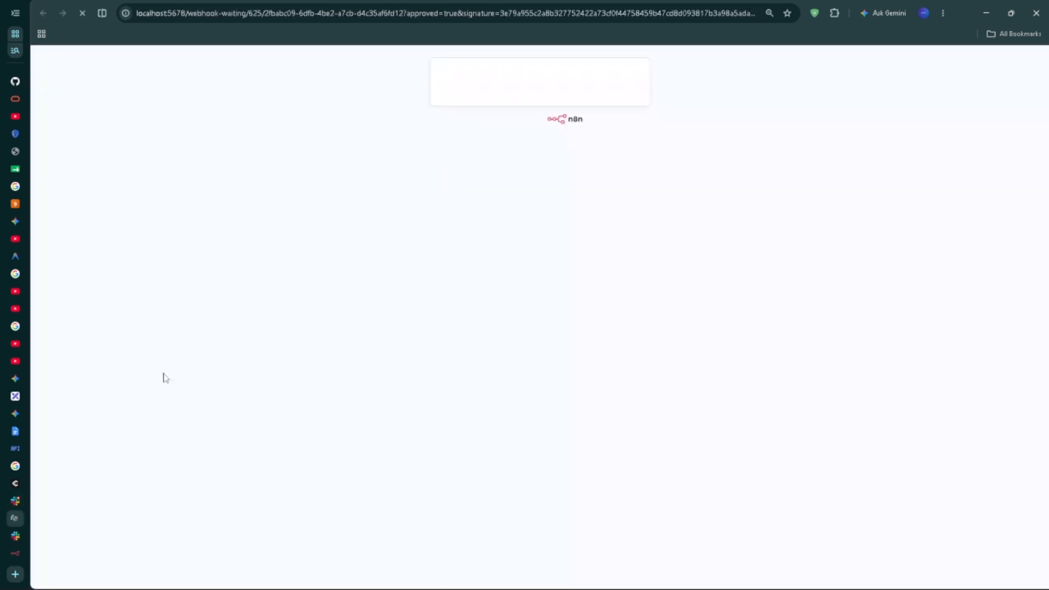
pyautogui.moveTo(500, 79); pyautogui.dragTo(585, 84)
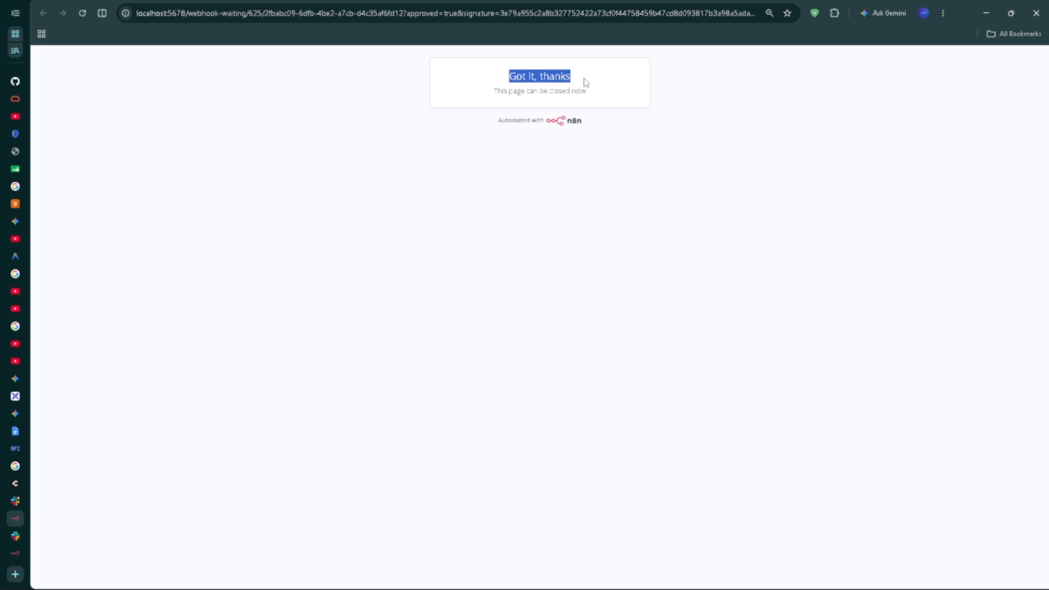
pyautogui.click(582, 91)
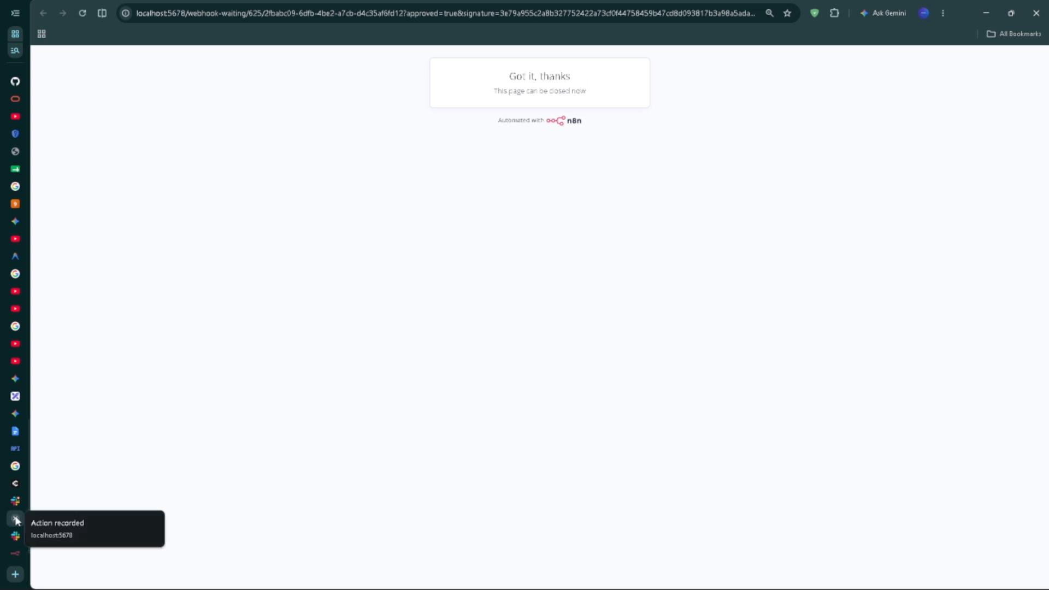
pyautogui.click(19, 536)
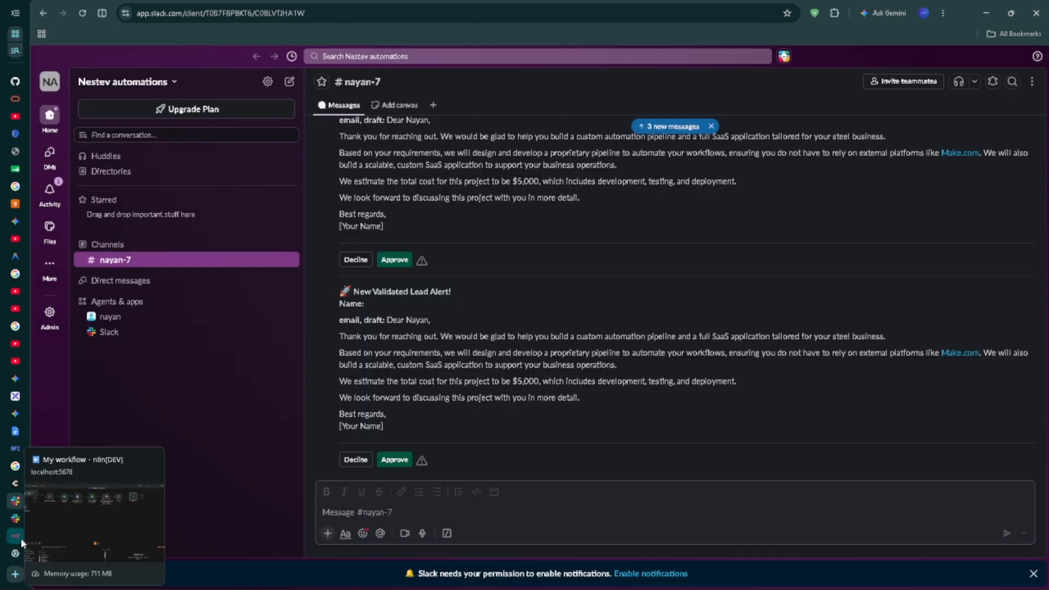
pyautogui.click(21, 539)
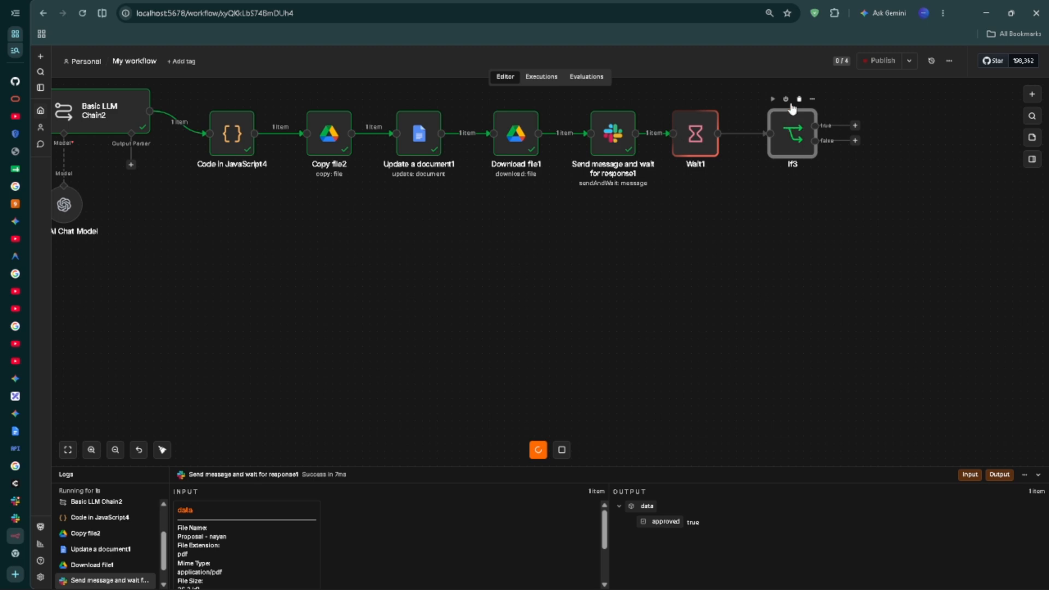
# Step: Set the If node's condition to the Slack response's approved value is equal to true, execute the node and return to the canvas
pyautogui.doubleClick(791, 137)
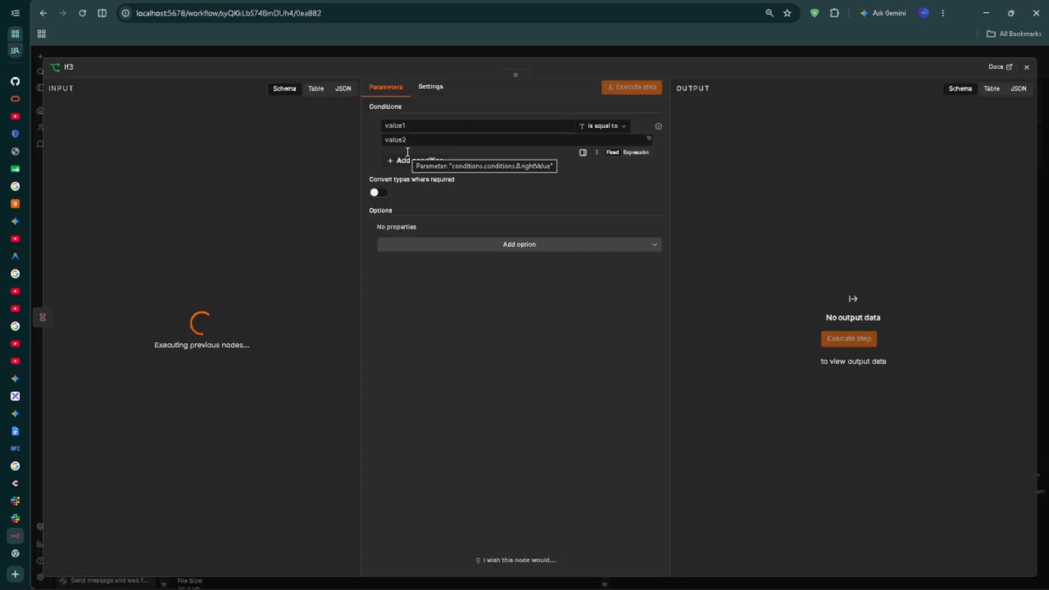
pyautogui.click(51, 156)
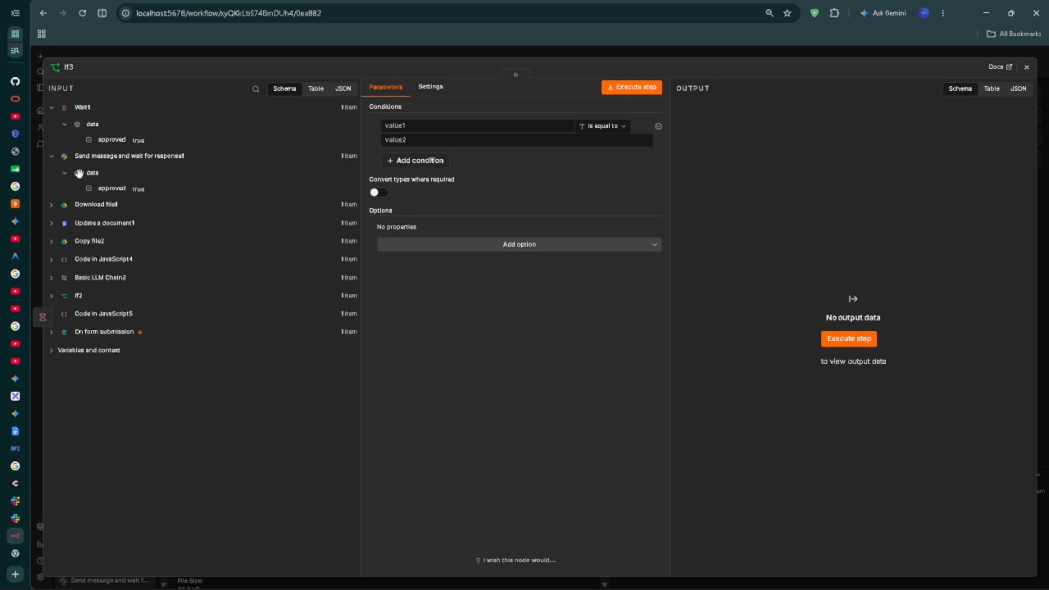
pyautogui.moveTo(117, 188); pyautogui.dragTo(411, 125)
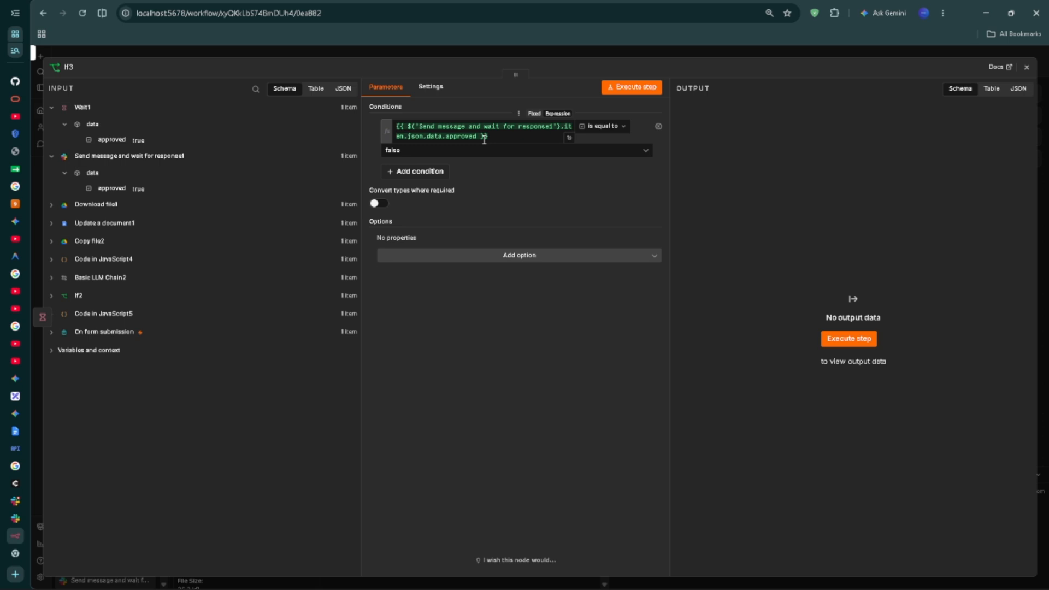
pyautogui.click(459, 153)
pyautogui.click(461, 174)
pyautogui.click(626, 88)
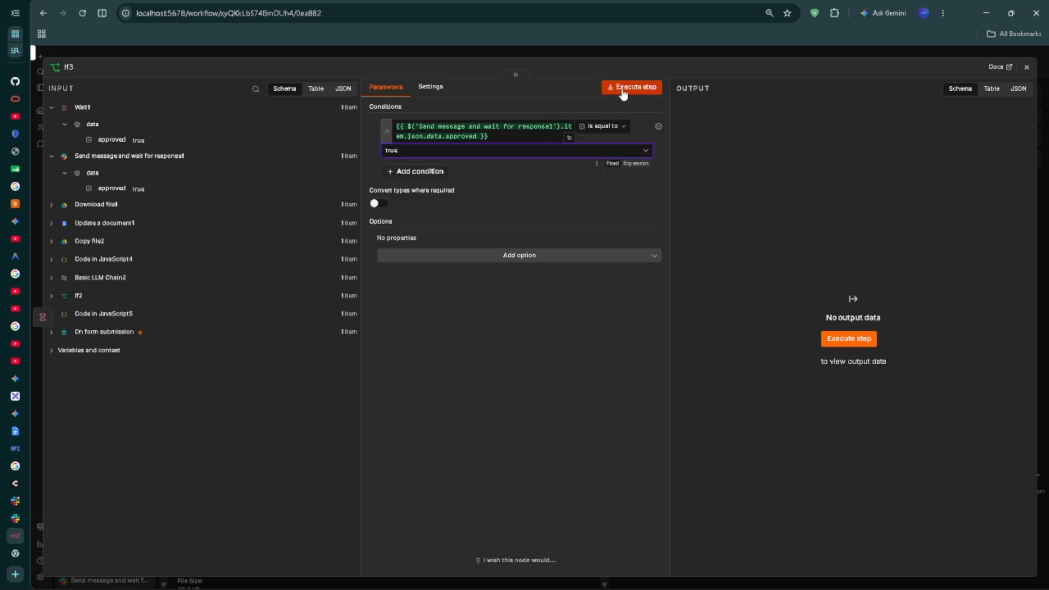
pyautogui.click(1028, 69)
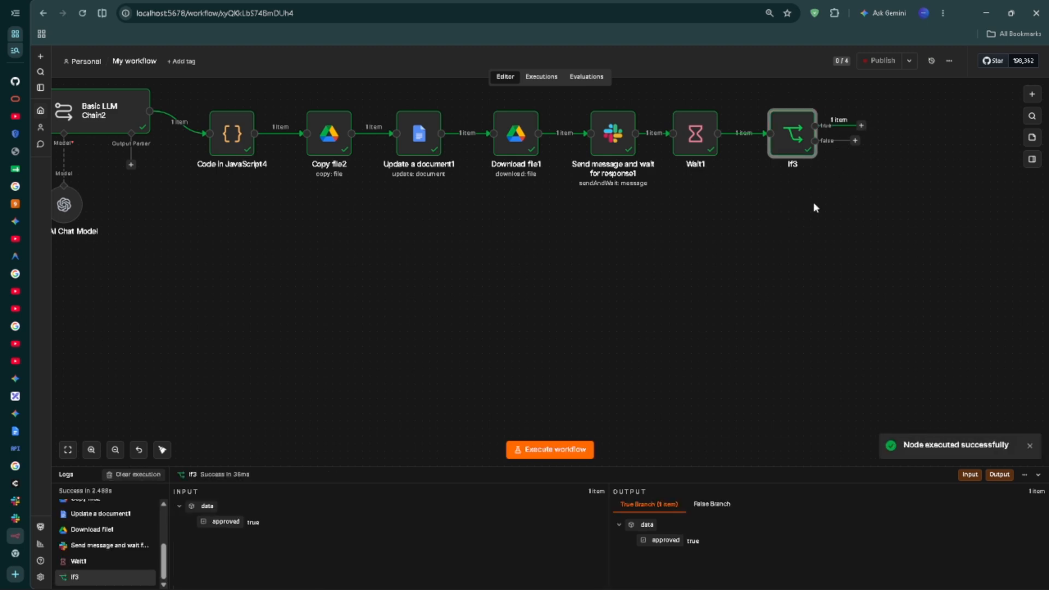
# Step: Add a Gmail node that sends a message to the true branch of the If node
pyautogui.moveTo(785, 225); pyautogui.dragTo(626, 295)
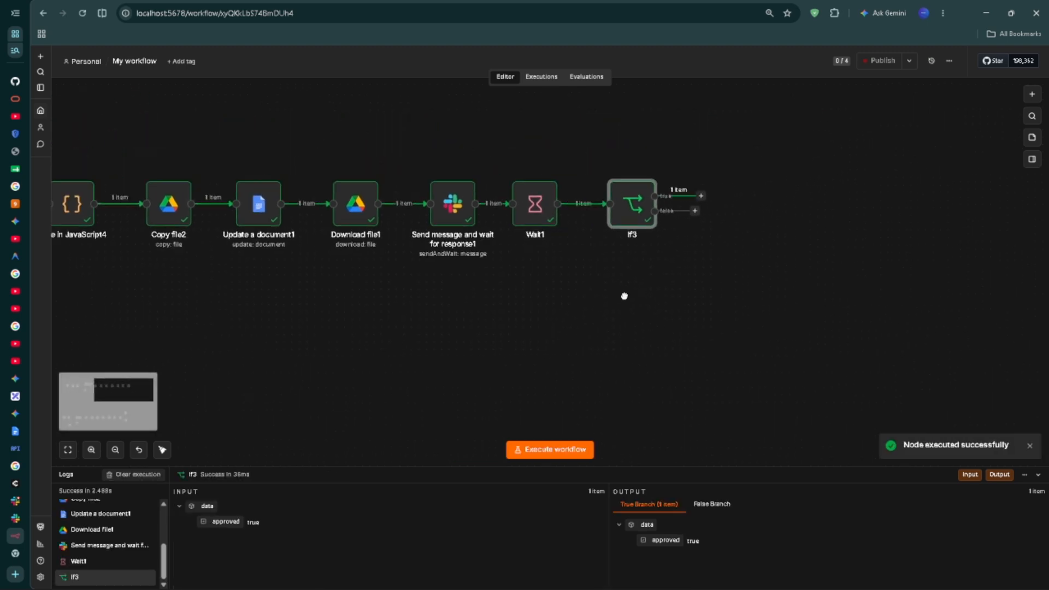
pyautogui.click(699, 197)
pyautogui.write('g')
pyautogui.click(947, 158)
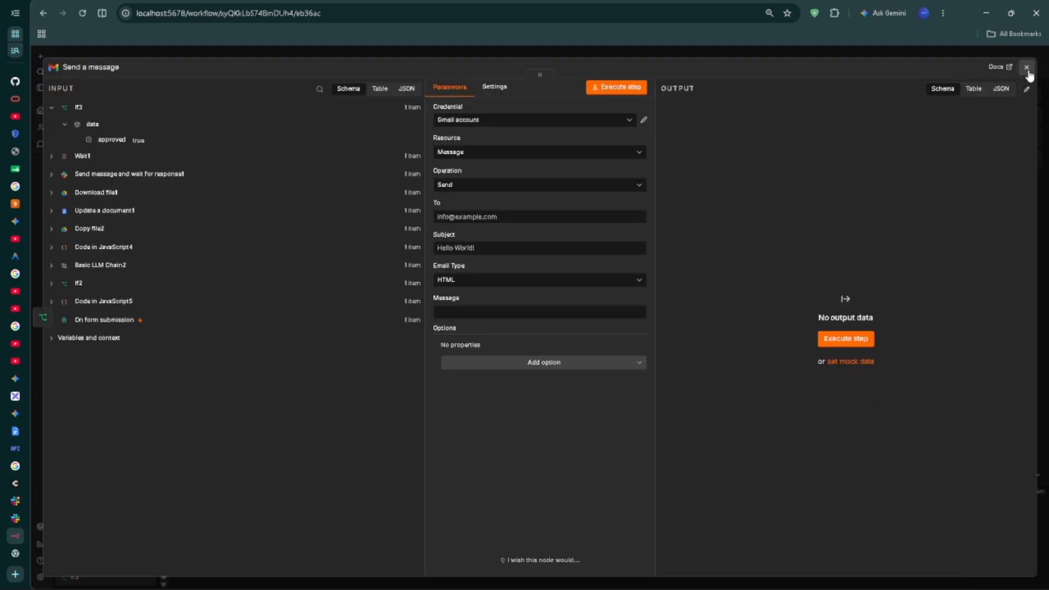
pyautogui.click(1027, 68)
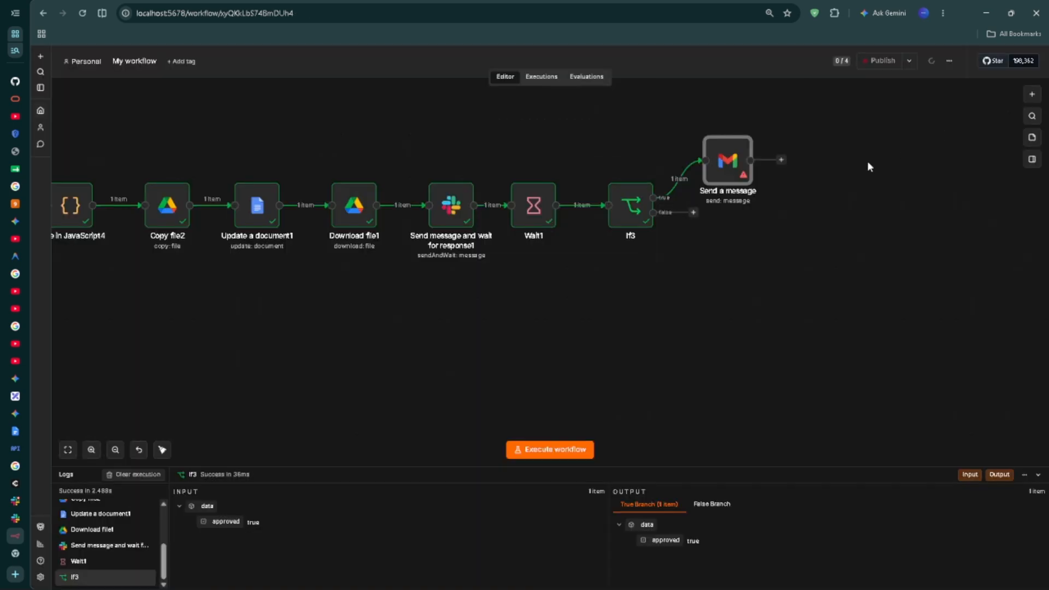
# Step: Add a Google Sheets node to the If node's false branch with its operation set to Append Row
pyautogui.click(693, 213)
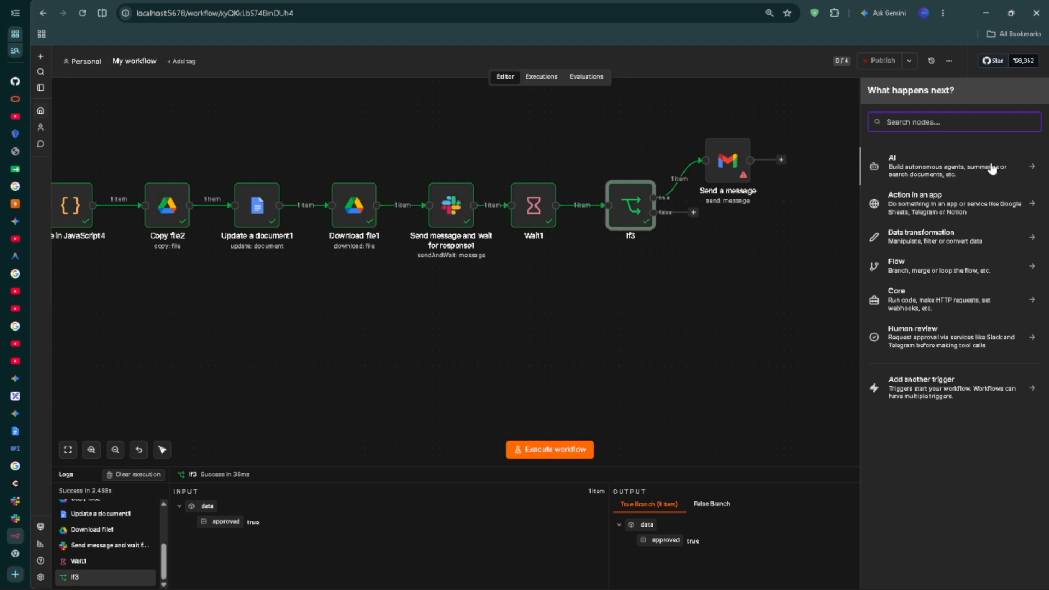
pyautogui.write('sheet')
pyautogui.click(987, 164)
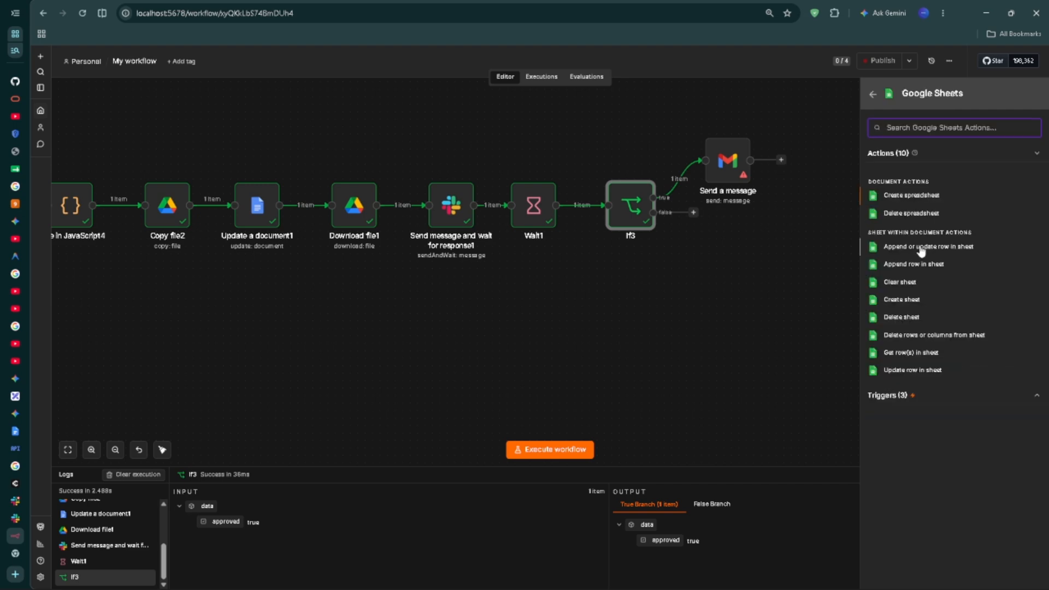
pyautogui.click(962, 252)
pyautogui.click(539, 185)
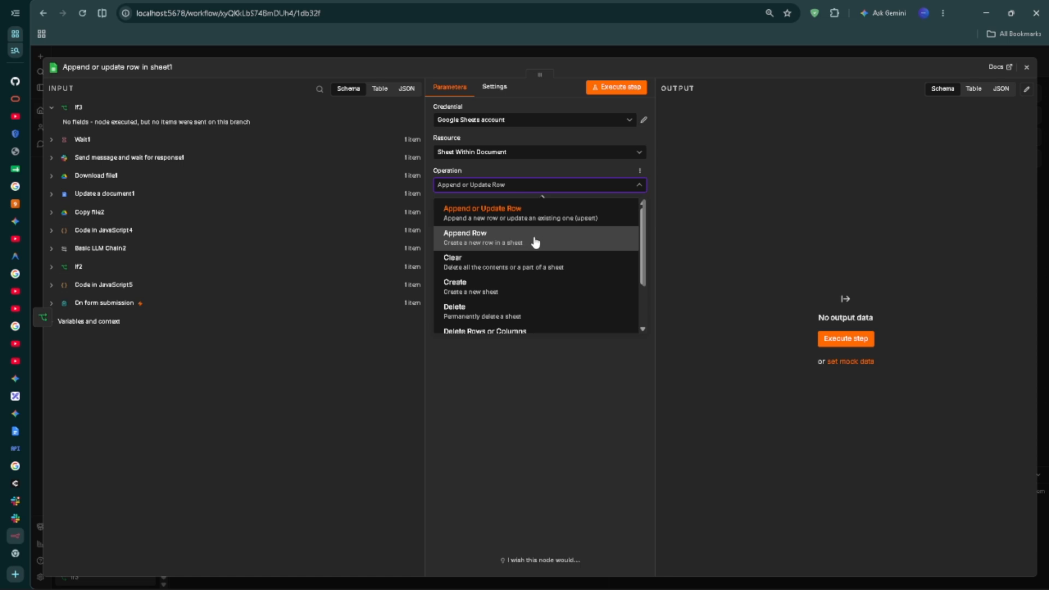
pyautogui.click(535, 242)
pyautogui.press('Escape')
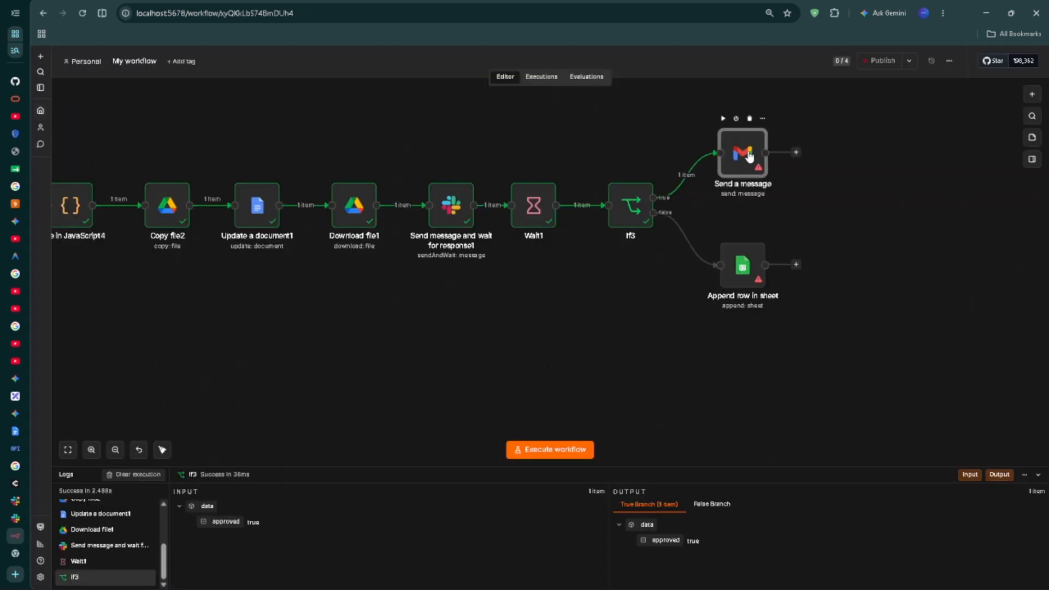
# Step: Set the Gmail node's recipient to the email field from the Code in JavaScript5 output
pyautogui.doubleClick(750, 154)
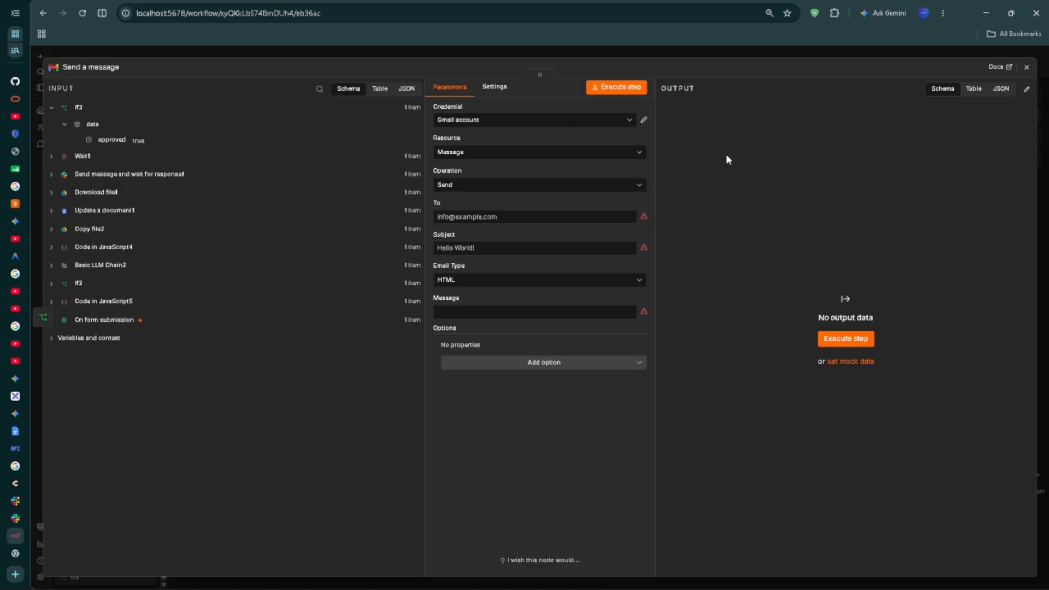
pyautogui.click(549, 186)
pyautogui.click(723, 186)
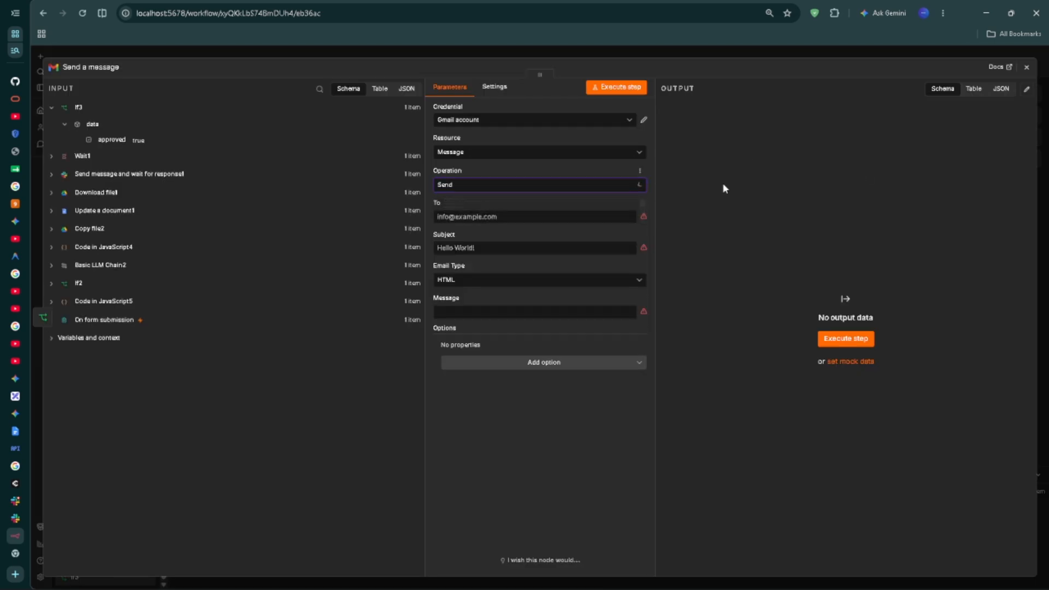
pyautogui.click(510, 219)
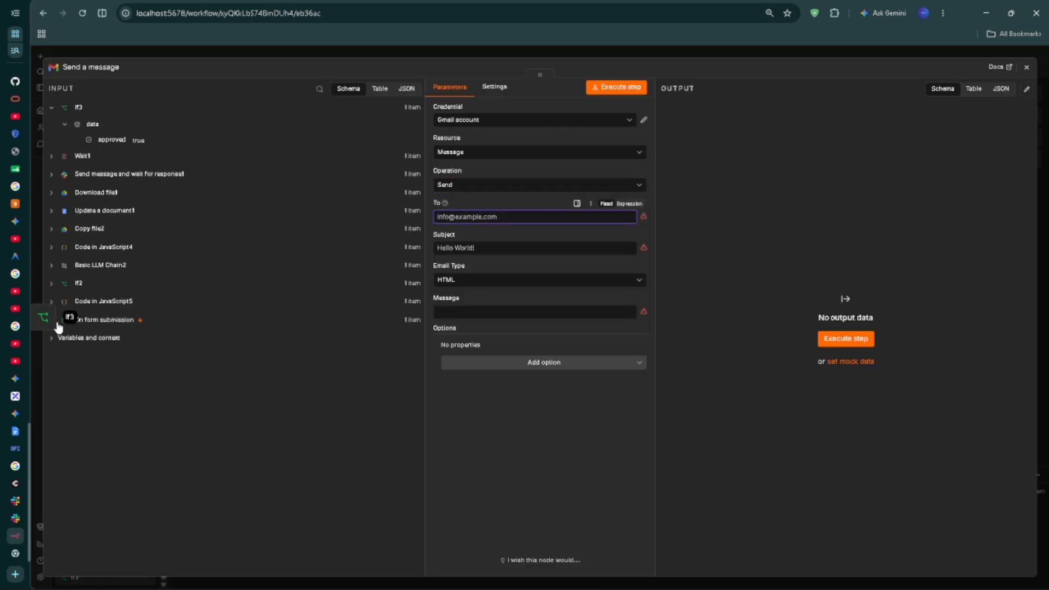
pyautogui.click(90, 321)
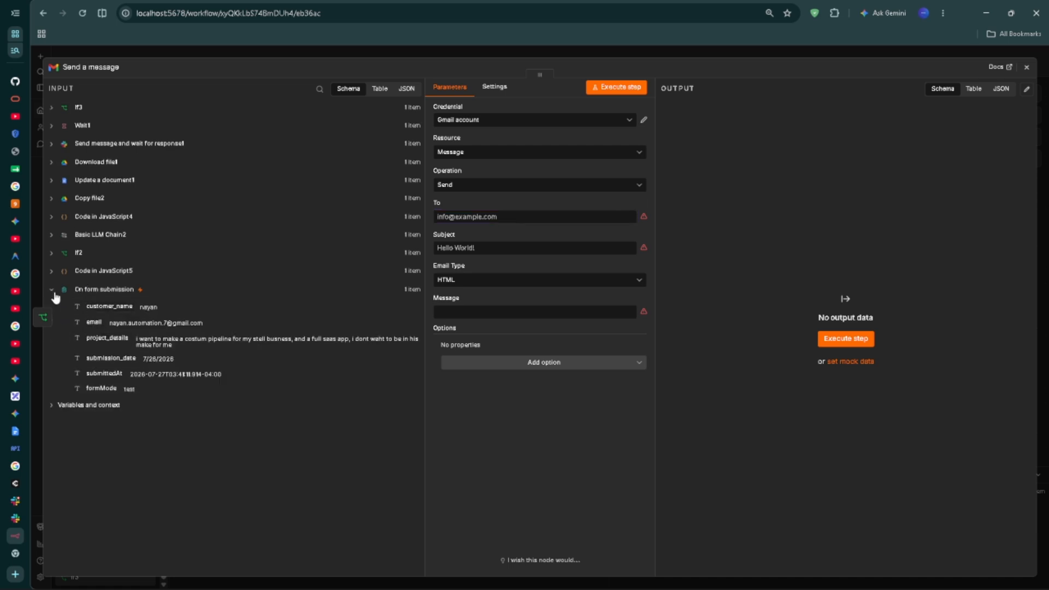
pyautogui.click(77, 292)
pyautogui.click(60, 272)
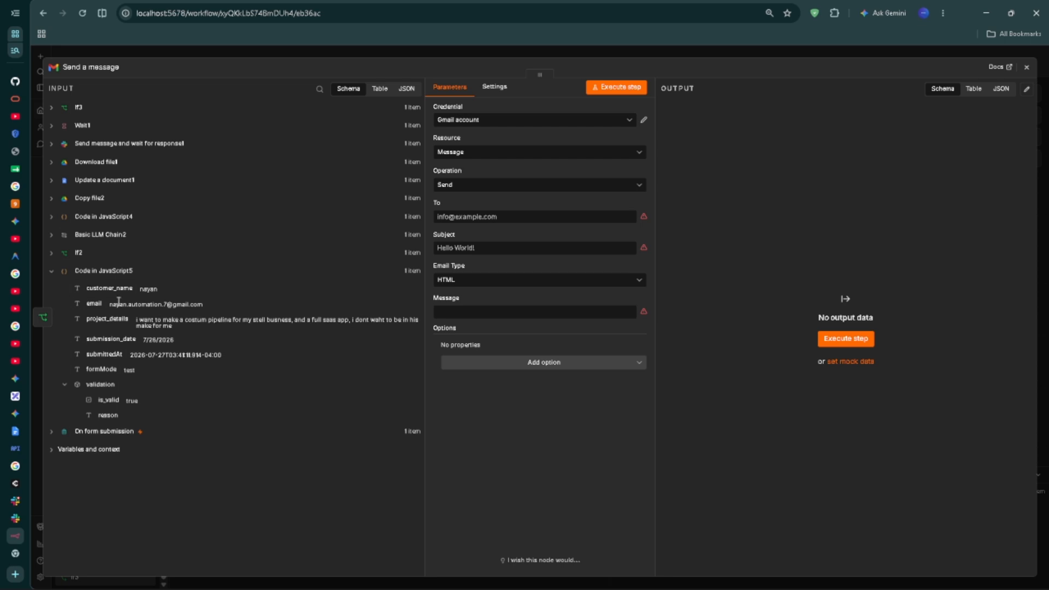
pyautogui.moveTo(111, 306); pyautogui.dragTo(452, 219)
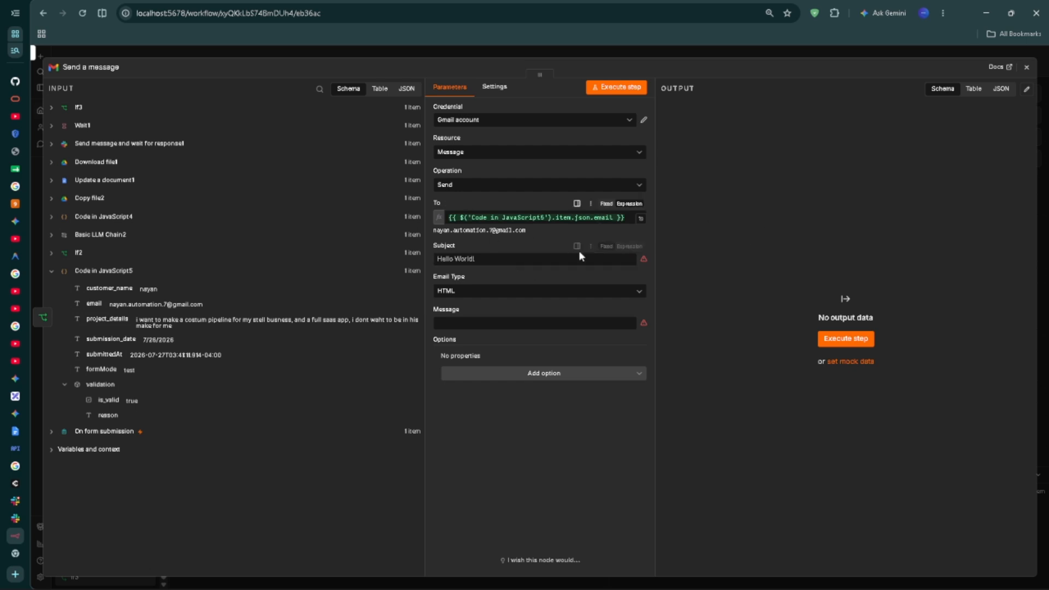
# Step: Map the Gmail subject and message to email_subject and email_body from Code in JavaScript4, and set the email type to Text
pyautogui.click(479, 260)
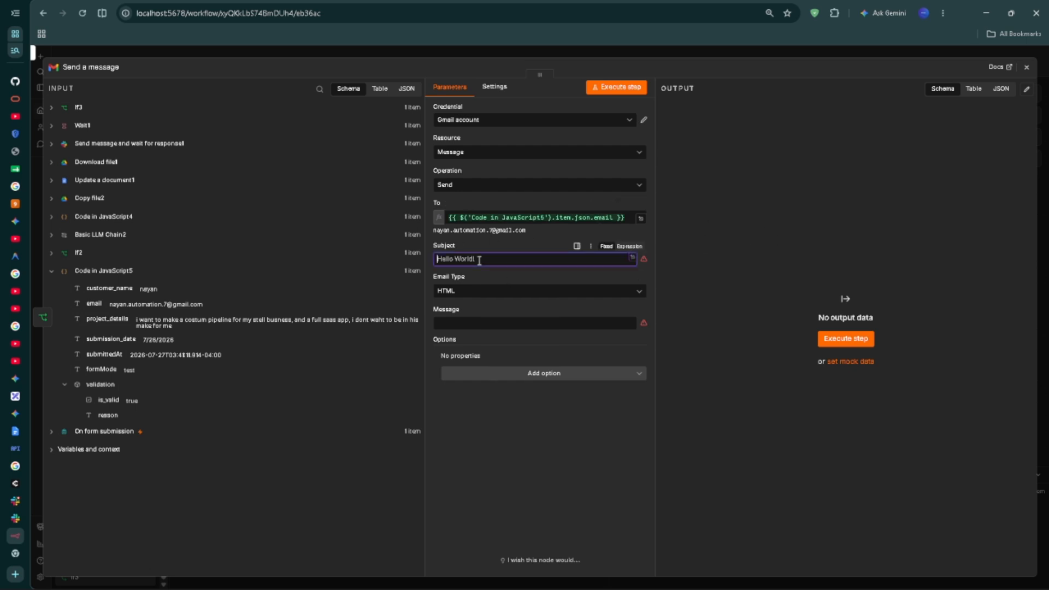
pyautogui.click(55, 220)
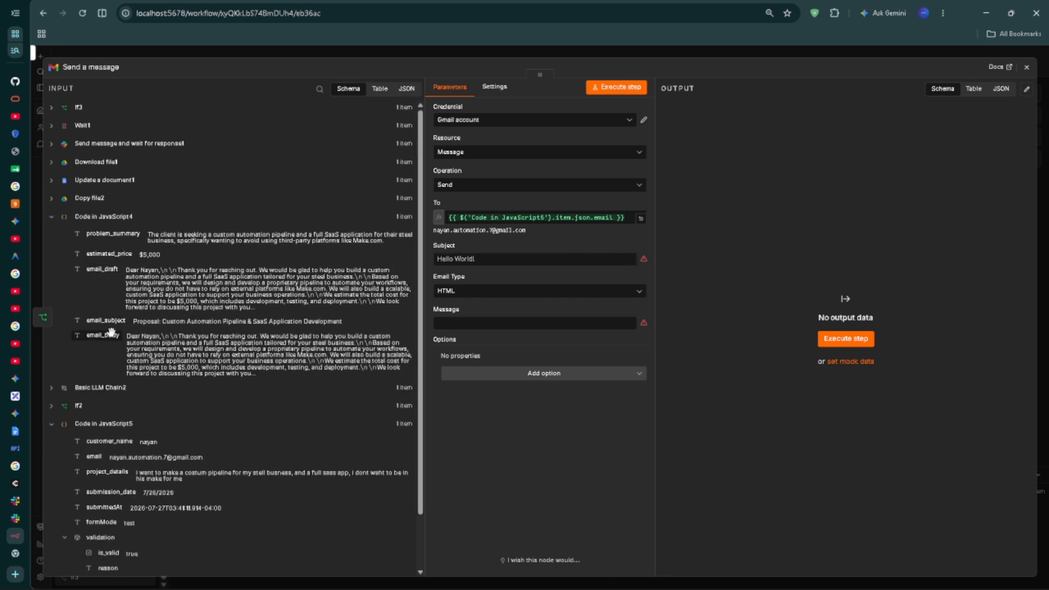
pyautogui.moveTo(119, 321); pyautogui.dragTo(442, 261)
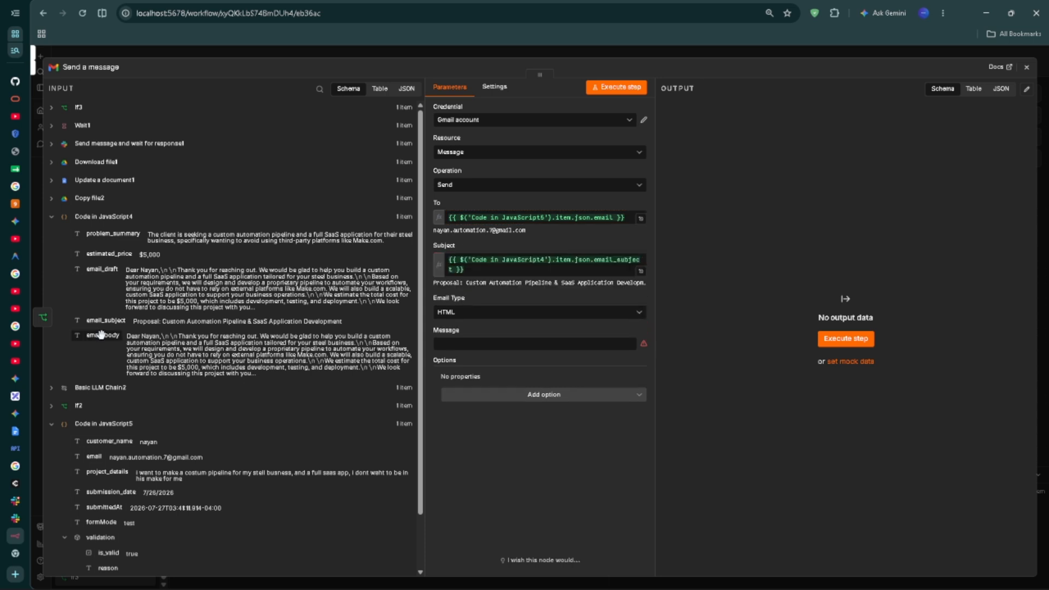
pyautogui.moveTo(104, 336); pyautogui.dragTo(460, 344)
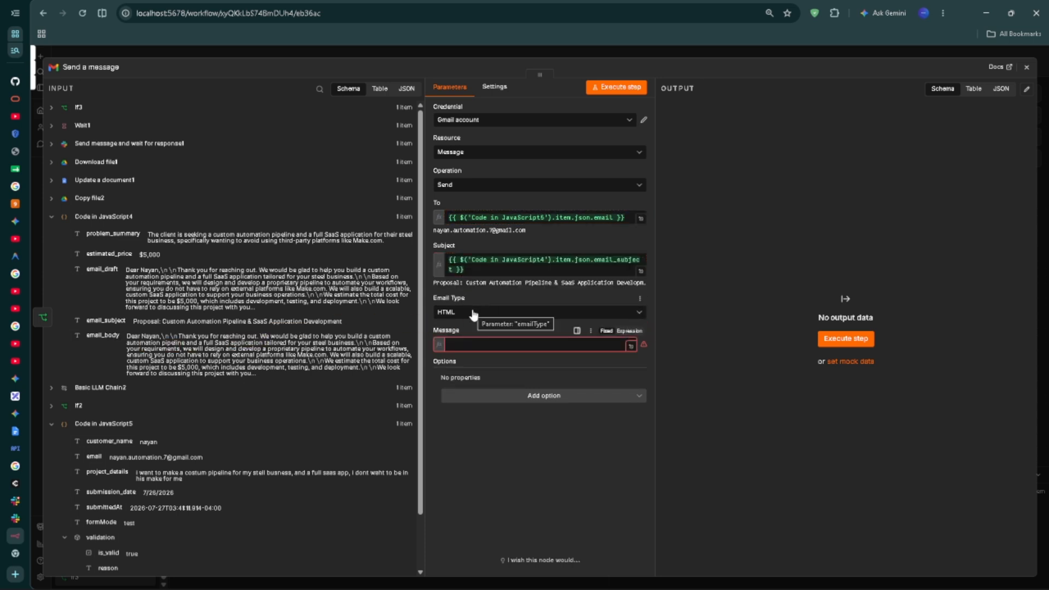
pyautogui.click(484, 312)
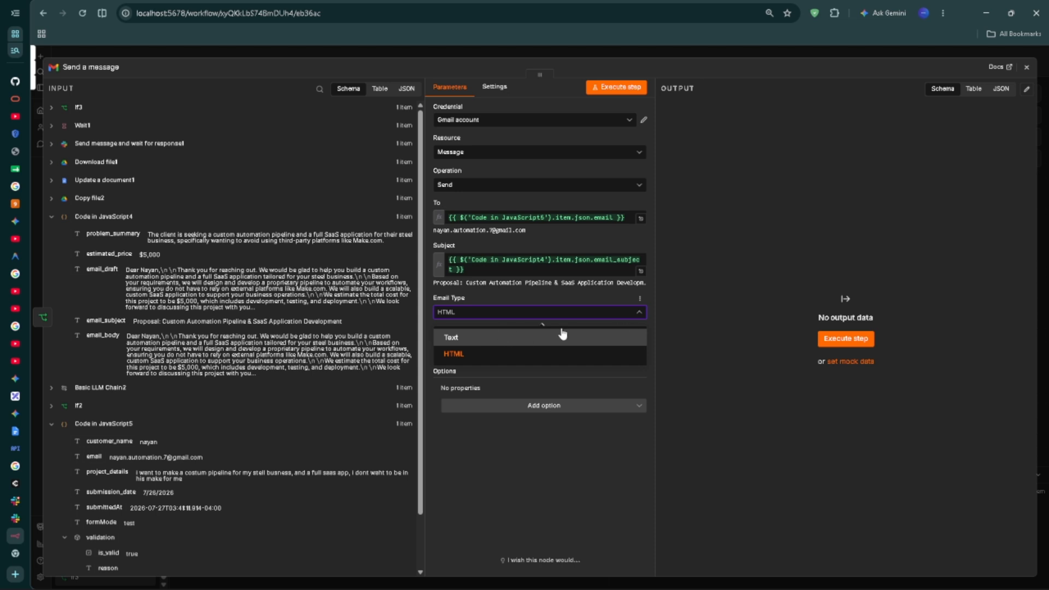
pyautogui.click(562, 335)
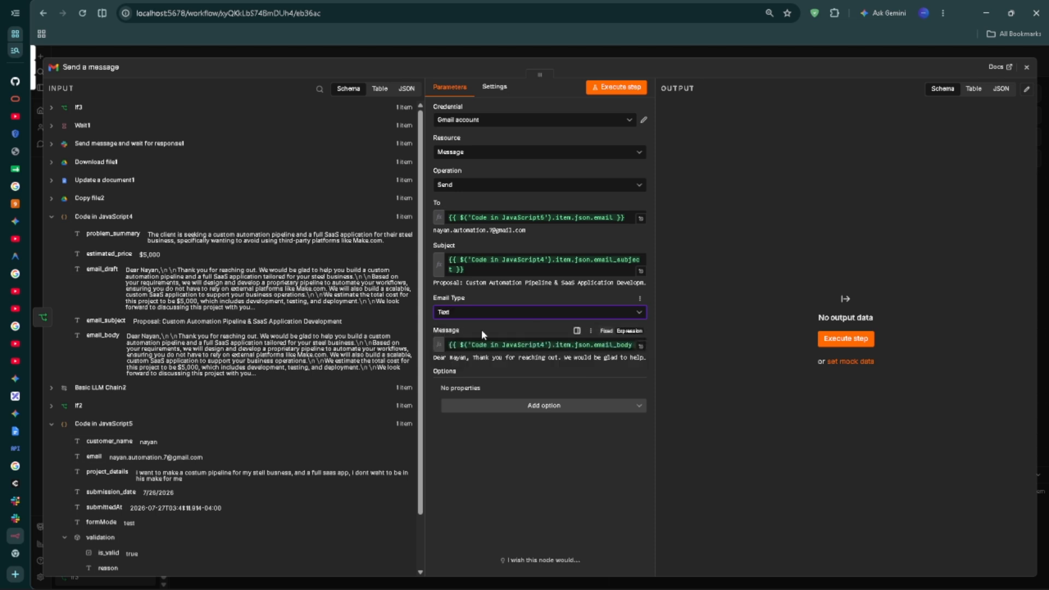
# Step: Add the Append n8n Attribution option to the Gmail node, switch it off and return to the canvas
pyautogui.click(595, 411)
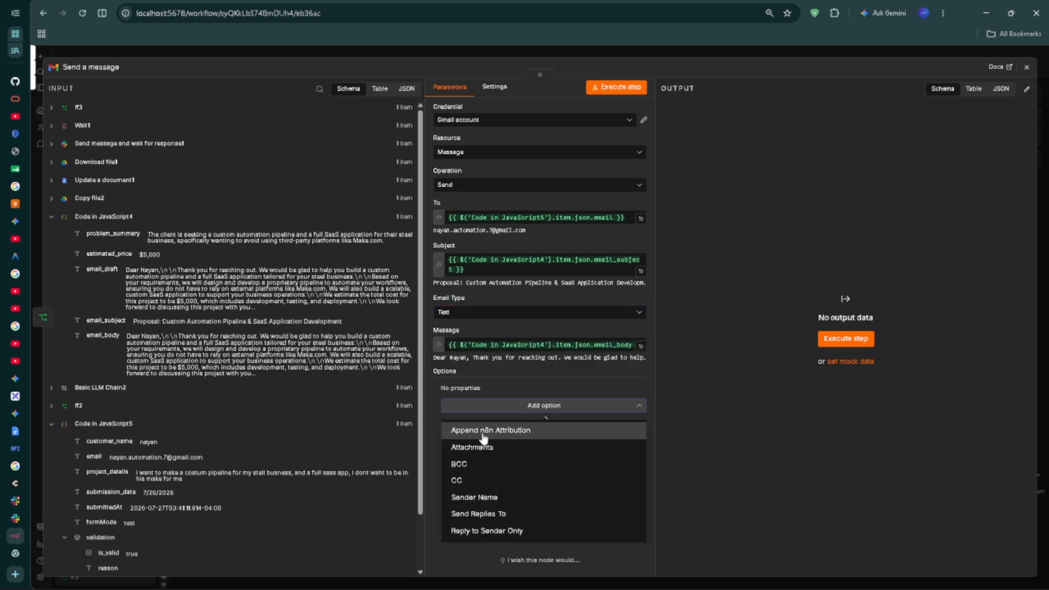
pyautogui.click(518, 430)
pyautogui.click(539, 423)
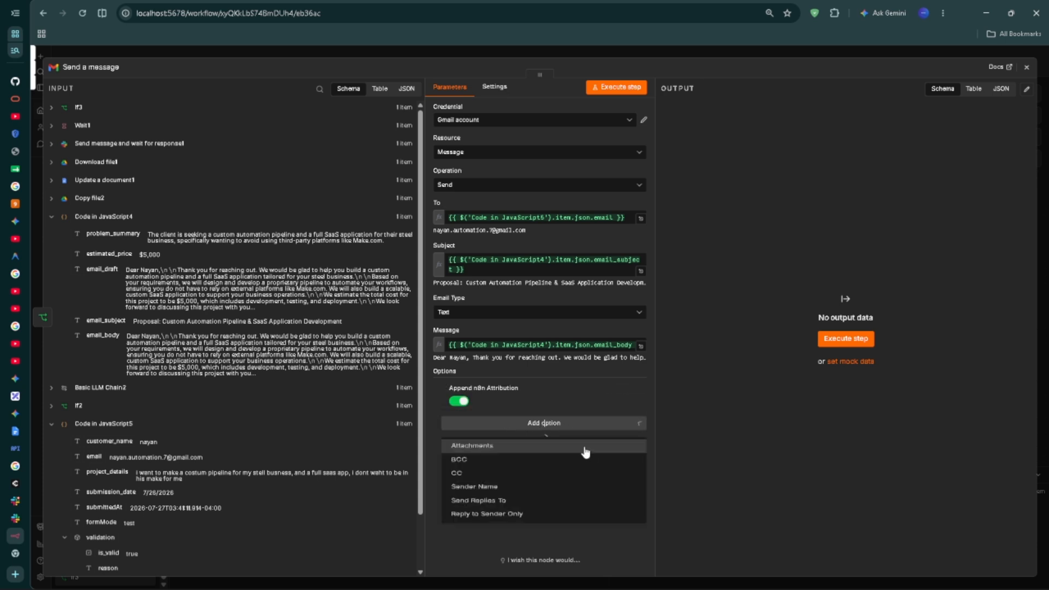
pyautogui.click(460, 403)
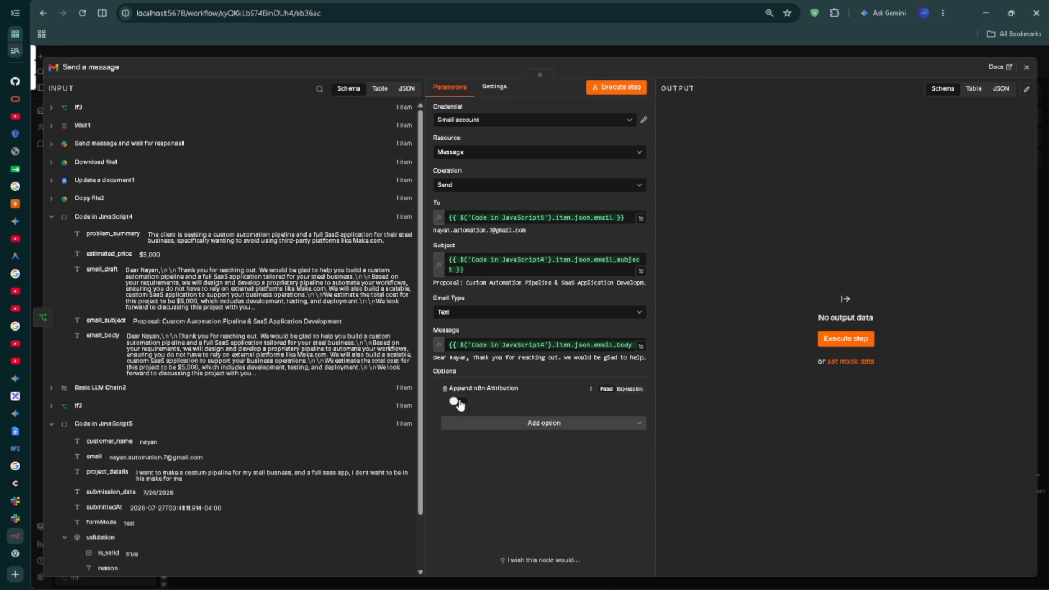
pyautogui.click(460, 403)
pyautogui.click(1026, 69)
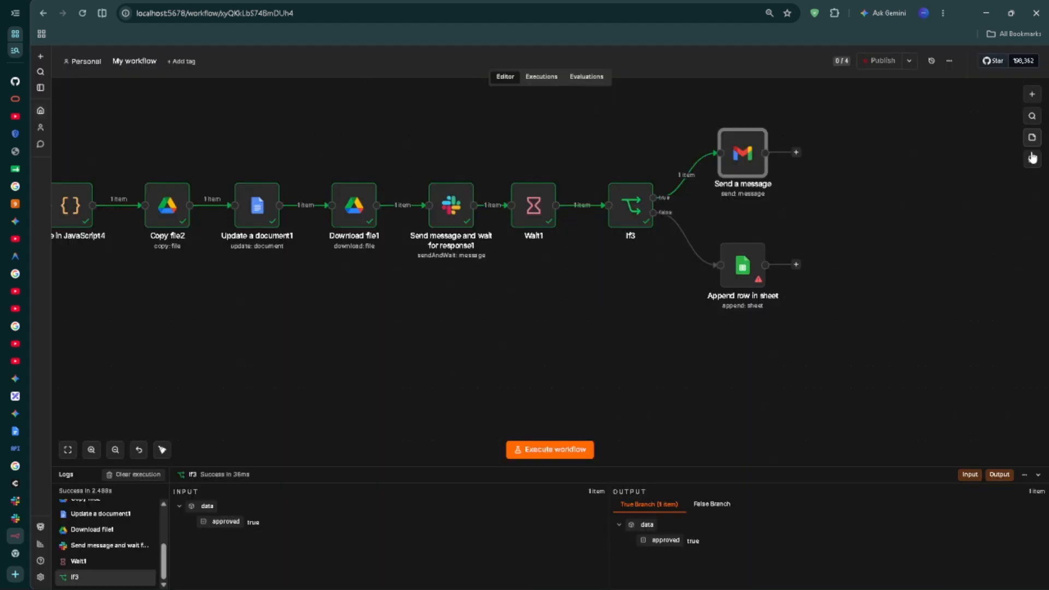
# Step: Select "Untitled spreadsheet" as the document for the Append Row node
pyautogui.doubleClick(745, 271)
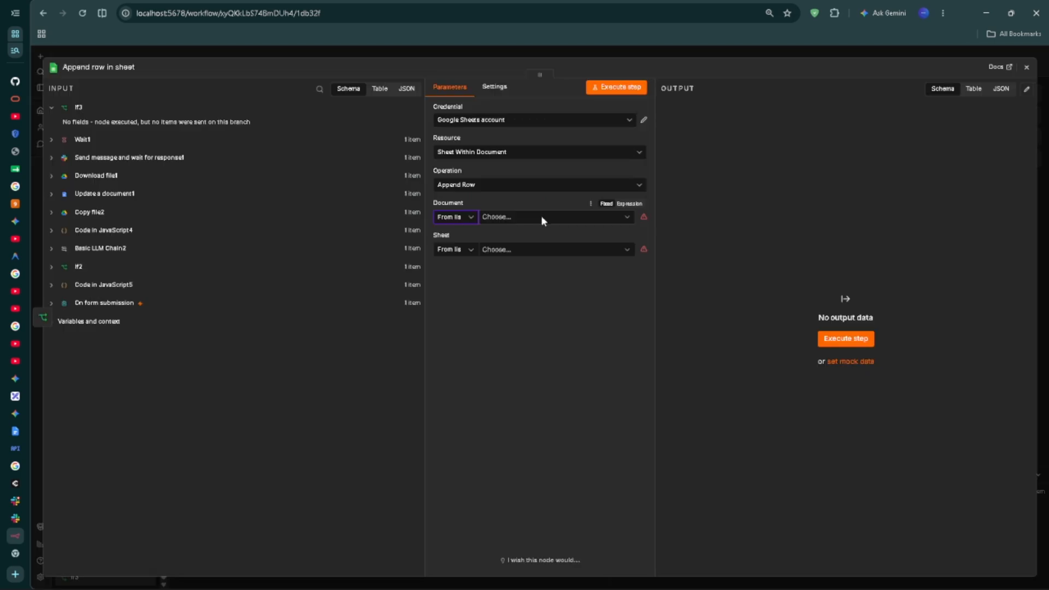
pyautogui.click(543, 216)
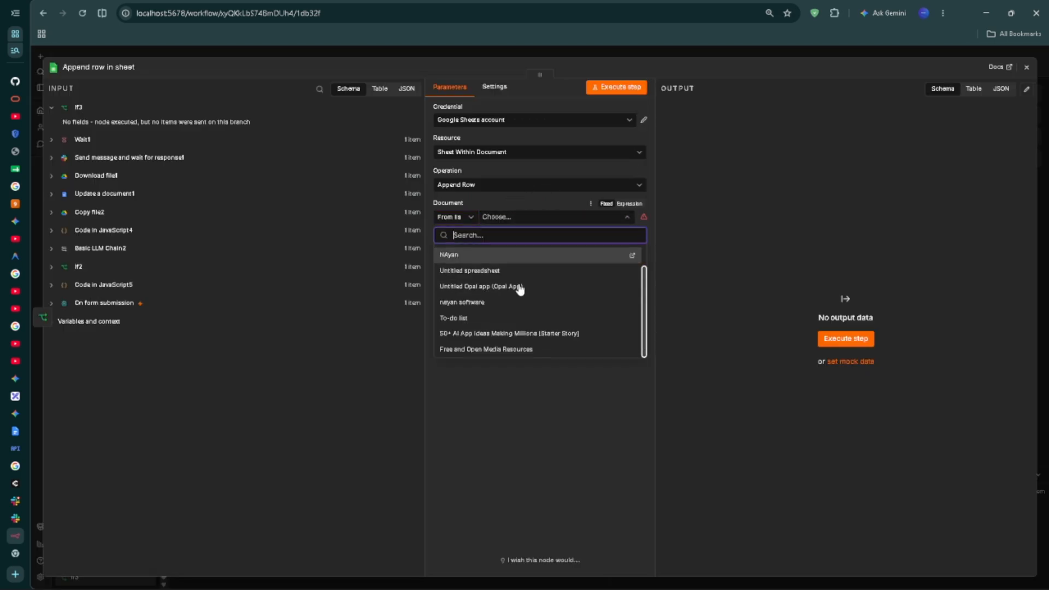
pyautogui.scroll(-1, 520, 290)
pyautogui.scroll(2, 508, 285)
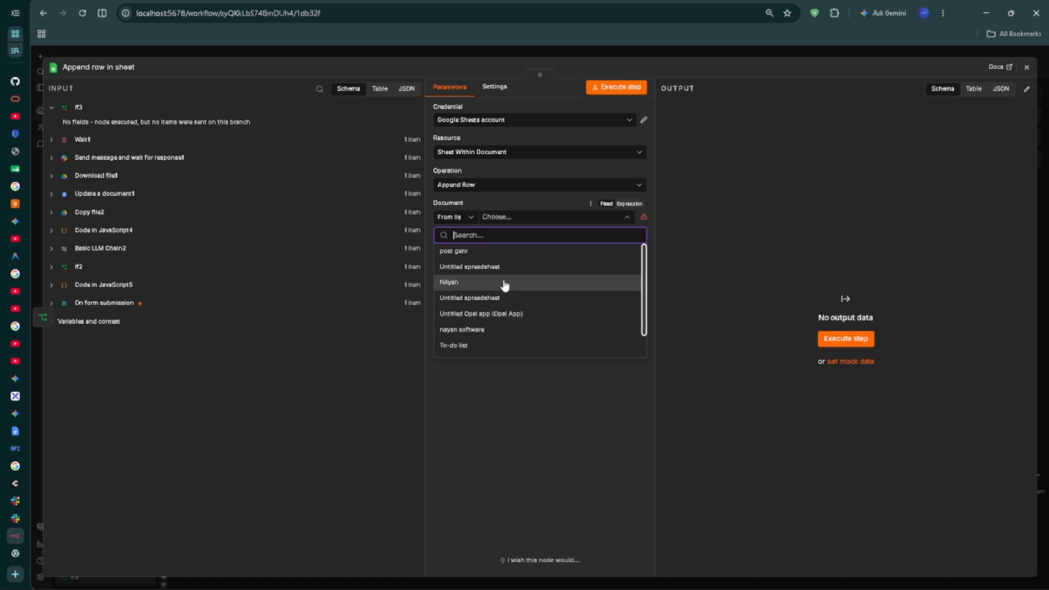
pyautogui.click(634, 302)
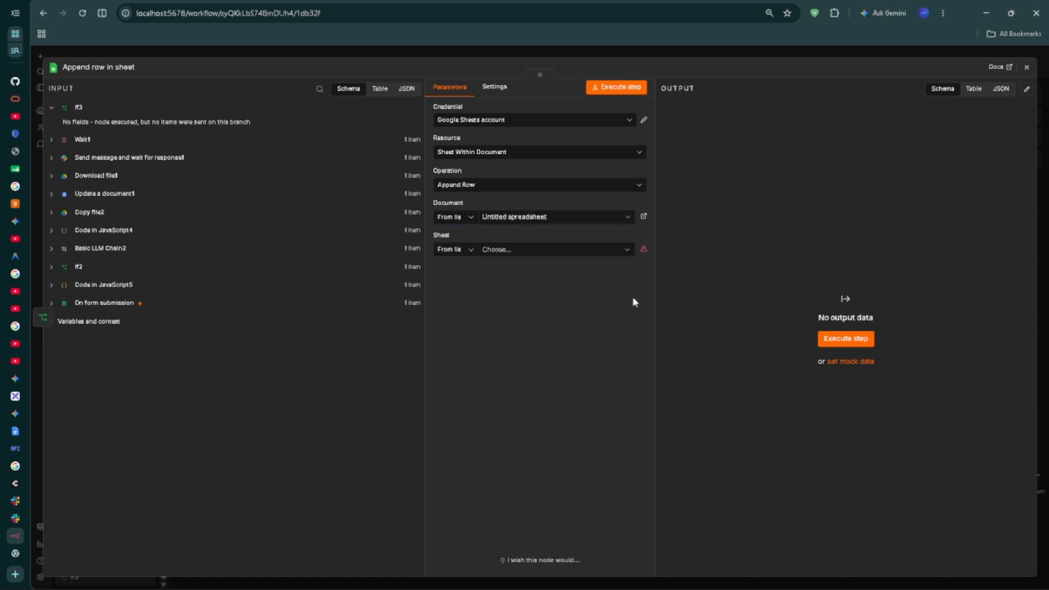
# Step: Open the selected spreadsheet in Google Sheets to inspect its contents, and return to the n8n node settings
pyautogui.click(644, 218)
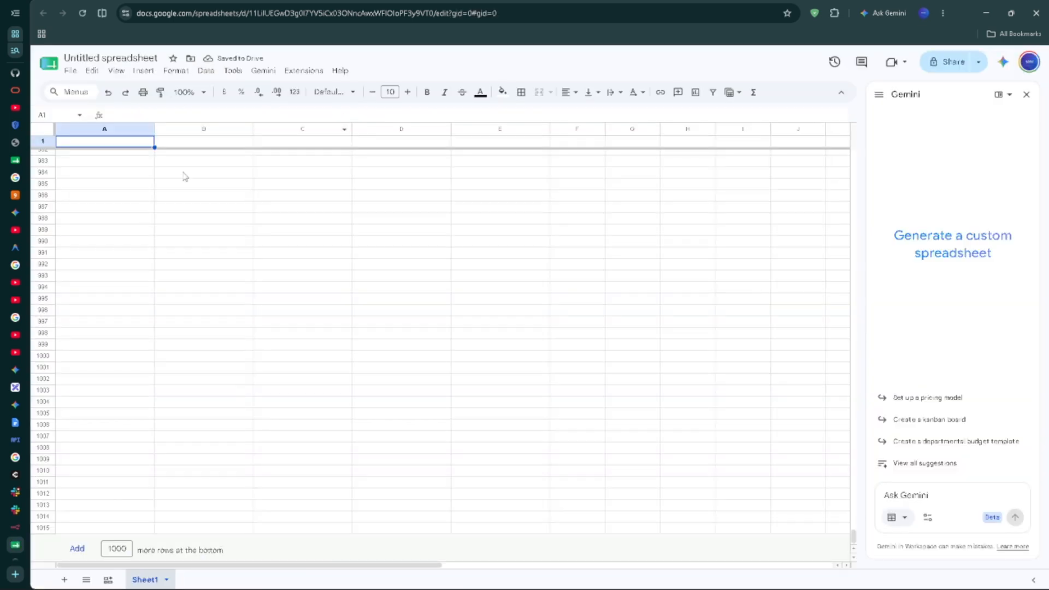
pyautogui.moveTo(686, 570)
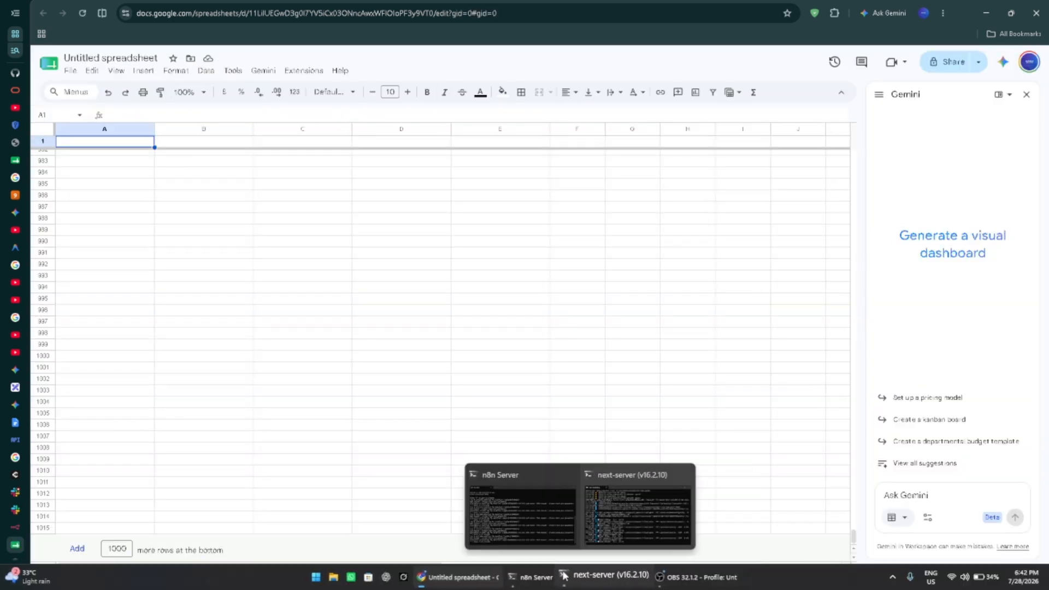
pyautogui.click(16, 528)
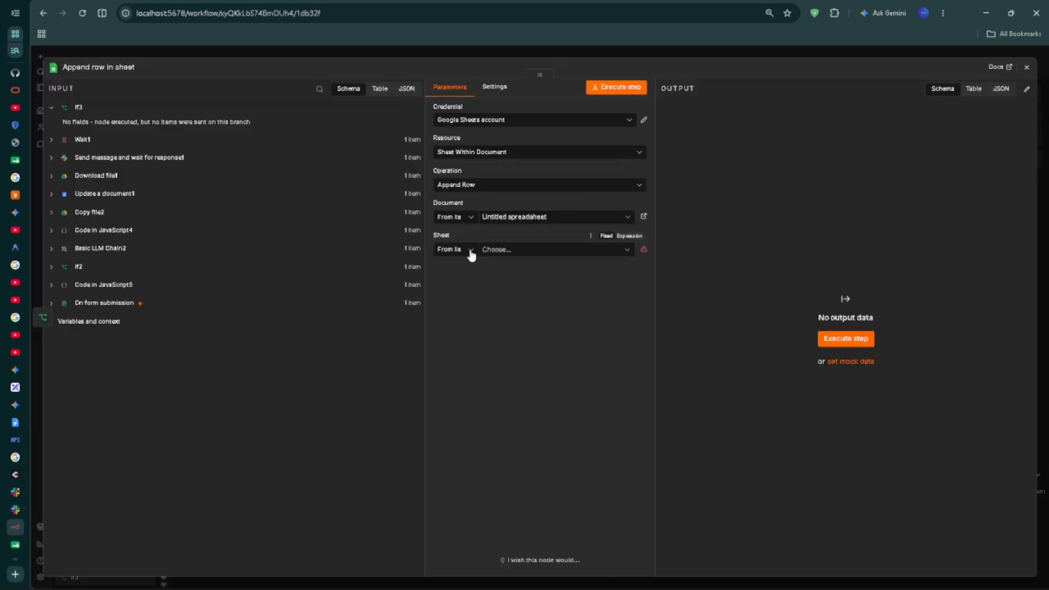
# Step: Select Sheet1 with Map Automatically column mapping for the Append Row node, execute it and return to the canvas
pyautogui.click(497, 252)
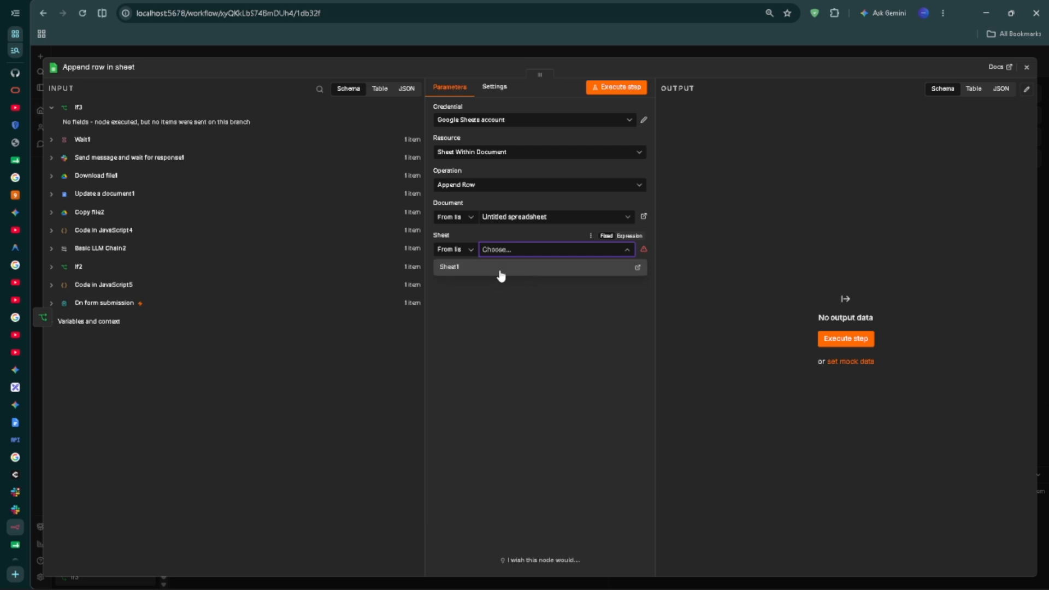
pyautogui.click(499, 277)
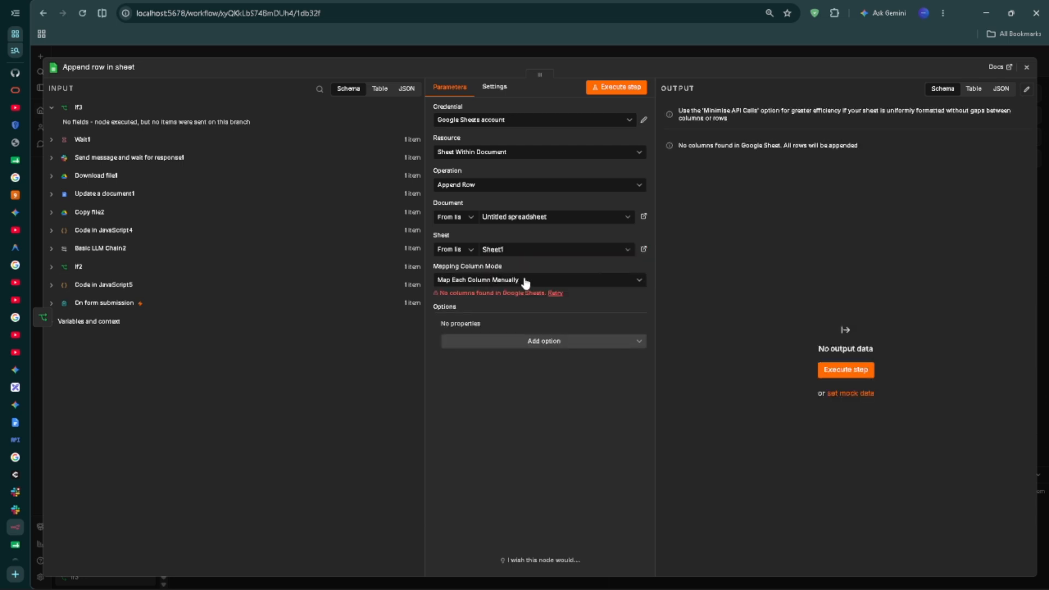
pyautogui.click(538, 283)
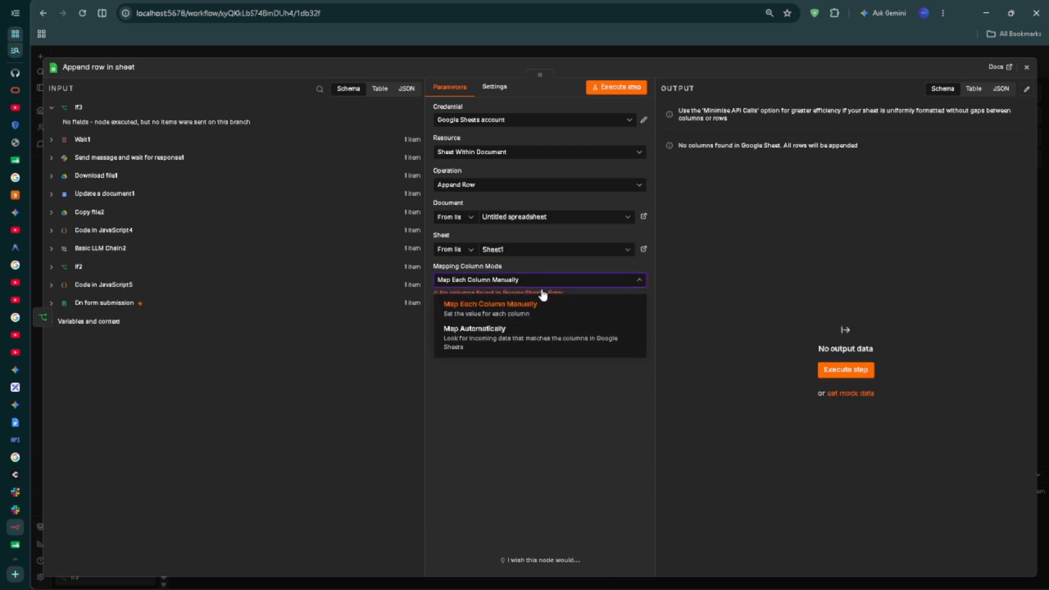
pyautogui.click(530, 334)
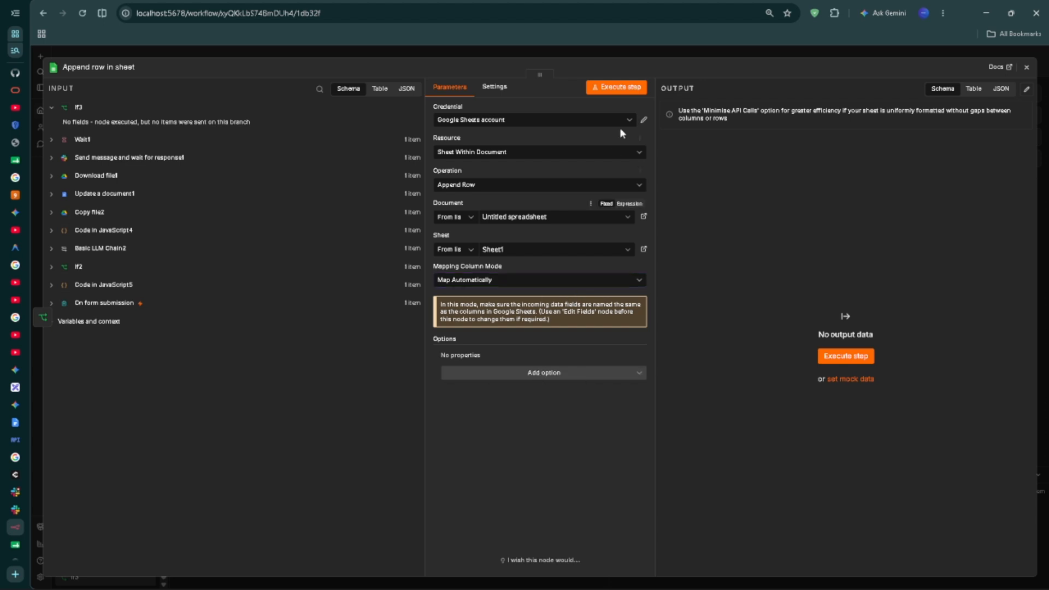
pyautogui.click(618, 88)
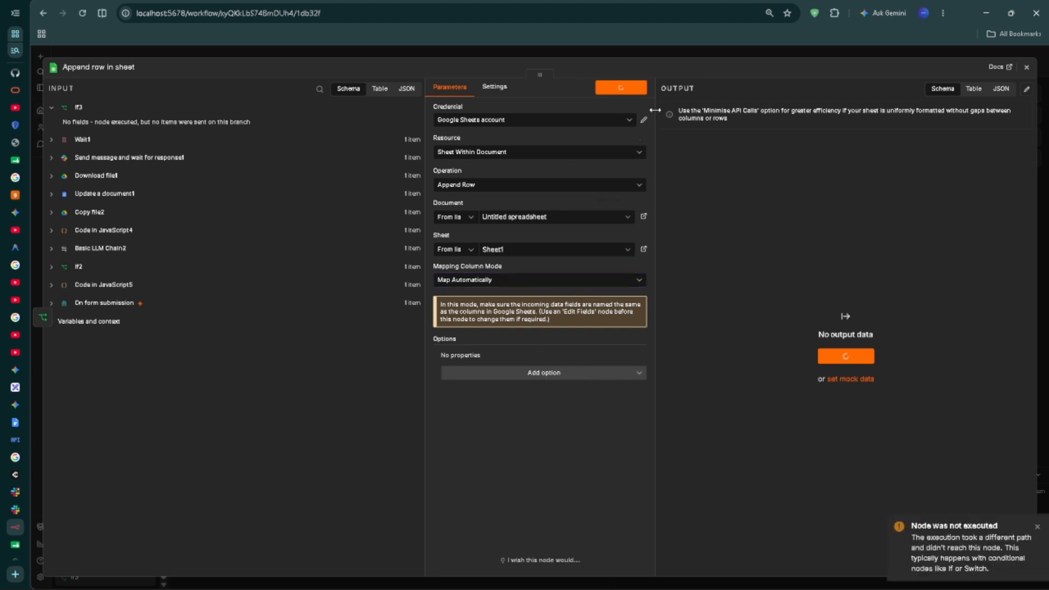
pyautogui.click(1027, 69)
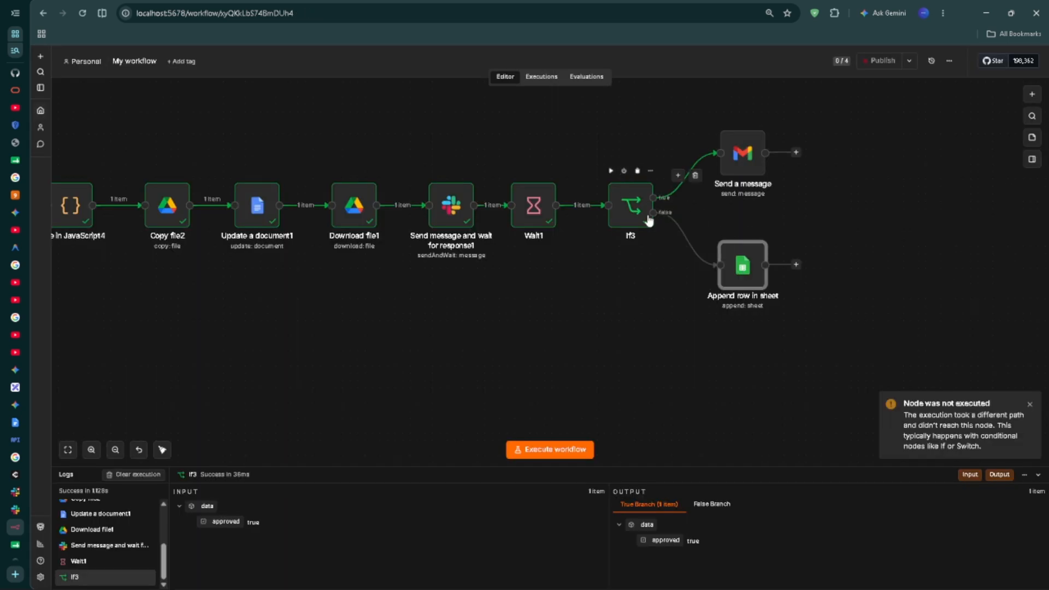
# Step: Change the If3 condition's comparison value to false, execute the node and return to the canvas
pyautogui.doubleClick(626, 210)
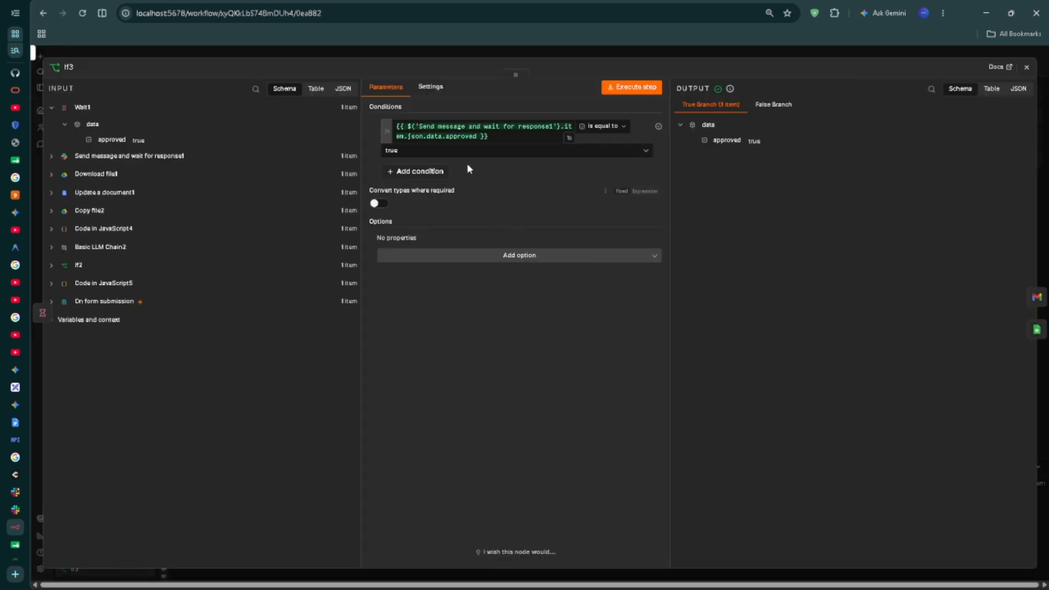
pyautogui.click(463, 153)
pyautogui.click(419, 190)
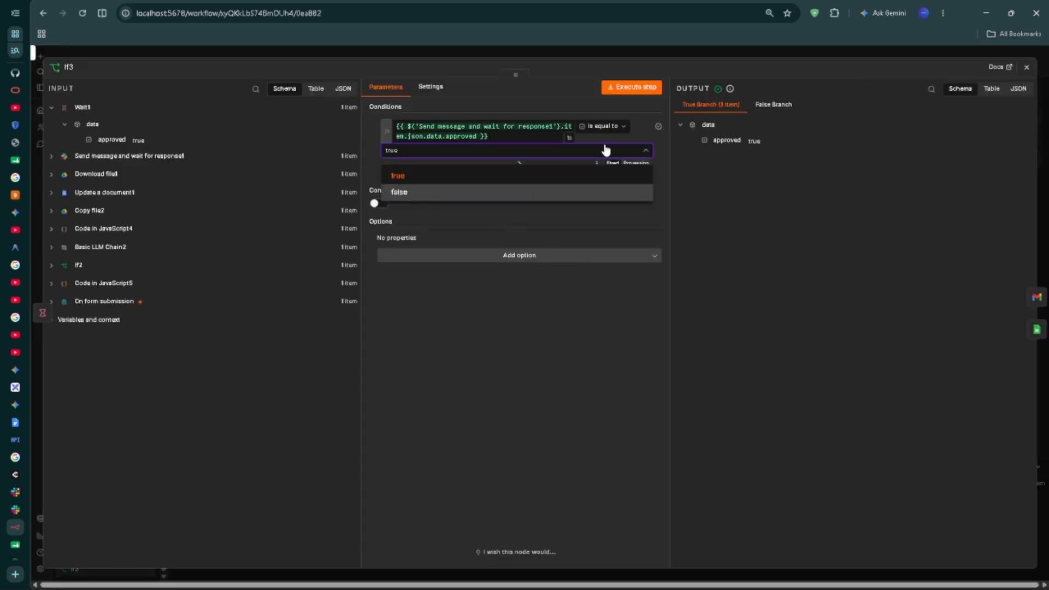
pyautogui.click(637, 94)
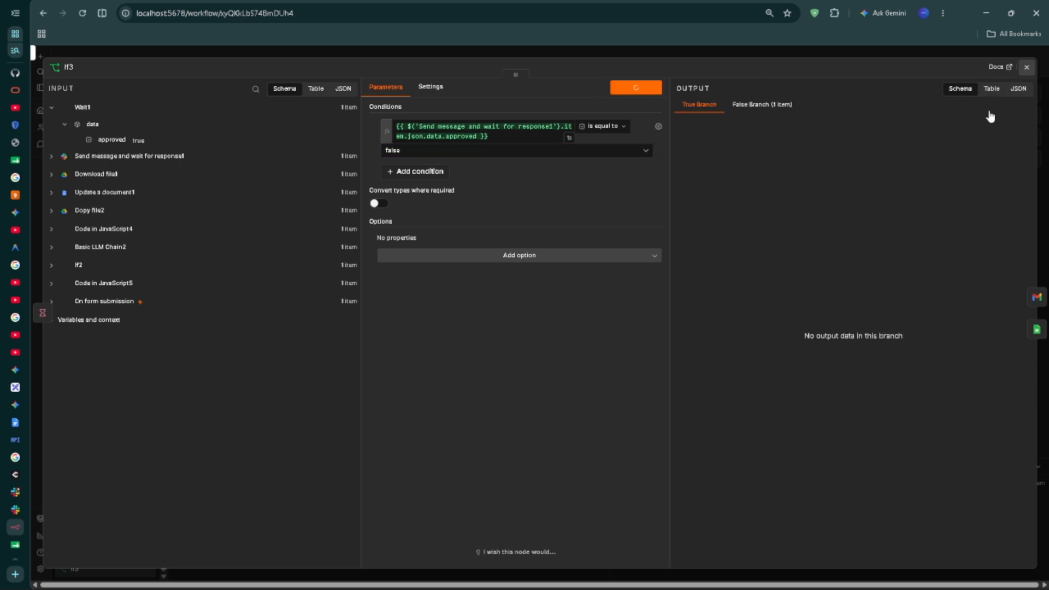
pyautogui.press('Escape')
# Step: Check the Google Sheets spreadsheet for the appended row and return to the n8n workflow
pyautogui.hotkey('ctrl', 'Tab')
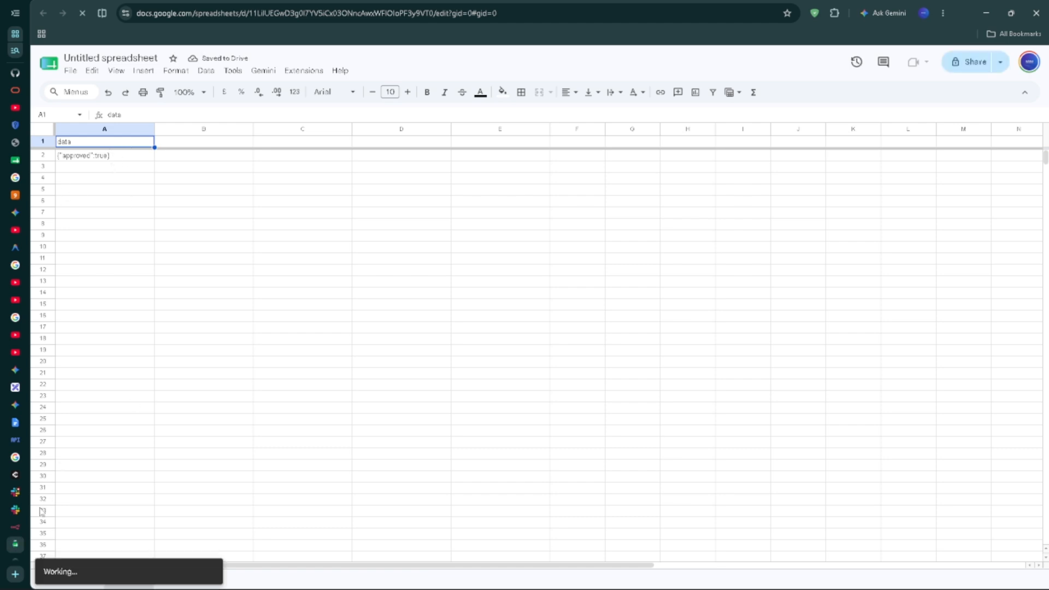
pyautogui.moveTo(15, 529)
pyautogui.hotkey('ctrl', 'shift', 'Tab')
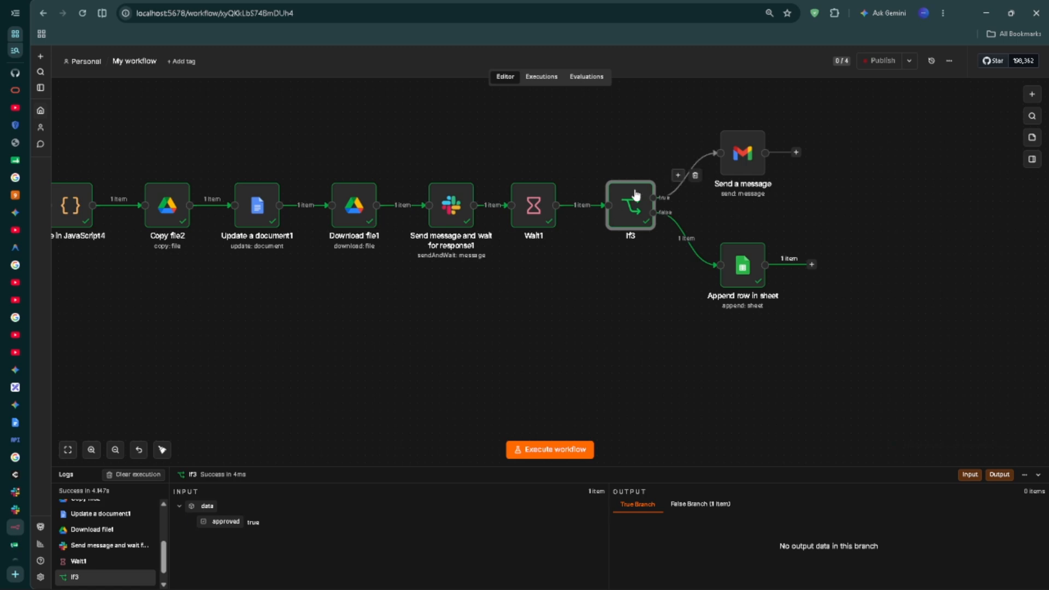
# Step: Reopen the Append row in sheet node, set its mapping mode to Map Each Column Manually and remove the data column
pyautogui.click(733, 271)
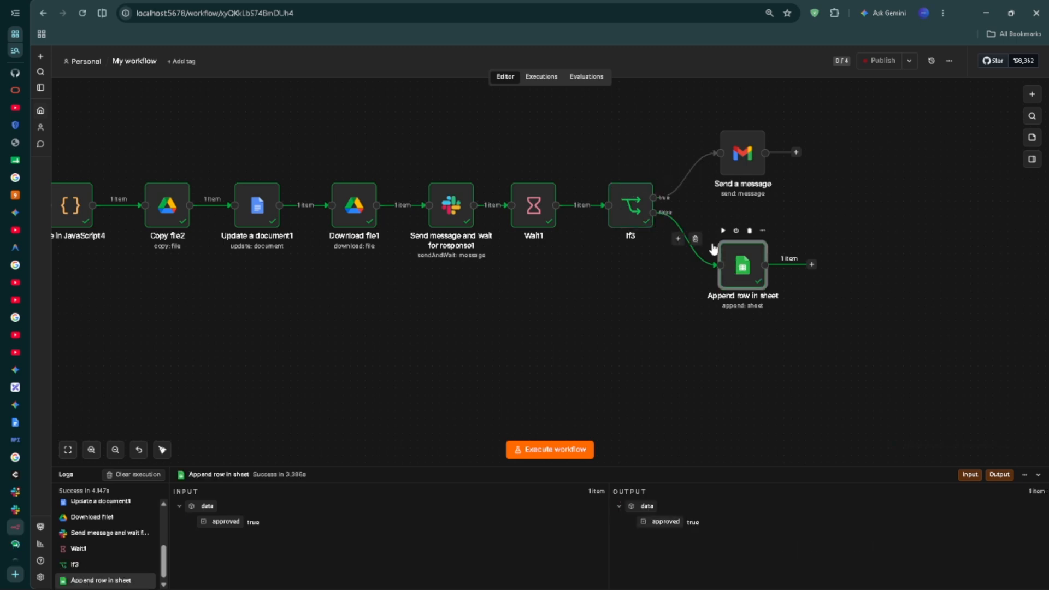
pyautogui.doubleClick(746, 270)
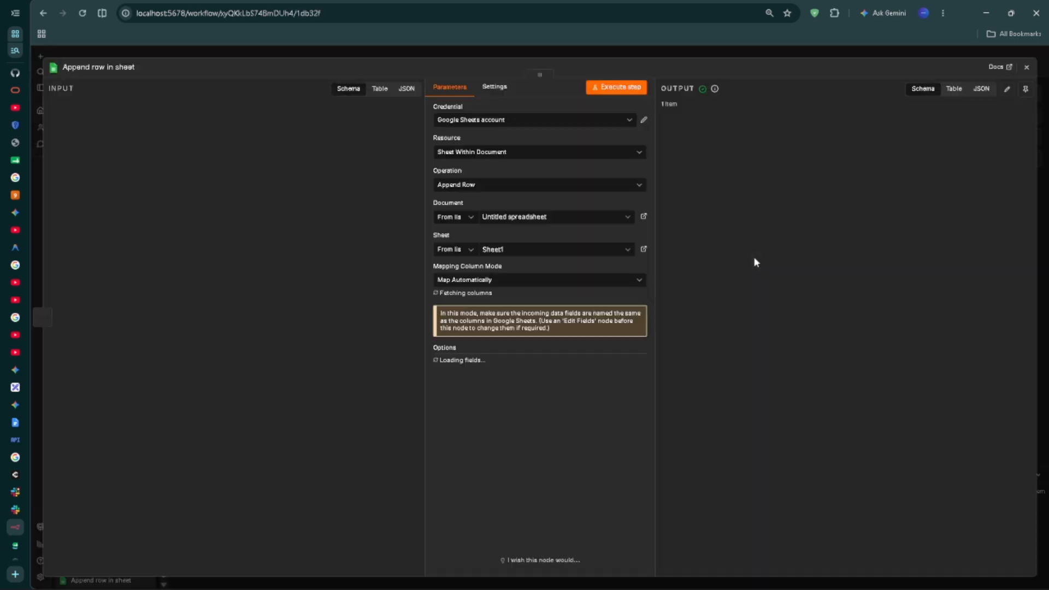
pyautogui.click(535, 283)
pyautogui.click(503, 302)
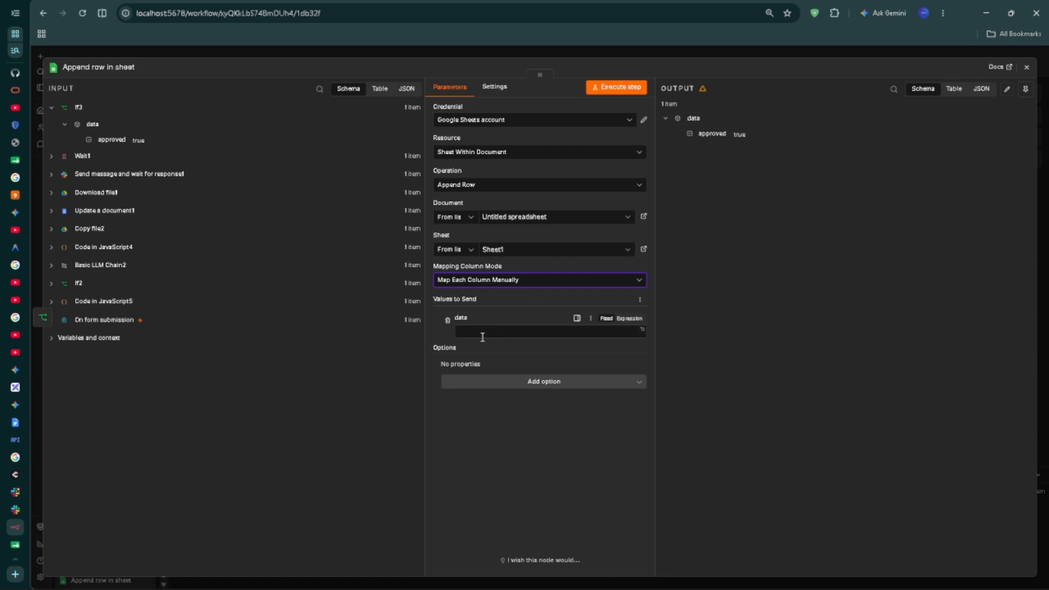
pyautogui.click(543, 332)
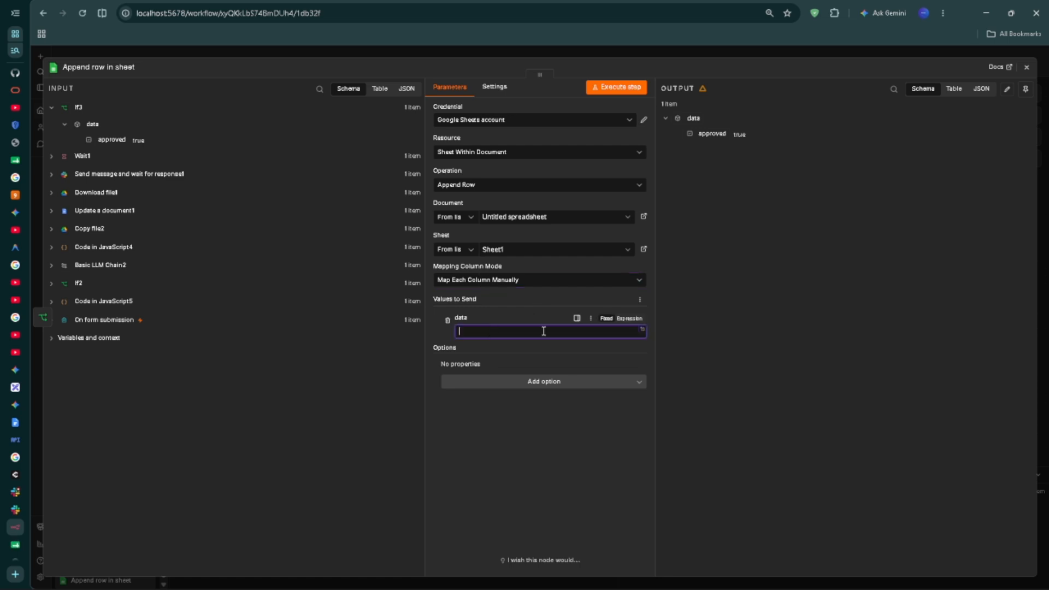
pyautogui.click(447, 320)
pyautogui.click(501, 335)
pyautogui.click(466, 333)
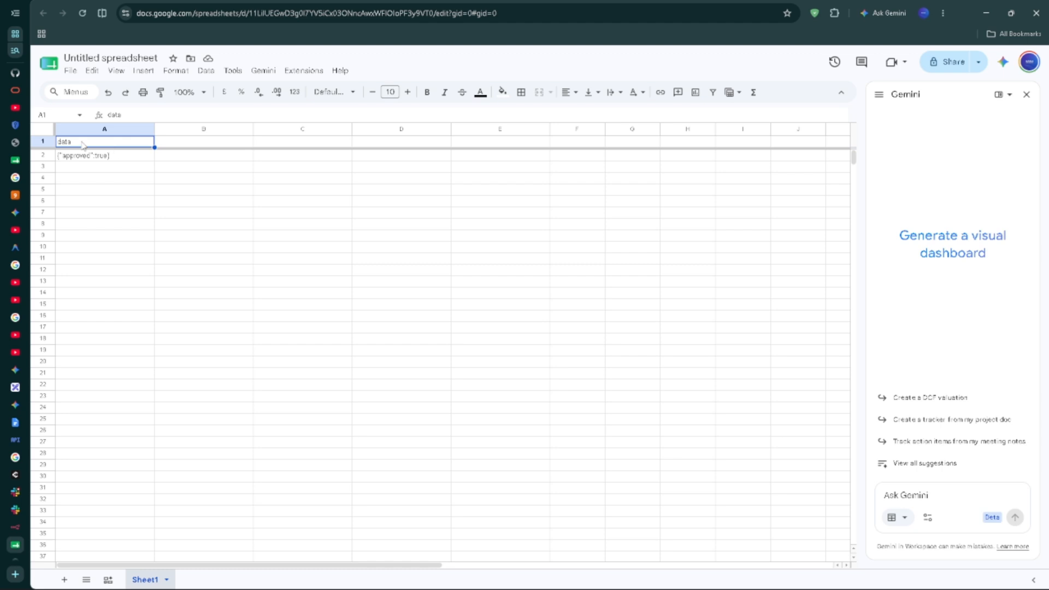
# Step: Clear cells A1 and A2 in the Google Sheets spreadsheet
pyautogui.press('Delete')
pyautogui.click(122, 158)
pyautogui.press('Delete')
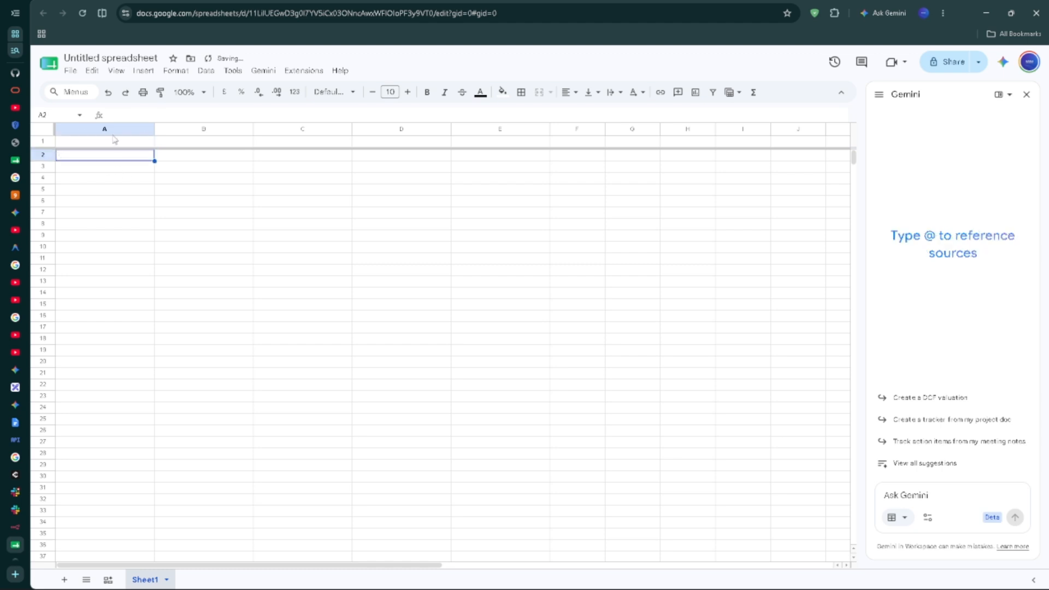
# Step: Fill header cells A1 to D1 with the form field names customer_name, email, project_details and submittedAt
pyautogui.click(115, 143)
pyautogui.click(15, 527)
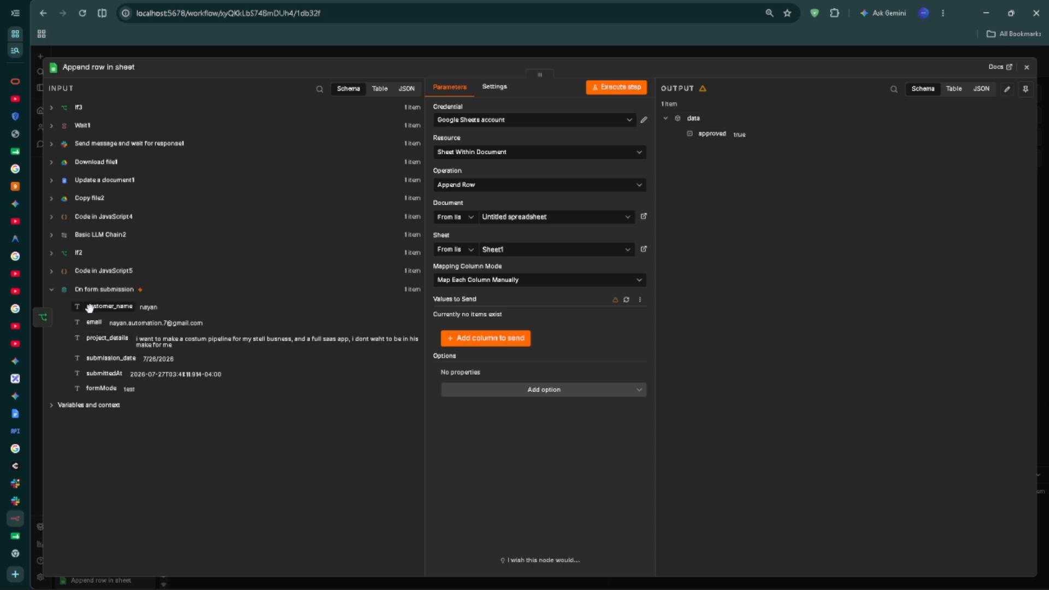
pyautogui.hotkey('ctrl', 'Tab')
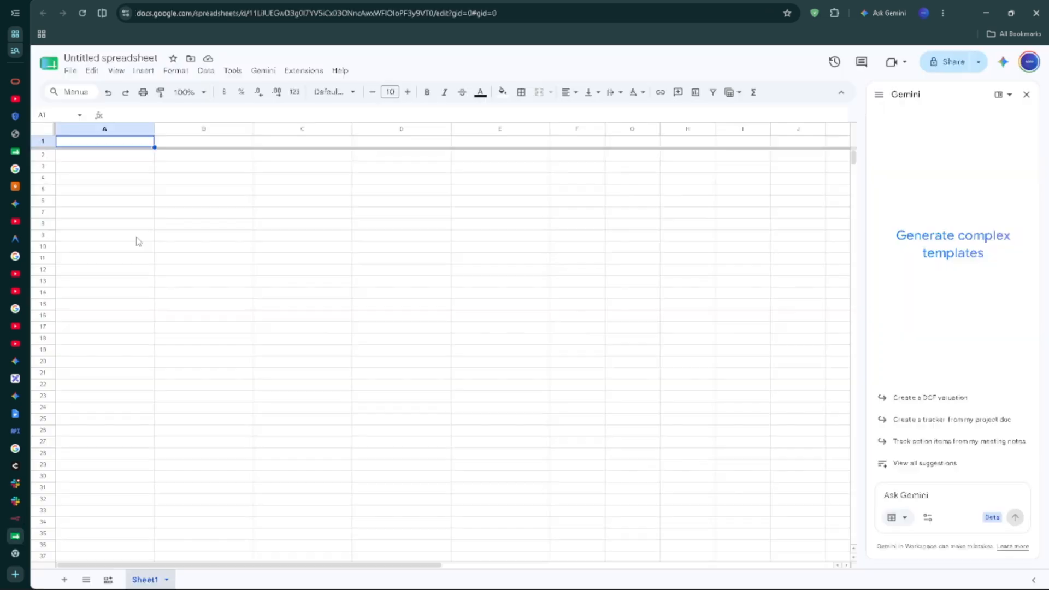
pyautogui.write('customer_name')
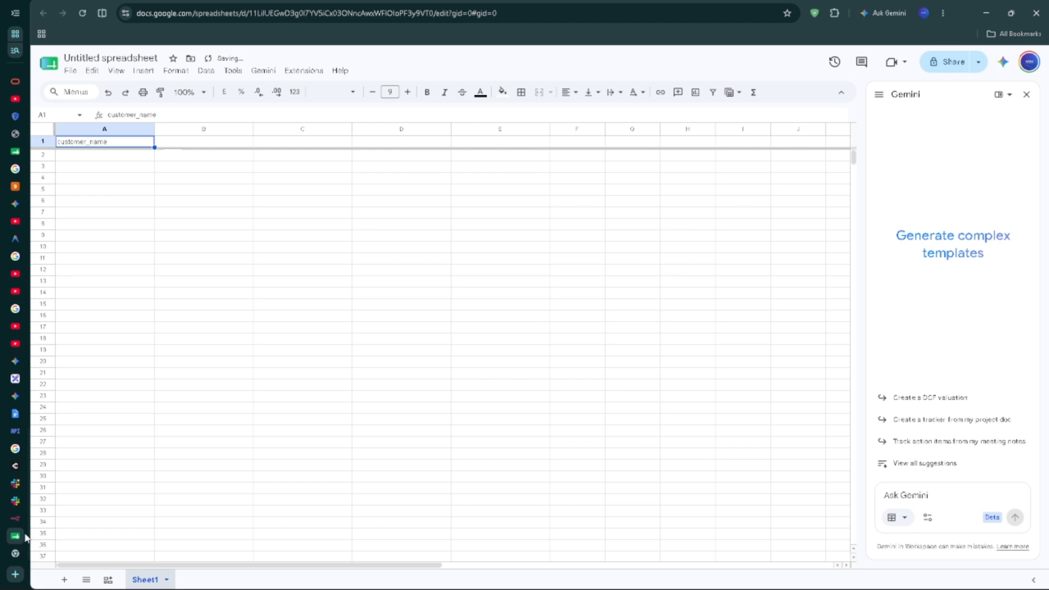
pyautogui.hotkey('ctrl', 'shift', 'Tab')
pyautogui.moveTo(688, 153); pyautogui.dragTo(697, 153)
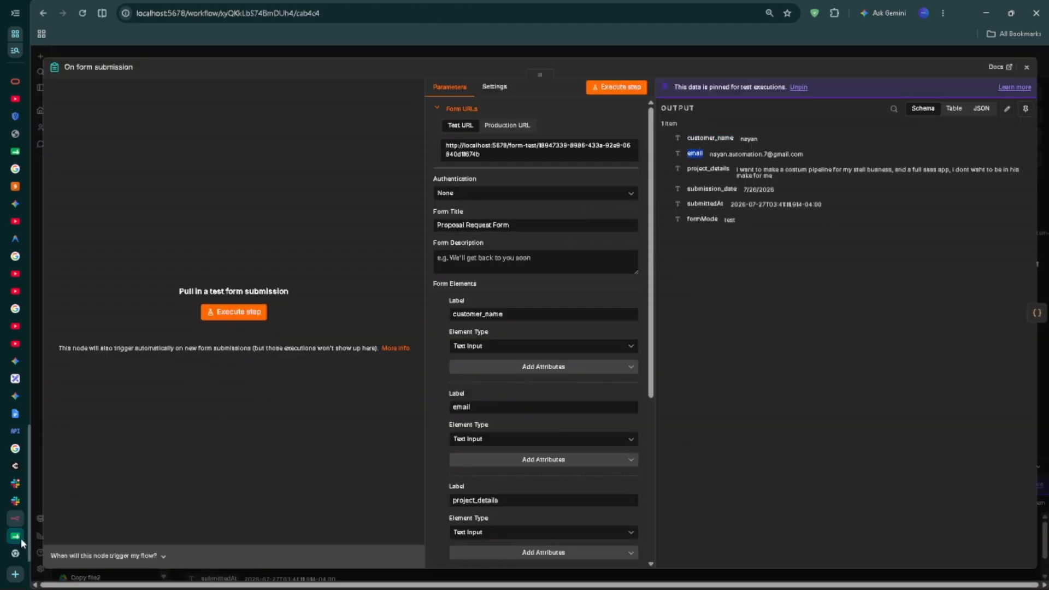
pyautogui.click(20, 538)
pyautogui.click(252, 144)
pyautogui.write('email')
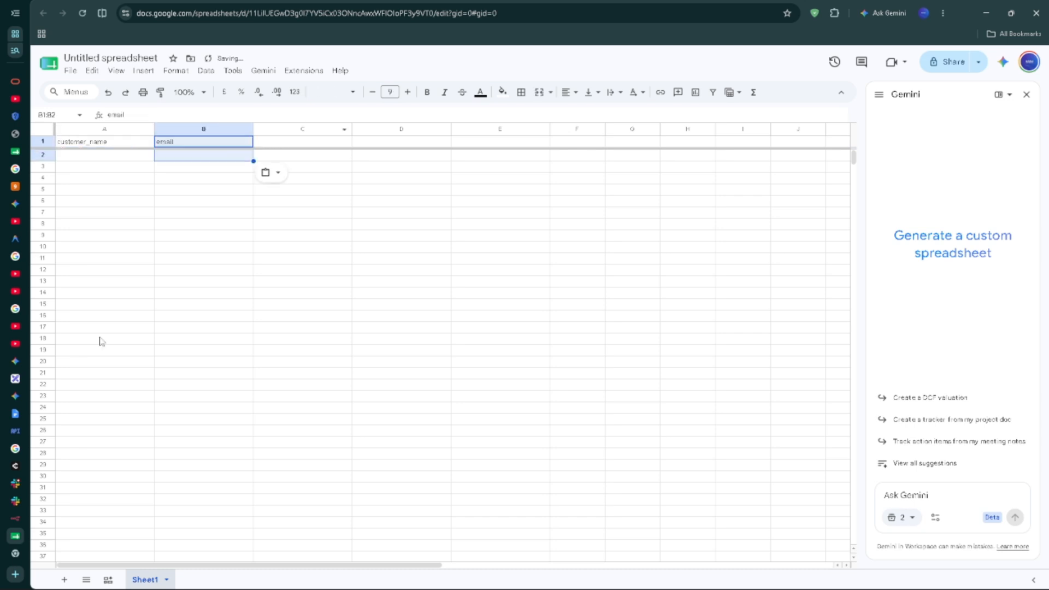
pyautogui.click(15, 518)
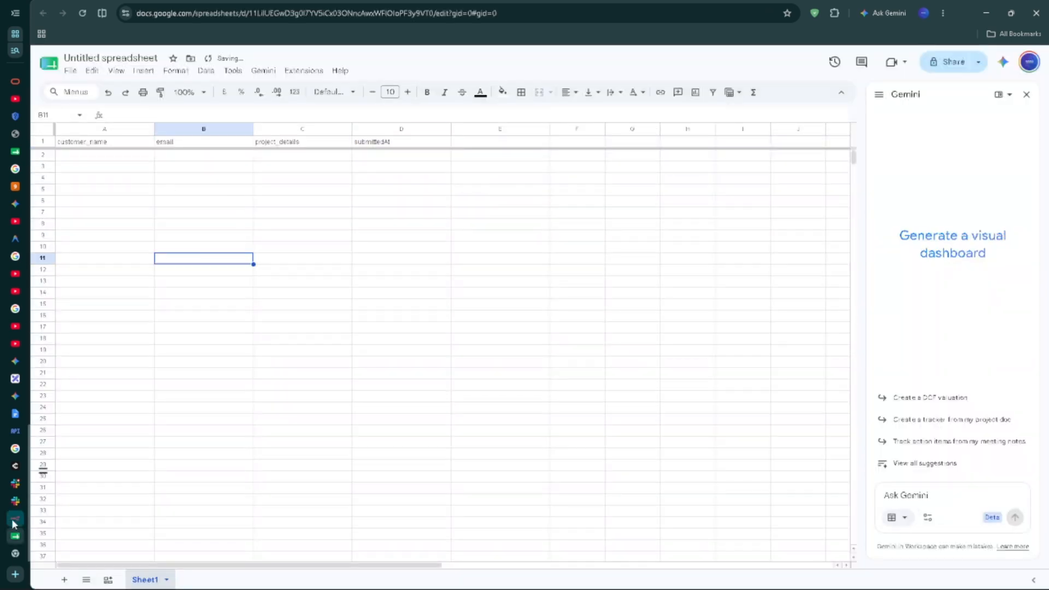
# Step: In the n8n Append Row node, map customer_name, email, project_details and submittedAt from On form submission to the matching columns and execute it
pyautogui.click(16, 519)
pyautogui.click(1027, 67)
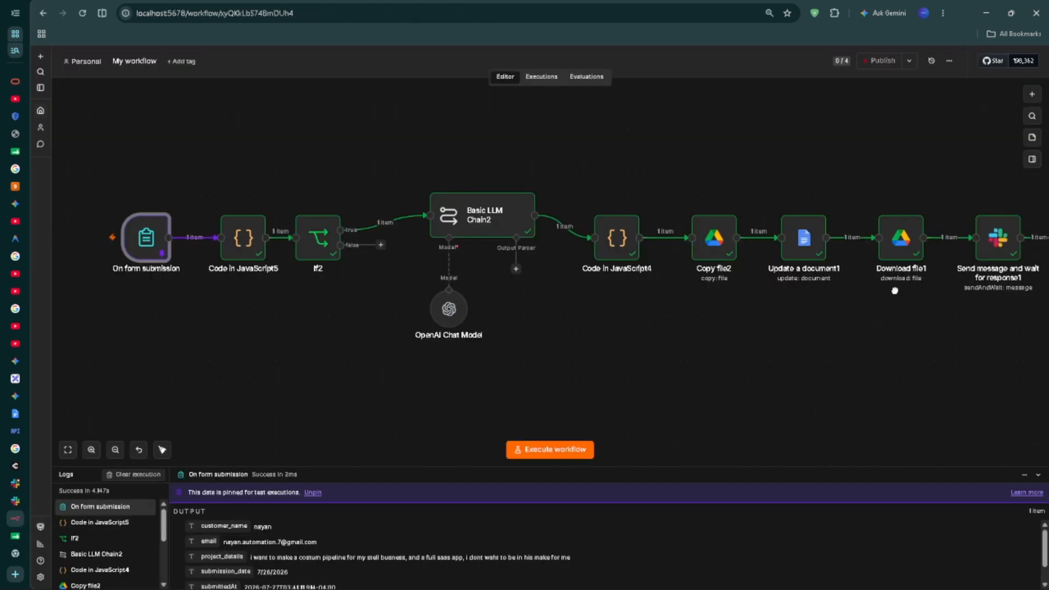
pyautogui.moveTo(909, 300); pyautogui.dragTo(515, 311)
pyautogui.doubleClick(897, 323)
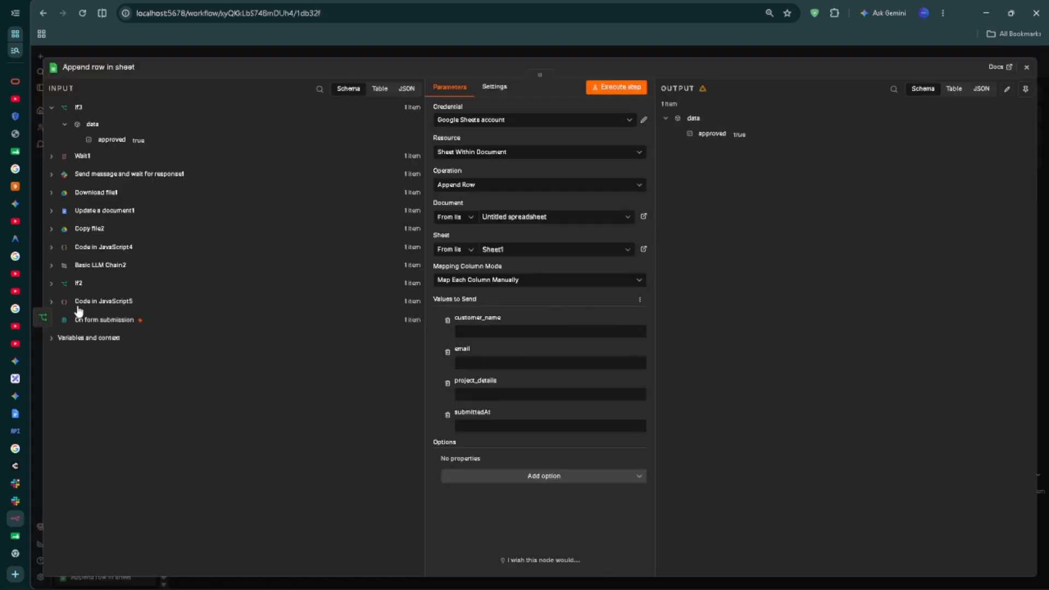
pyautogui.click(62, 322)
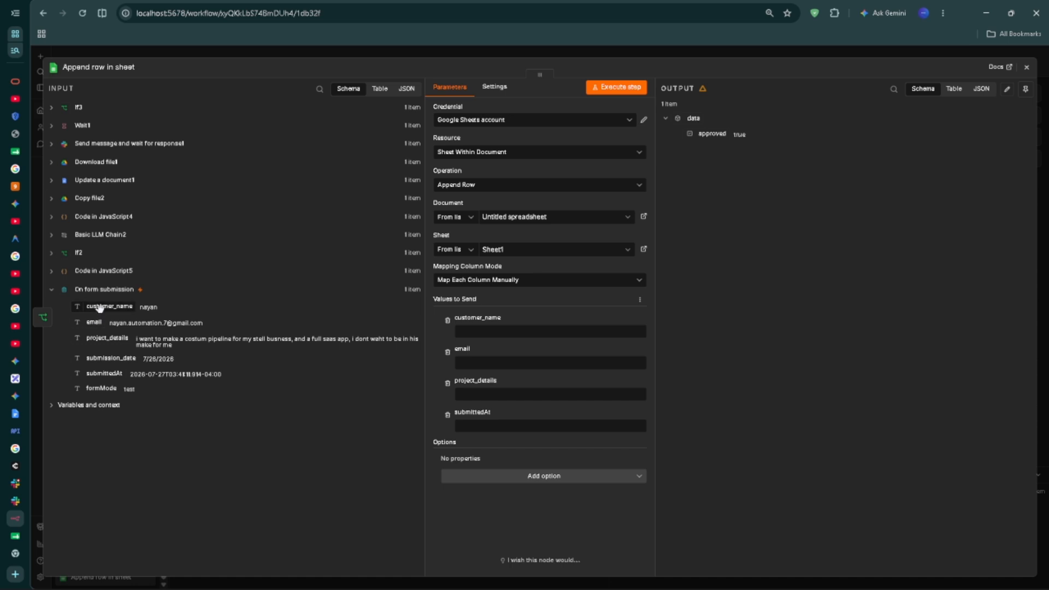
pyautogui.moveTo(96, 307); pyautogui.dragTo(516, 332)
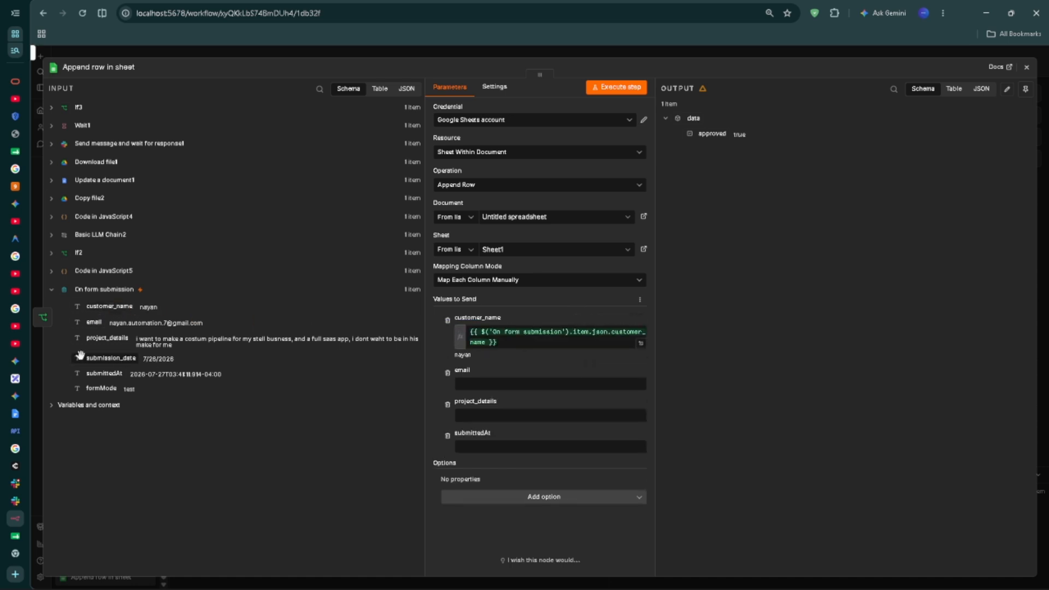
pyautogui.moveTo(90, 323); pyautogui.dragTo(473, 387)
pyautogui.moveTo(101, 339); pyautogui.dragTo(476, 426)
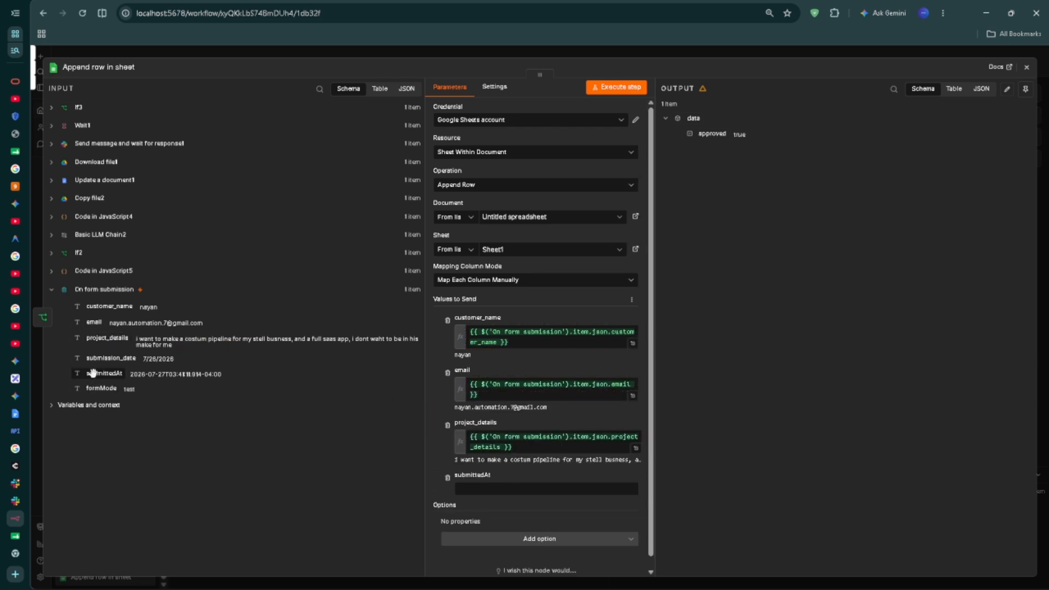
pyautogui.moveTo(93, 373); pyautogui.dragTo(477, 489)
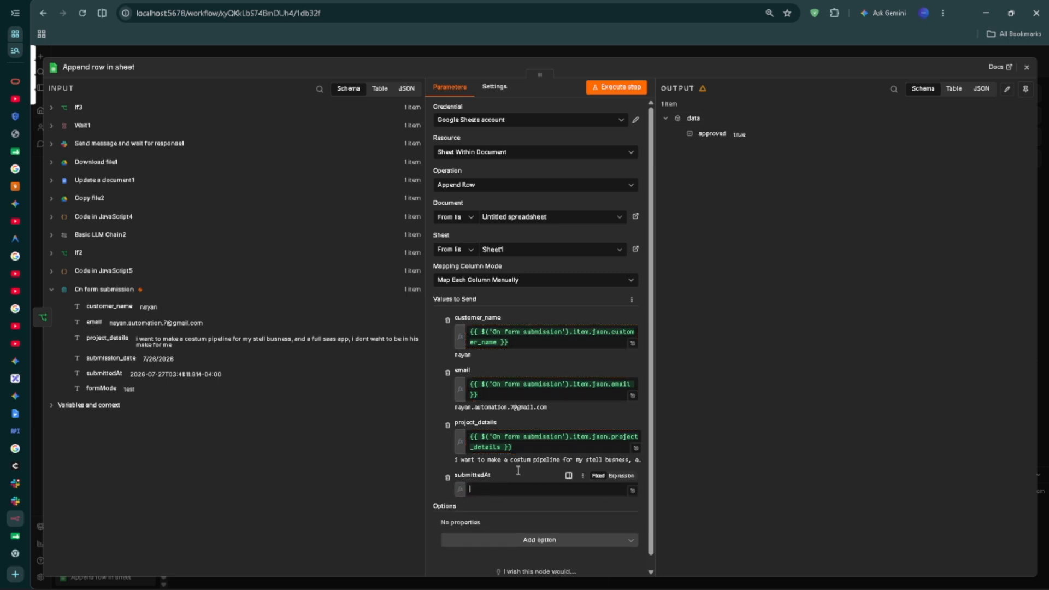
pyautogui.click(618, 91)
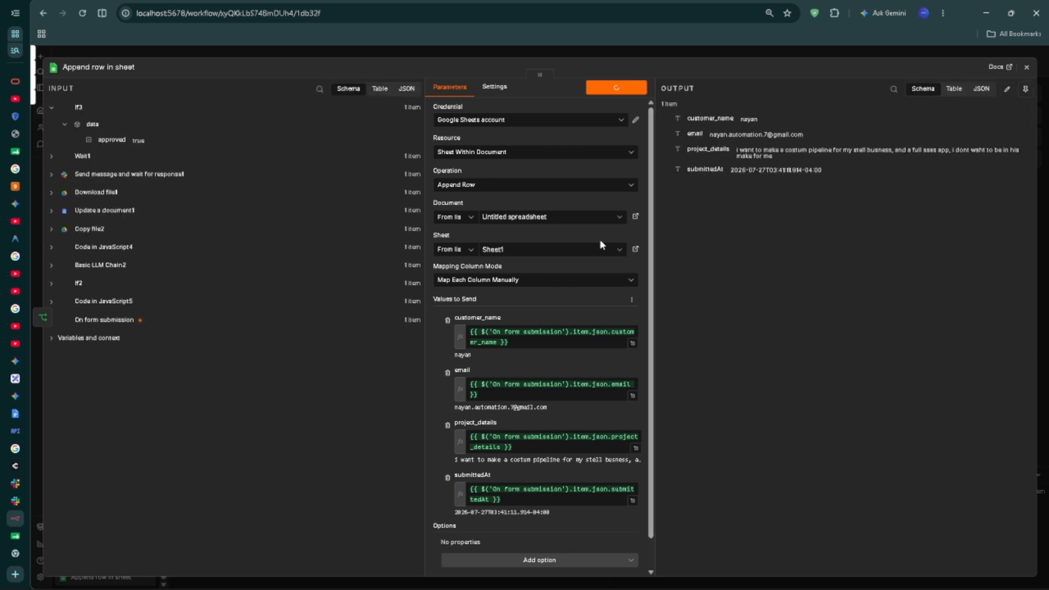
# Step: Open the linked sheet, widen the project_details and email columns to fit their text, and return to n8n
pyautogui.click(635, 248)
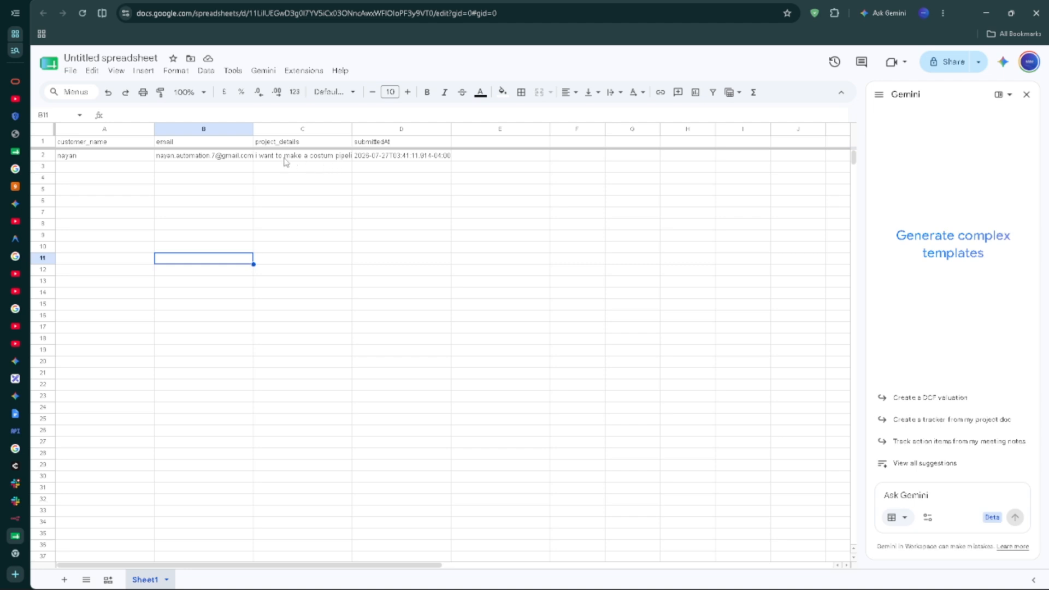
pyautogui.moveTo(352, 129); pyautogui.dragTo(616, 129)
pyautogui.click(665, 129)
pyautogui.click(812, 228)
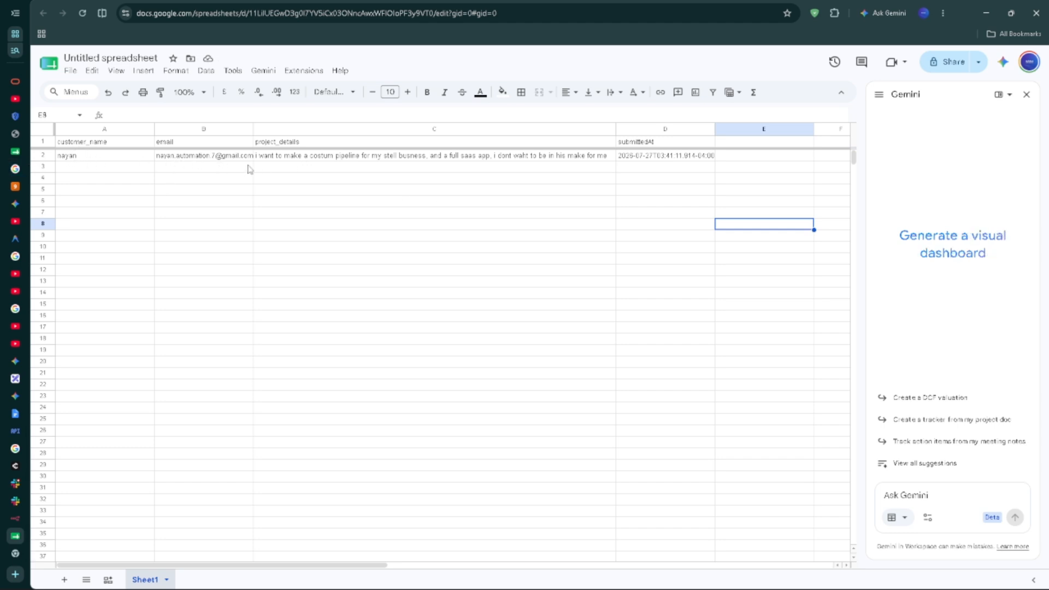
pyautogui.moveTo(253, 129)
pyautogui.mouseDown()
pyautogui.moveTo(298, 129)
pyautogui.moveTo(268, 129)
pyautogui.mouseUp()
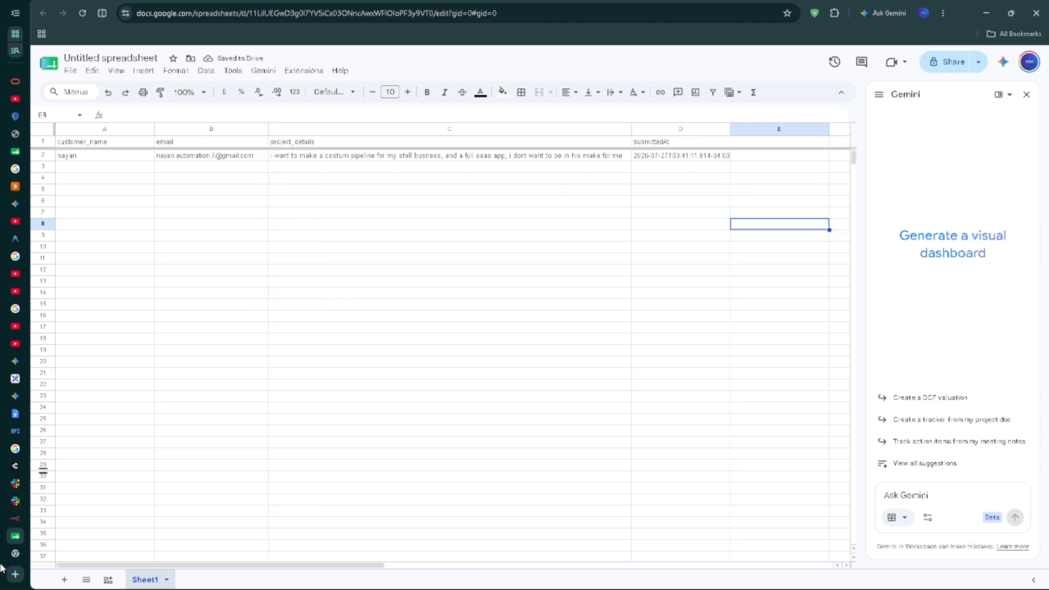
pyautogui.click(15, 518)
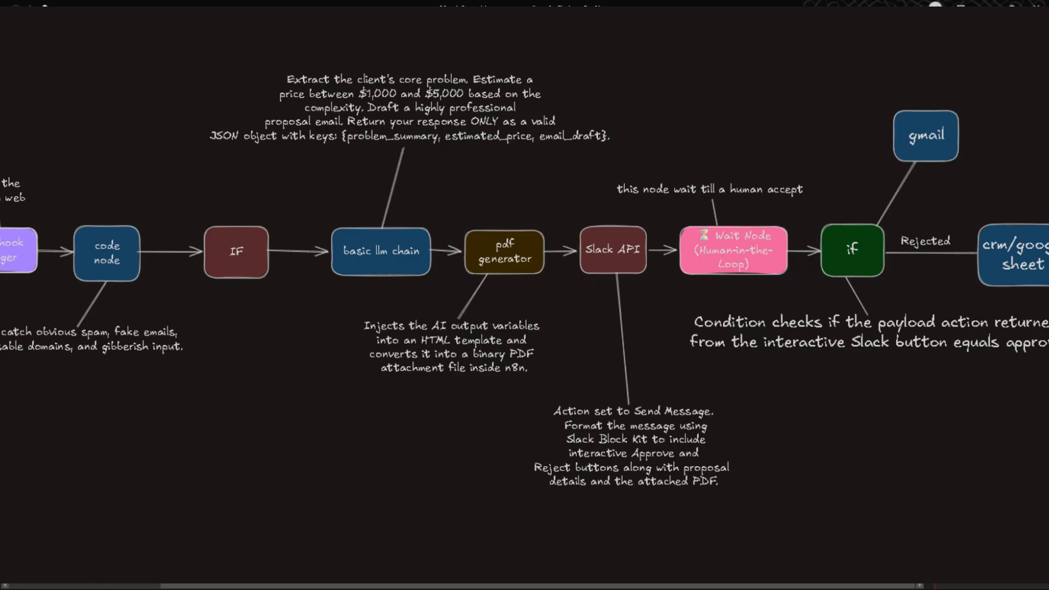